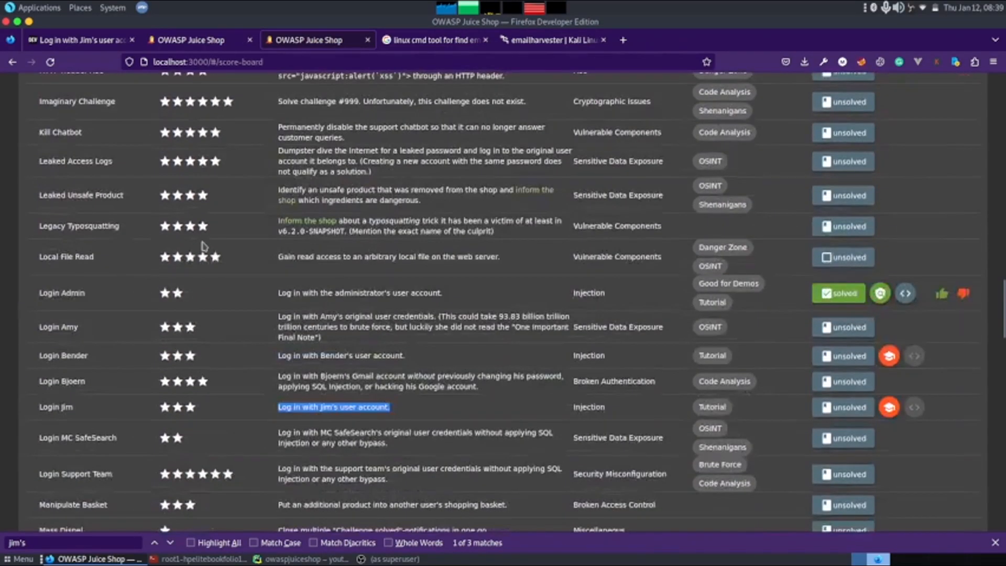
scroll(203, 245, up, 2)
scroll(315, 235, down, 4)
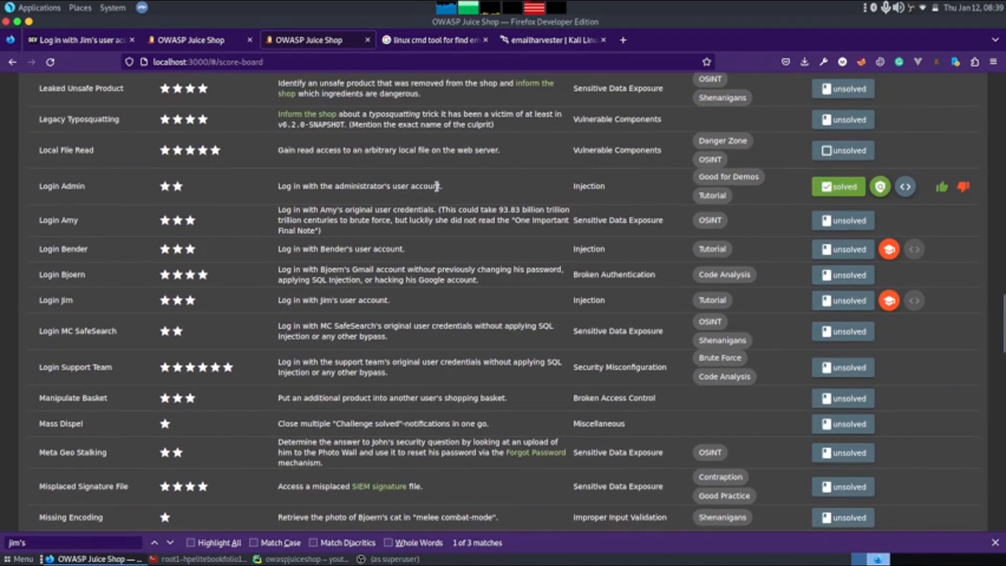
Step: Read the administrator login and Login Jim challenge descriptions on the Score Board
drag(441, 186, 276, 189)
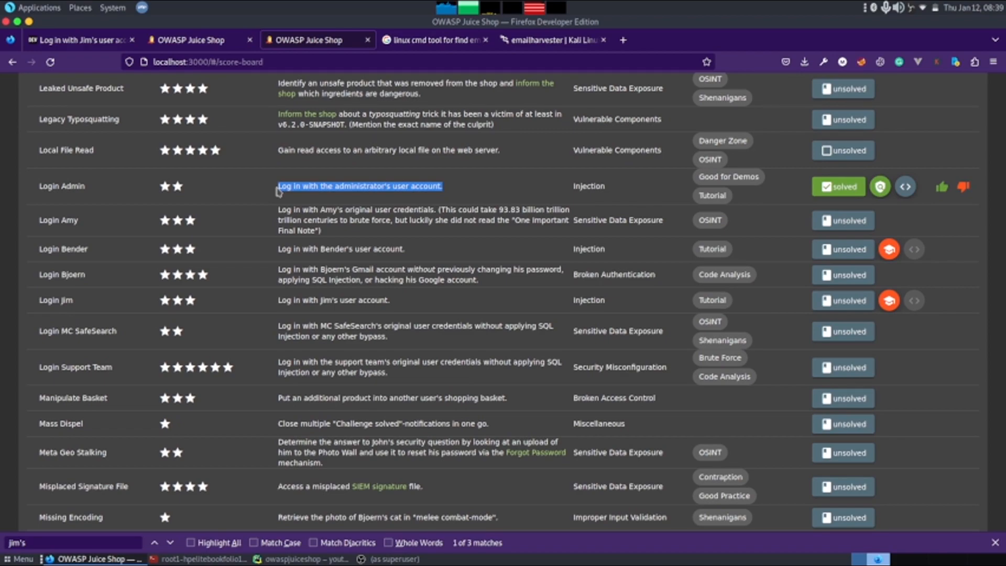
mouse_move(277, 187)
mouse_down()
mouse_move(450, 191)
mouse_move(278, 189)
mouse_up()
click(279, 189)
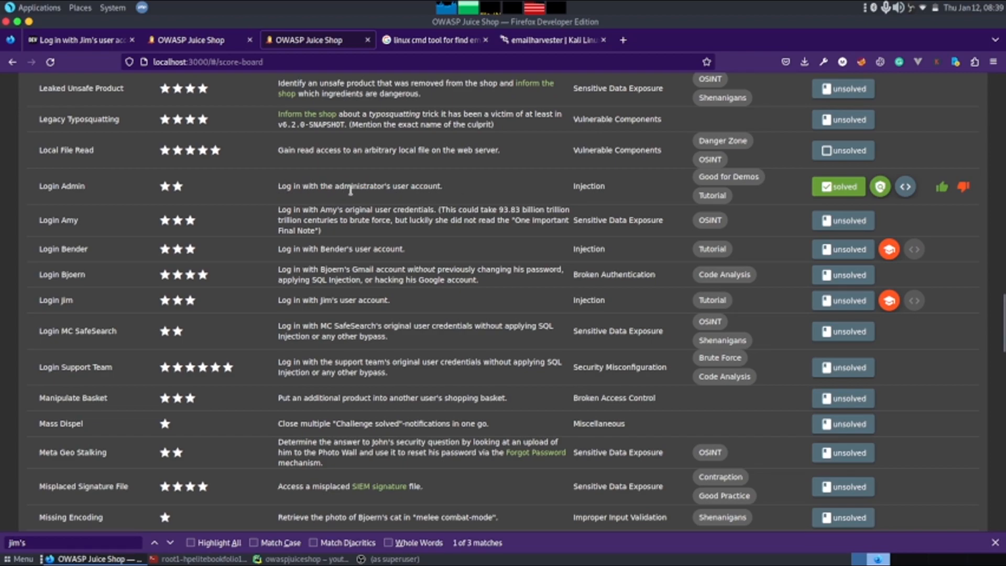
drag(446, 189, 257, 191)
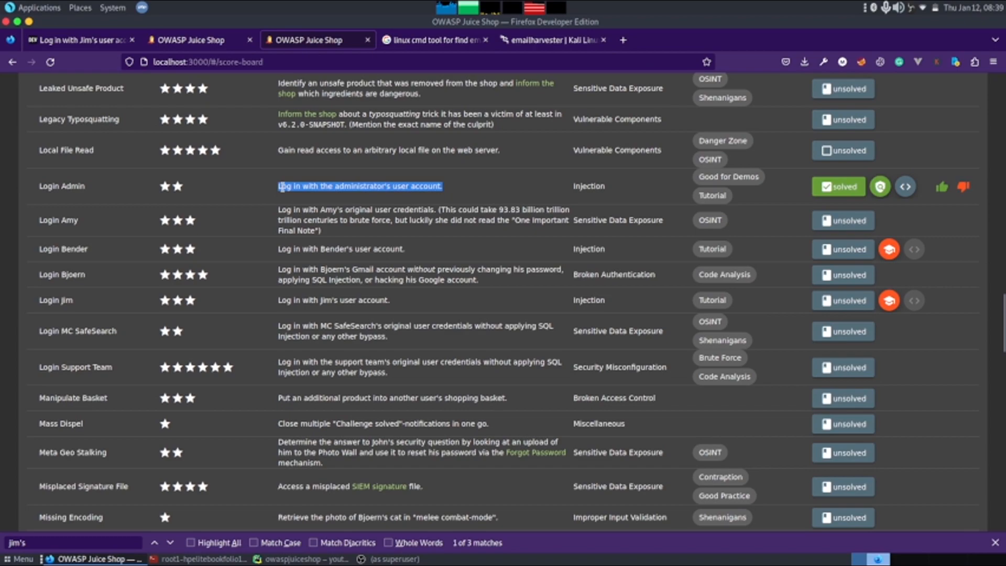
click(257, 214)
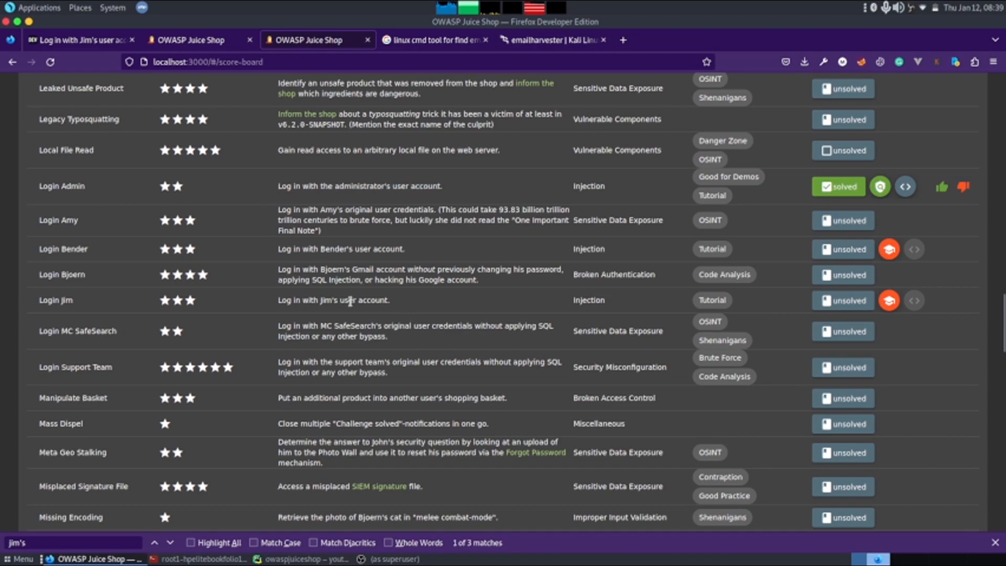
drag(391, 300, 275, 302)
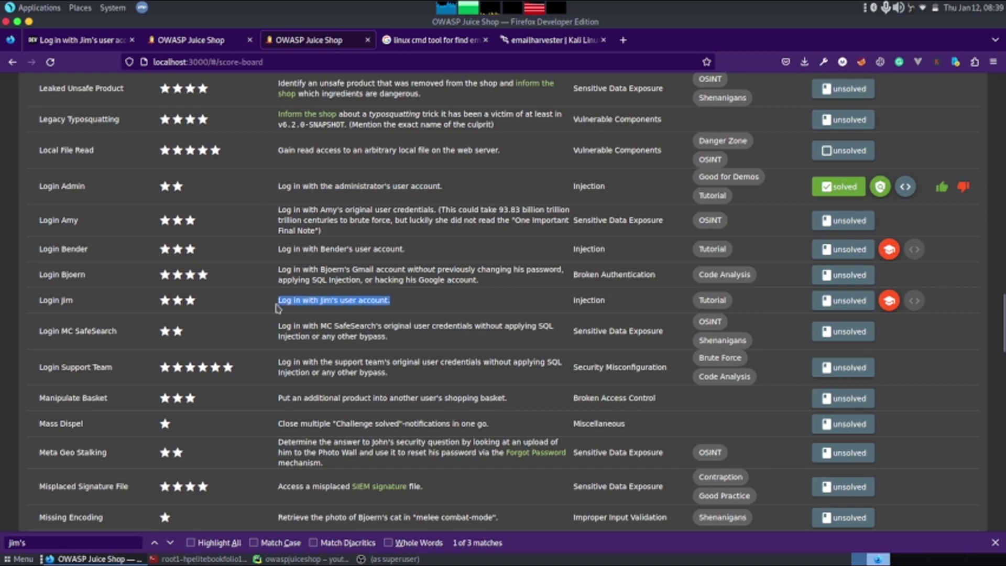
Step: Go to the Login page via Account in the second Juice Shop tab
click(190, 40)
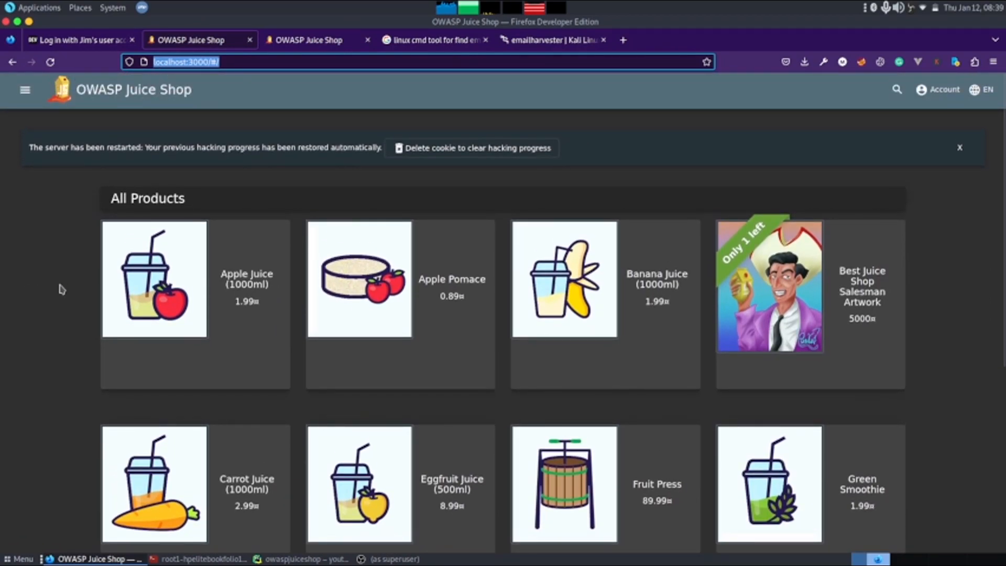
click(940, 88)
click(943, 120)
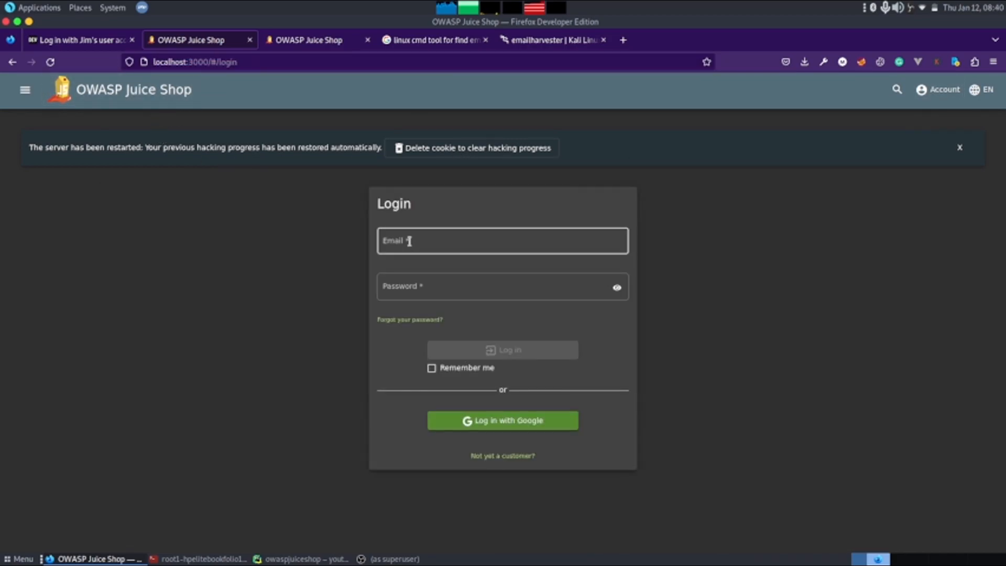
Step: Inspect the empty Email and Password fields, dismiss the server-restarted notice, and move to the emailharvester page
click(409, 240)
click(302, 249)
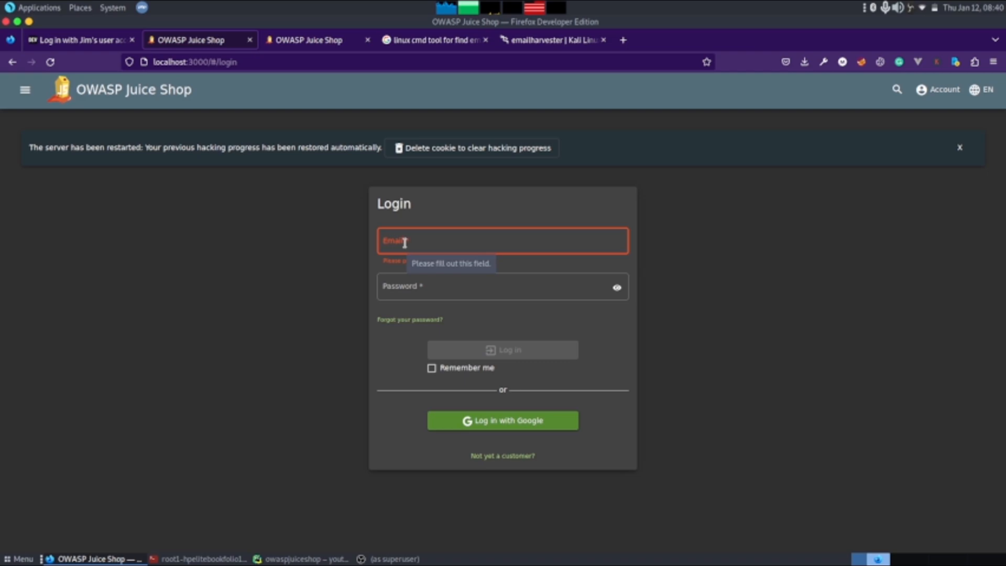
click(392, 286)
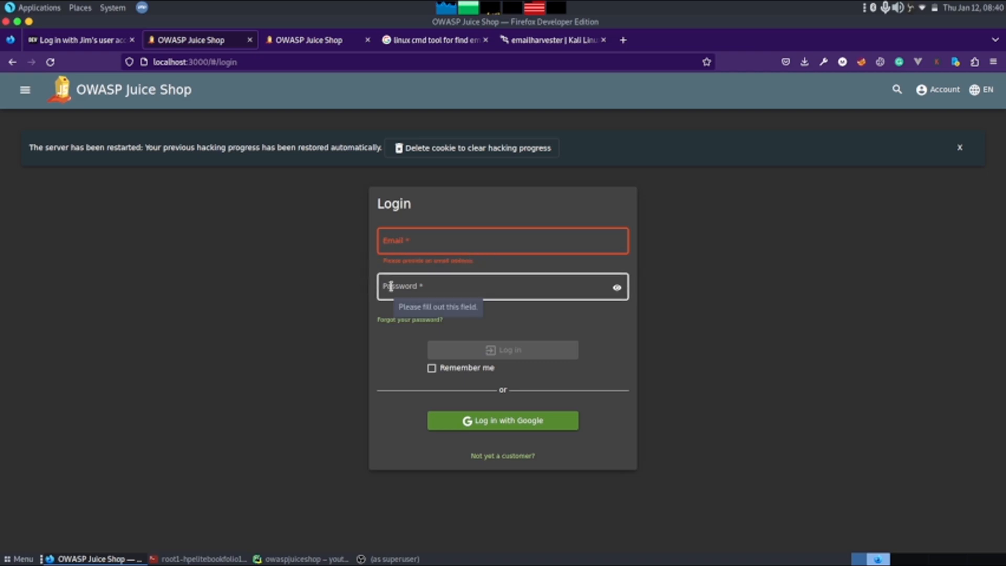
click(959, 147)
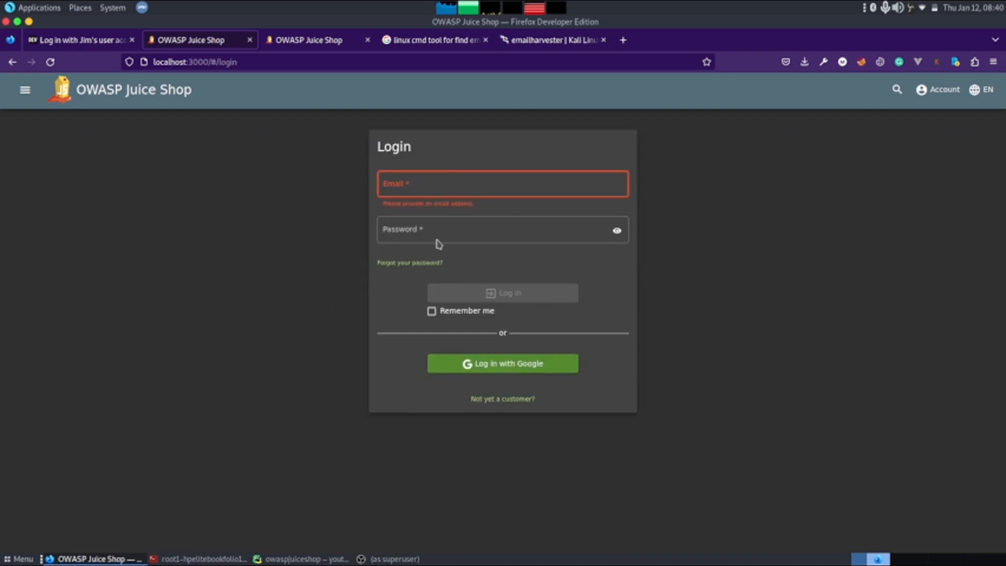
click(425, 230)
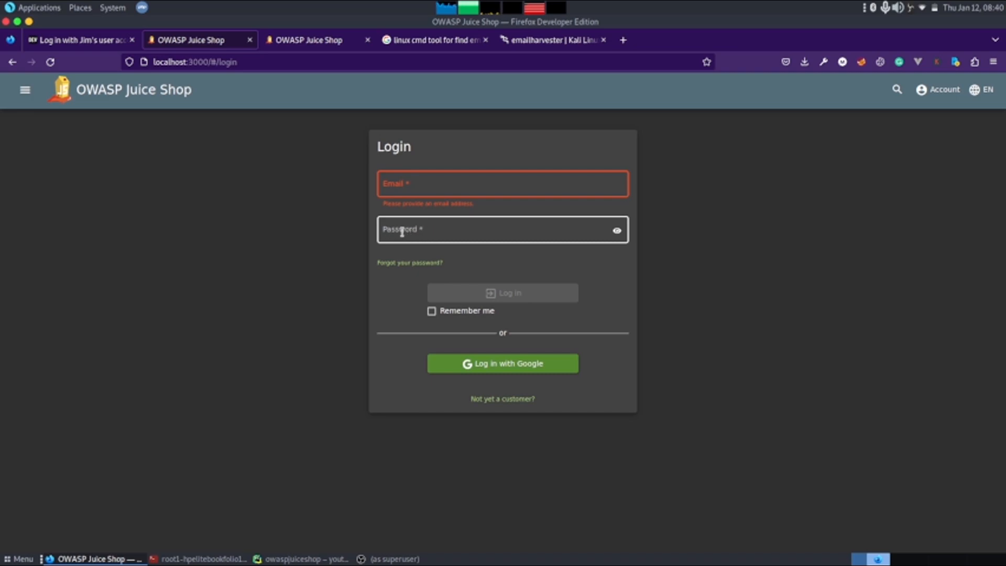
click(403, 185)
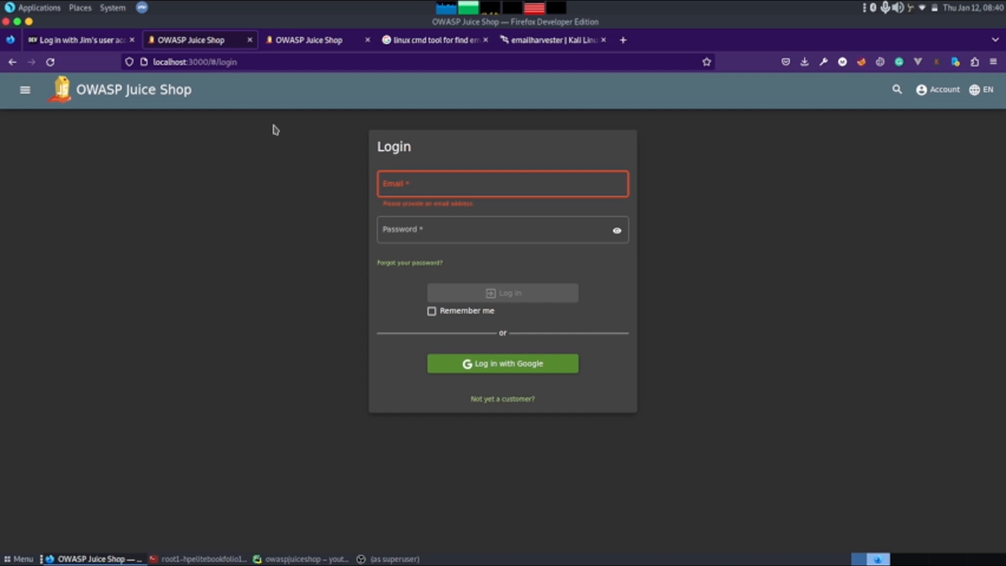
key(ctrl+Tab)
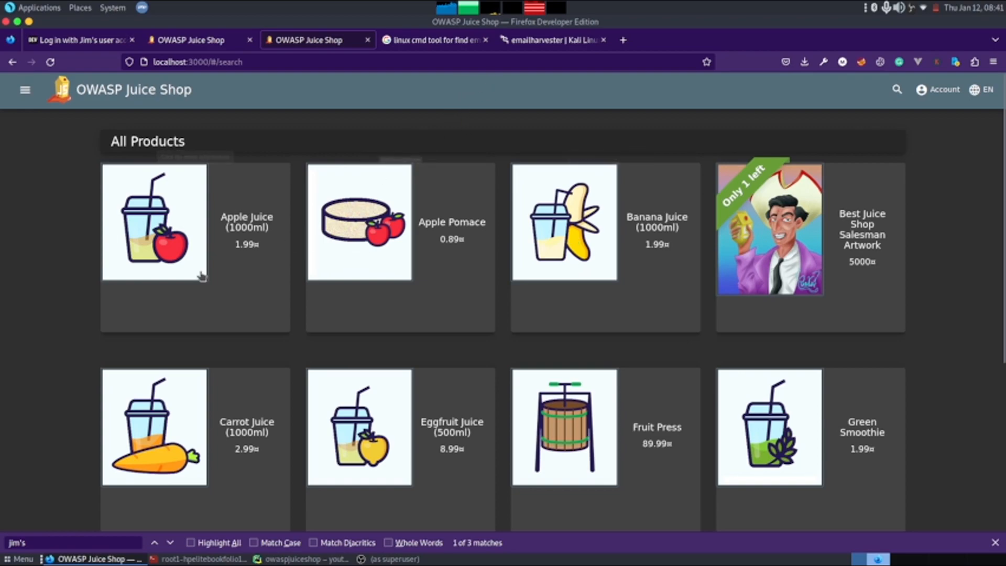
scroll(318, 305, down, 3)
scroll(318, 304, down, 1)
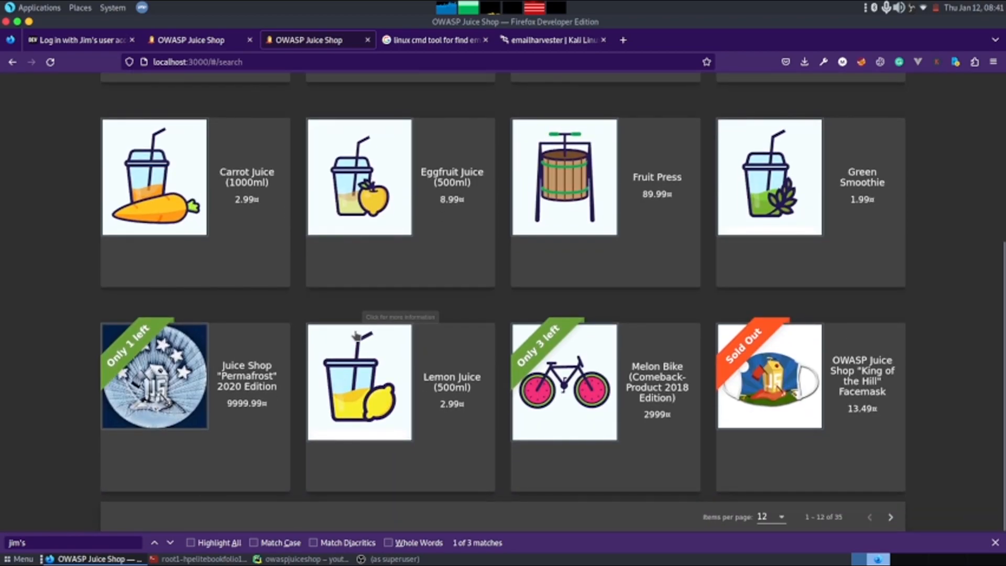
scroll(369, 346, up, 6)
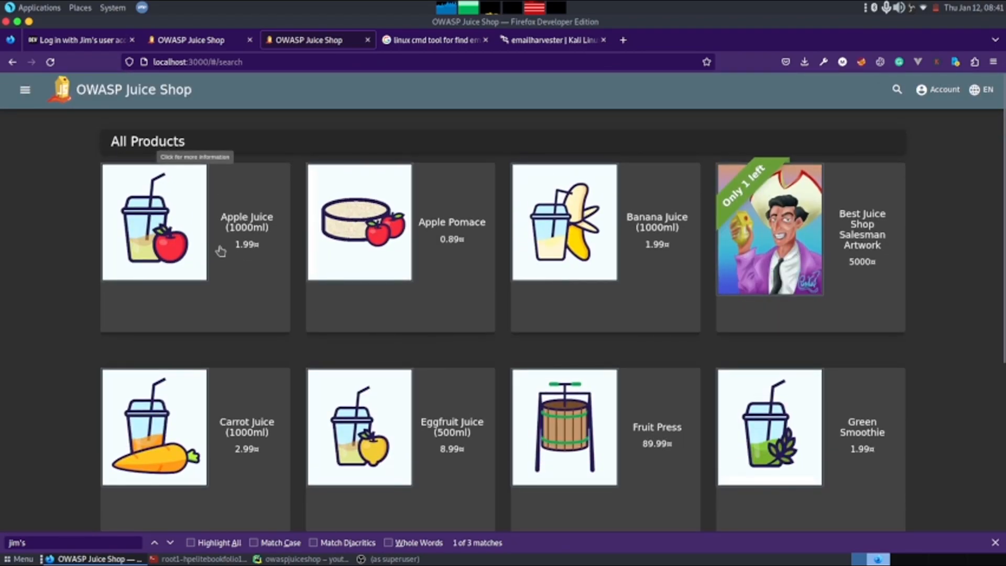
click(550, 40)
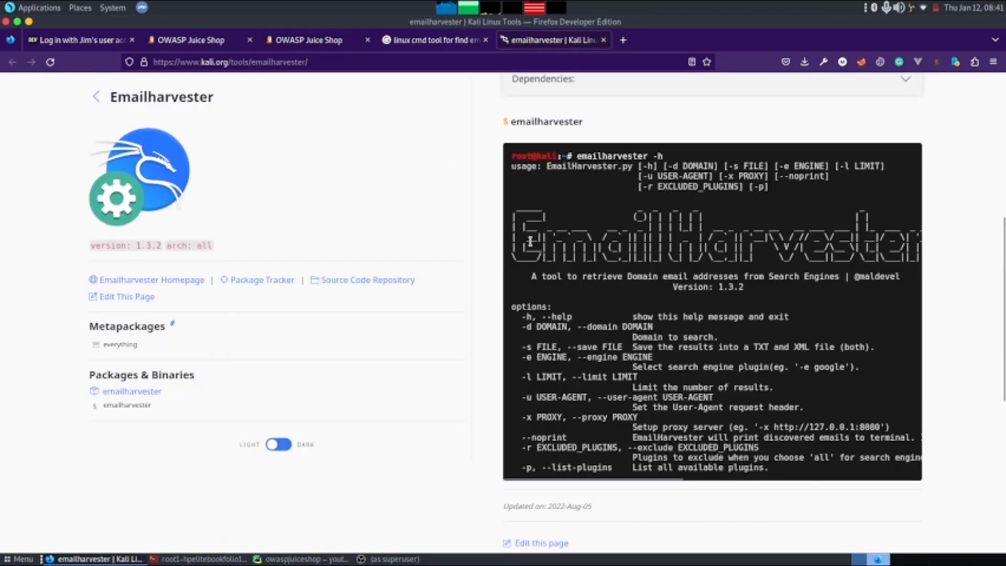
drag(511, 240, 886, 255)
click(731, 259)
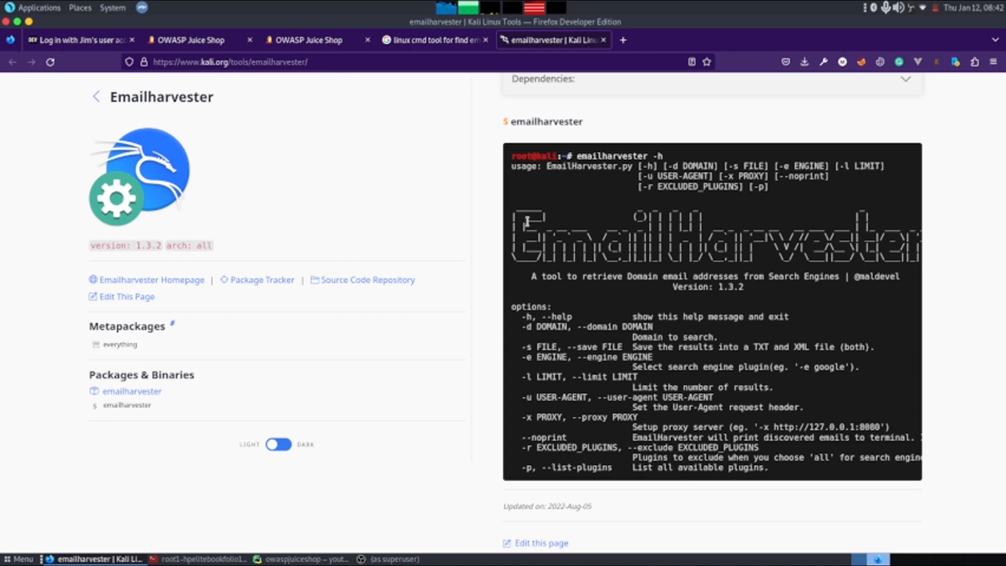
drag(576, 154, 664, 155)
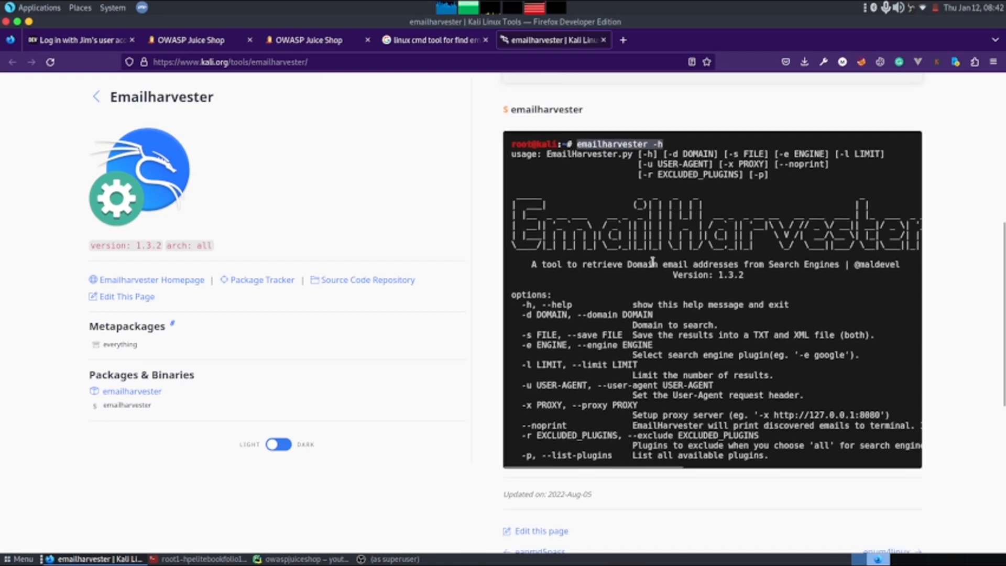
scroll(636, 268, down, 3)
scroll(550, 291, down, 5)
scroll(454, 299, up, 5)
scroll(455, 298, up, 3)
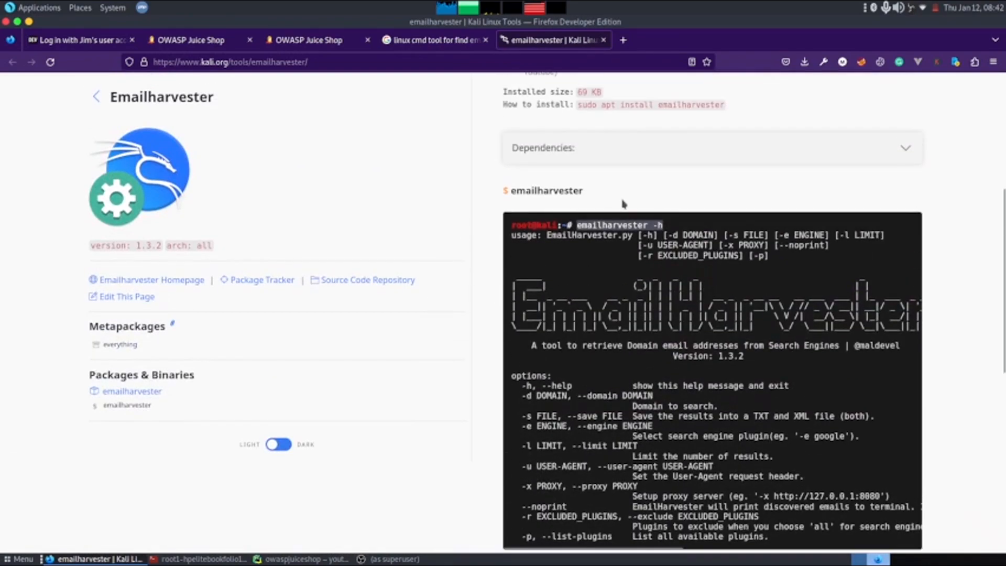
drag(575, 226, 668, 233)
click(592, 270)
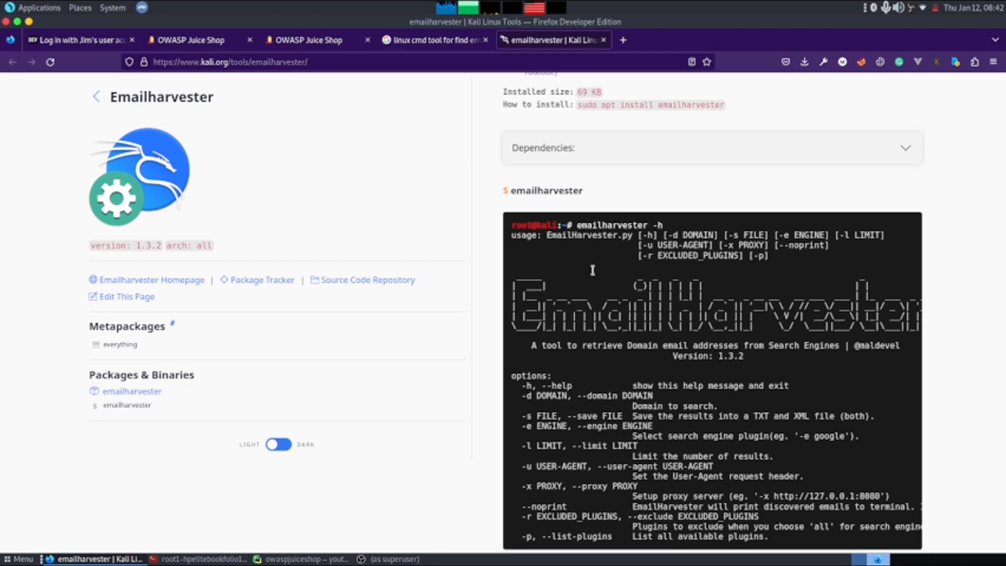
drag(575, 227, 663, 226)
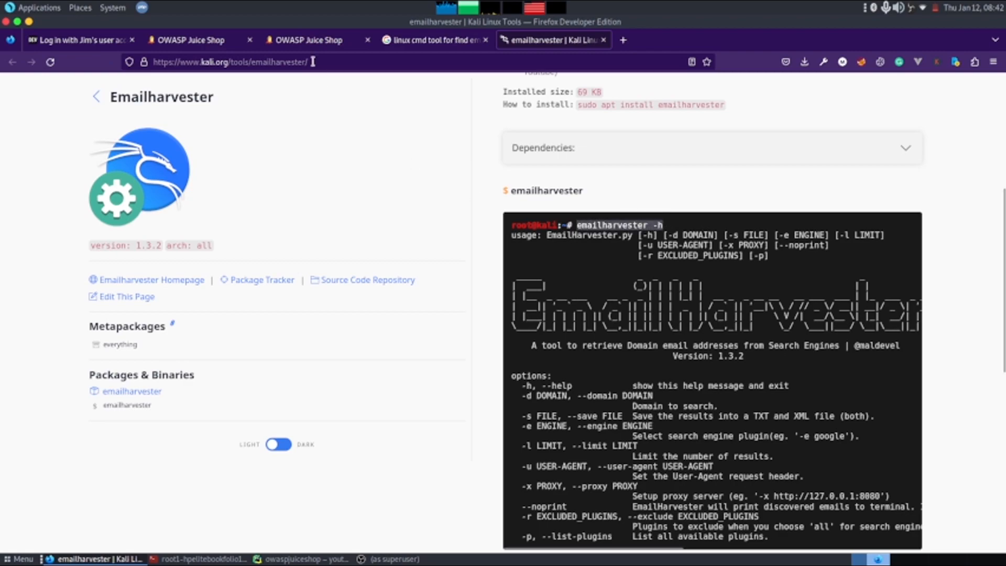
Step: Check the reviews of Apple Juice, Banana Juice and the Salesman Artwork for user emails
click(300, 40)
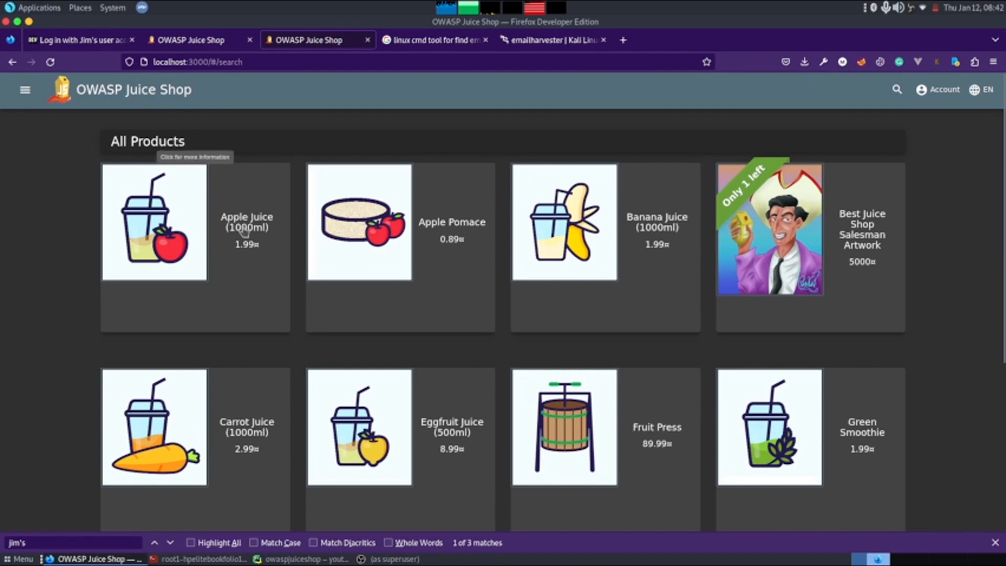
click(253, 249)
click(556, 359)
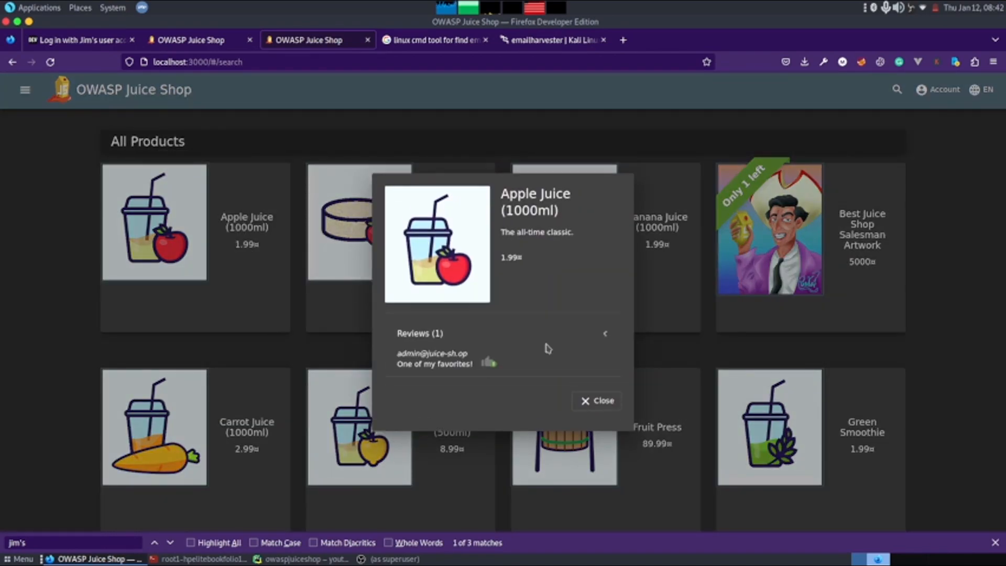
click(266, 334)
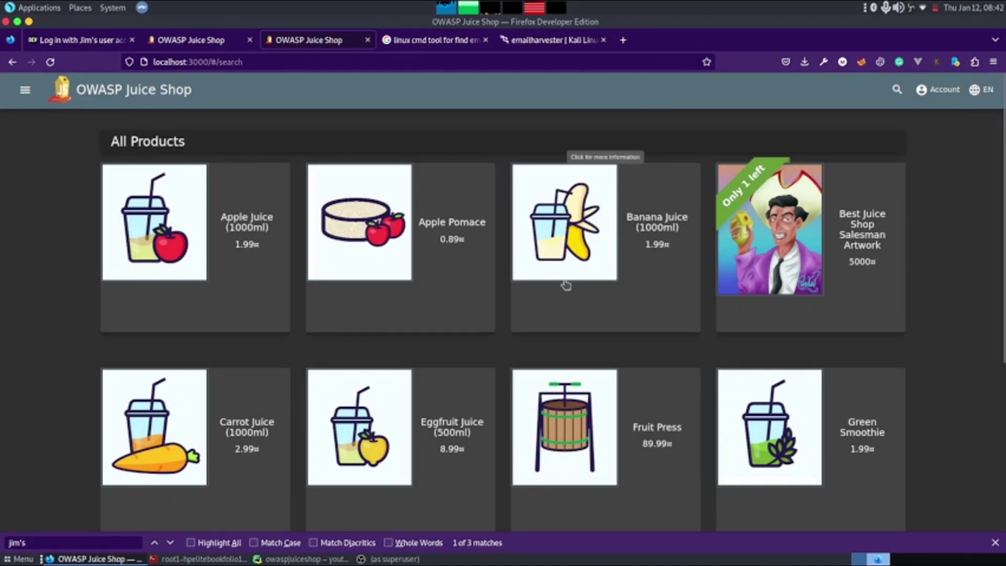
click(564, 284)
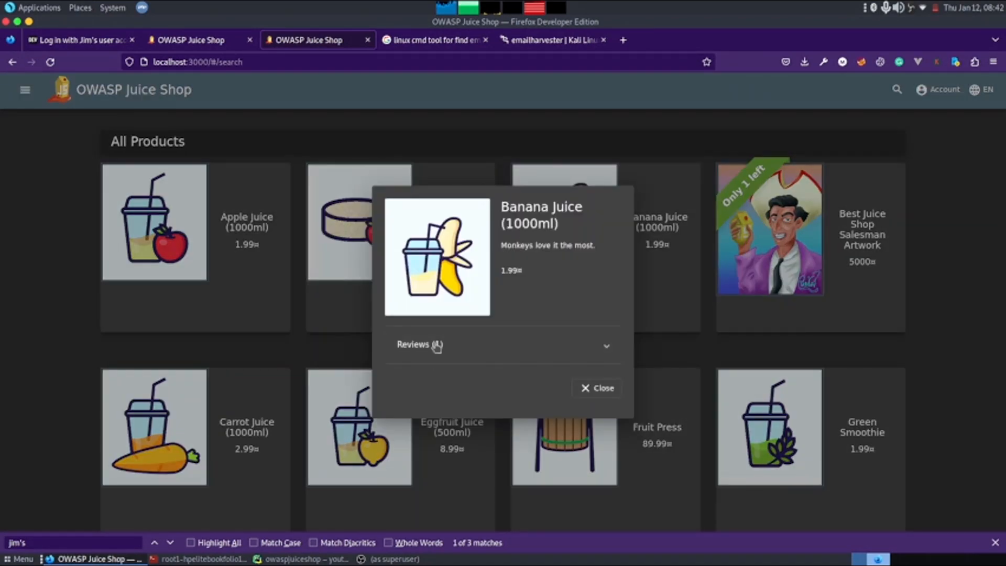
click(440, 346)
drag(396, 346, 483, 357)
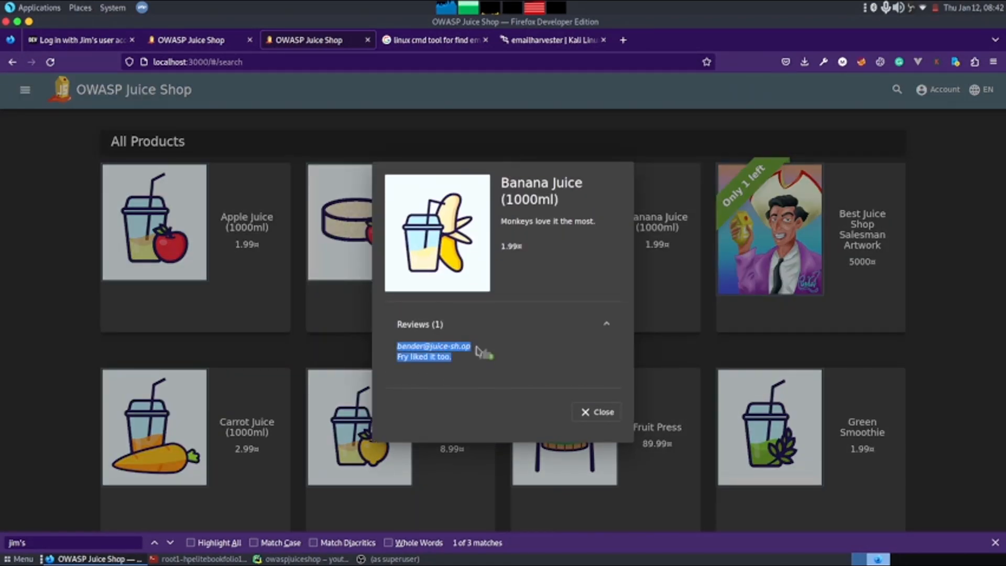
click(697, 349)
click(770, 236)
click(431, 382)
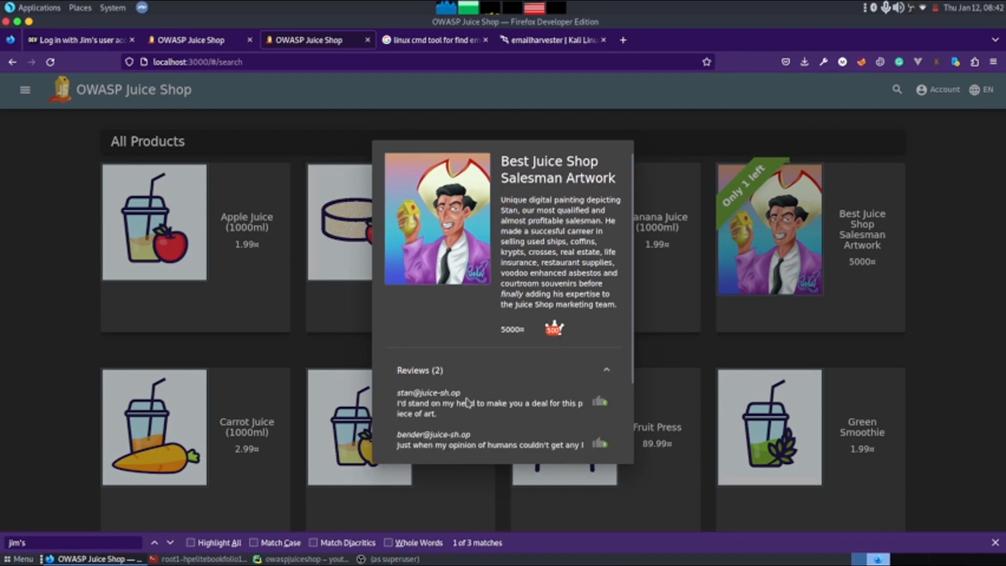
click(146, 337)
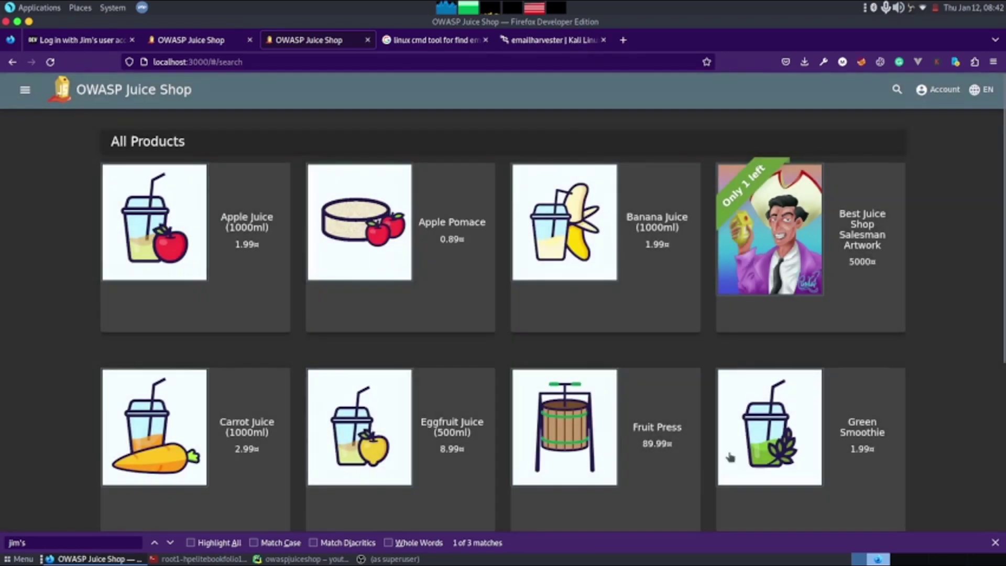
click(836, 437)
click(483, 354)
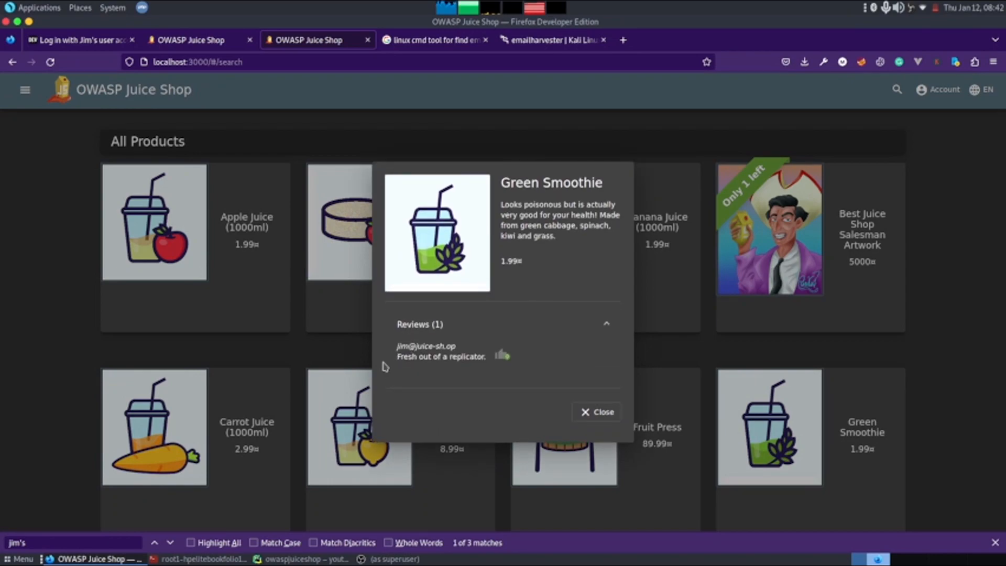
drag(391, 350, 460, 354)
key(ctrl+c)
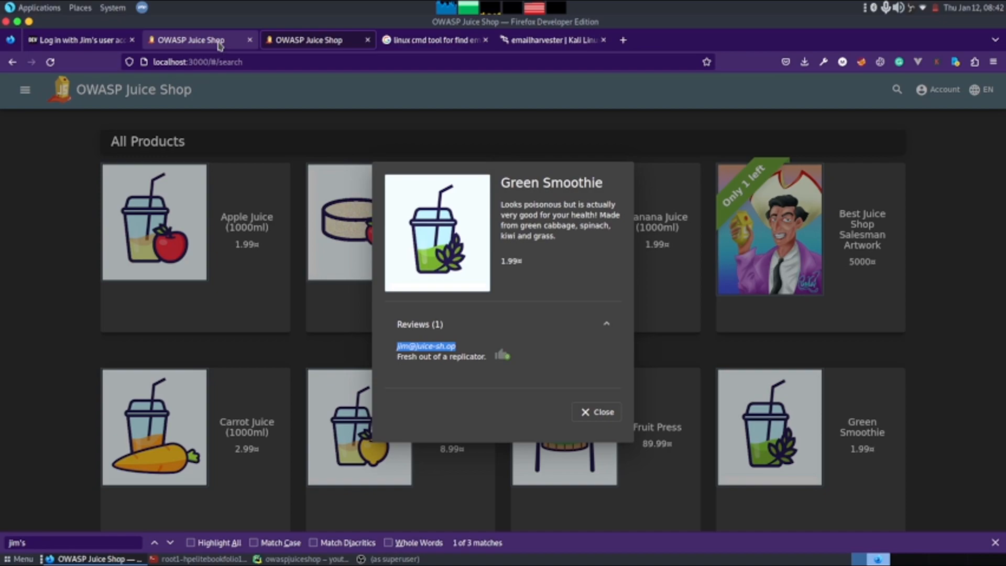
click(191, 39)
click(451, 181)
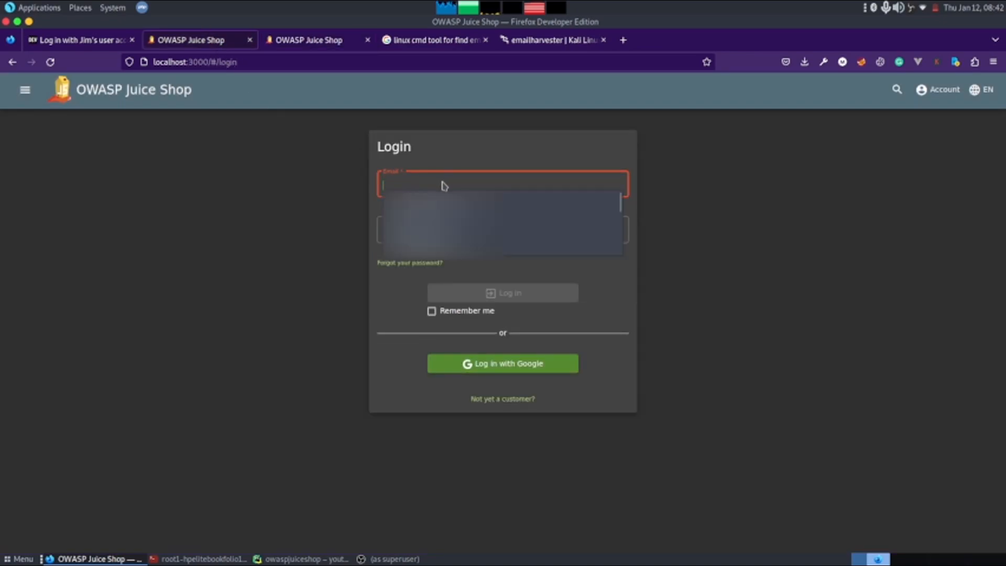
key(ctrl+v)
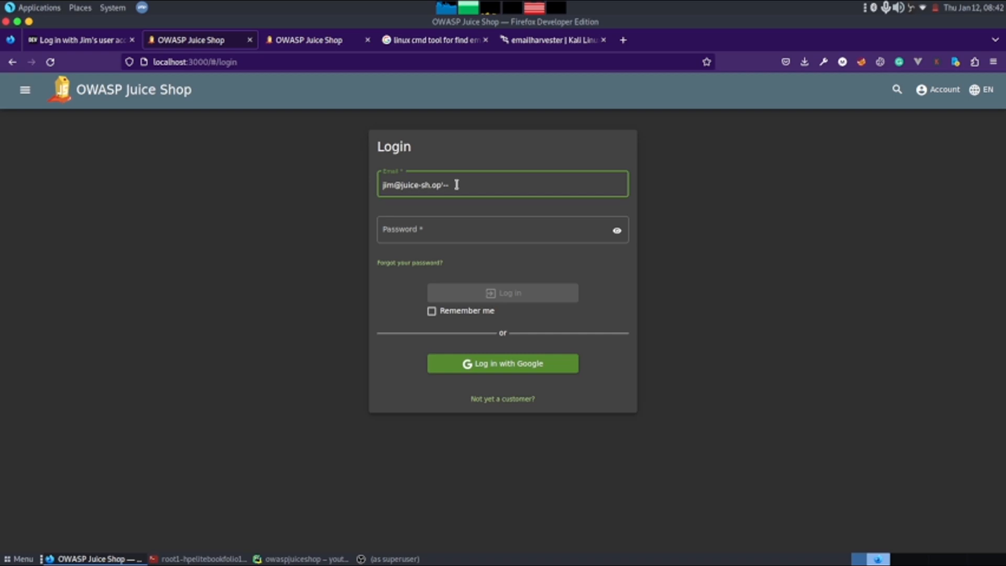
click(435, 229)
text(a)
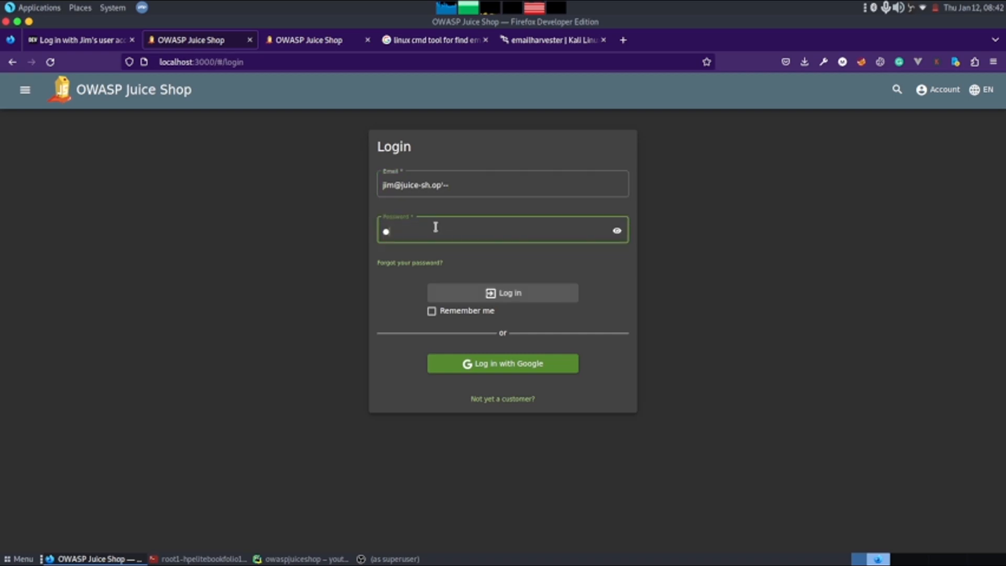
text(dm)
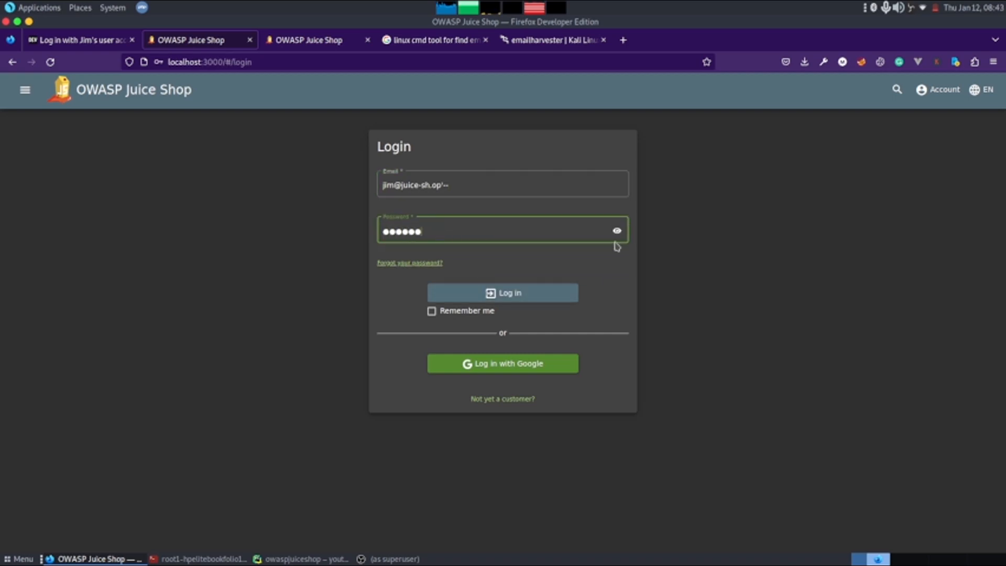
click(617, 231)
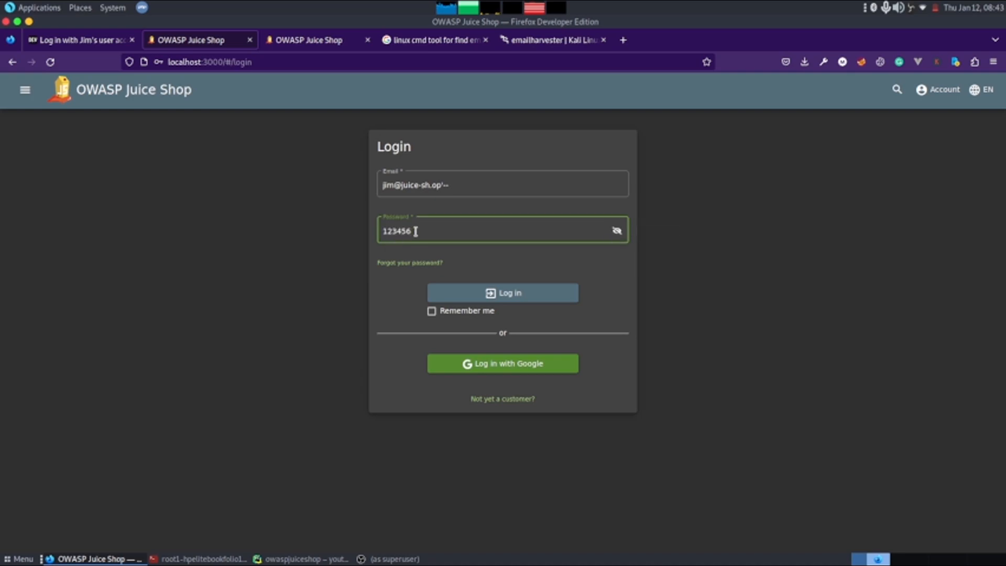
click(451, 297)
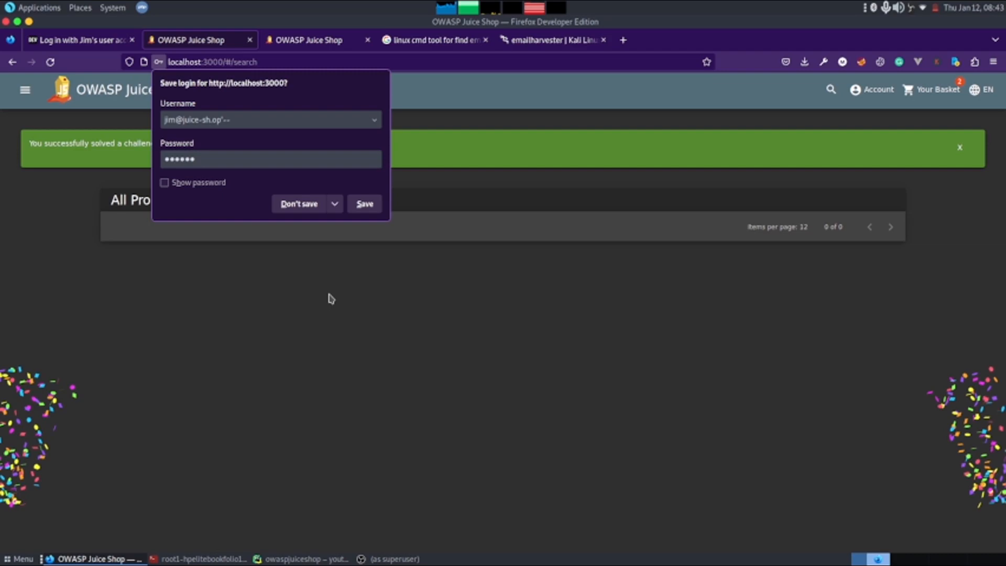
Step: Decline saving the login and highlight the Login Jim challenge-solved message
click(56, 198)
drag(318, 143, 30, 145)
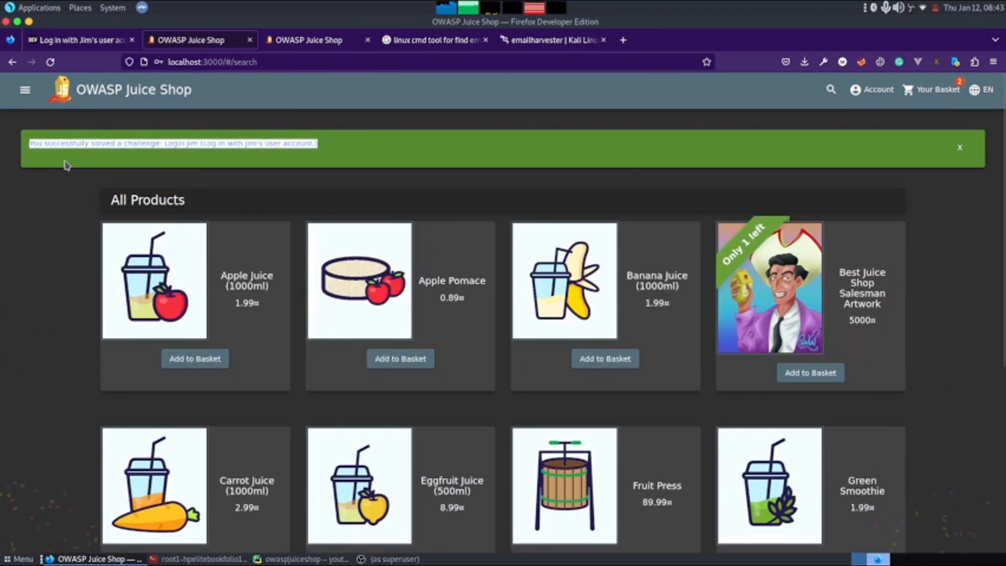
click(237, 61)
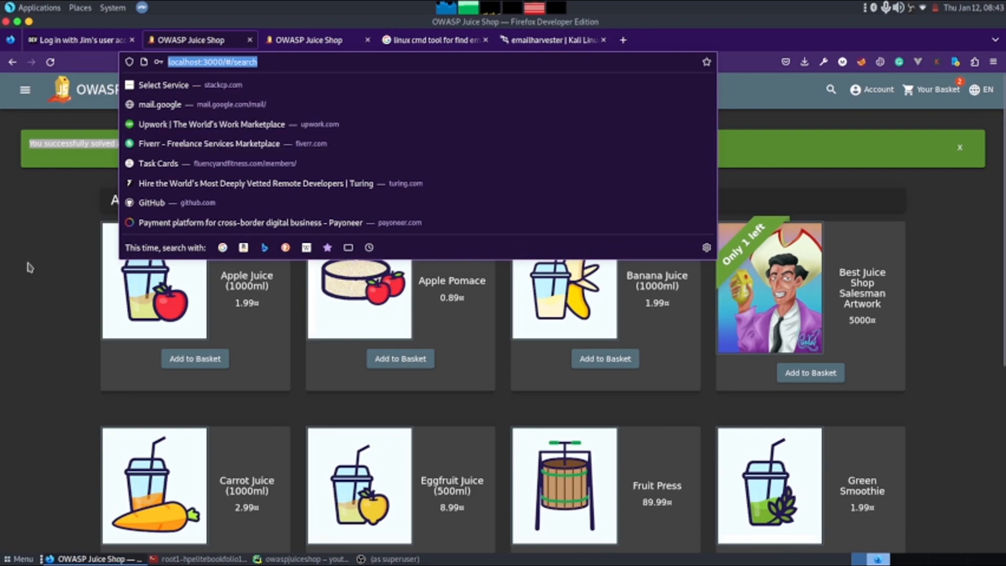
key(Escape)
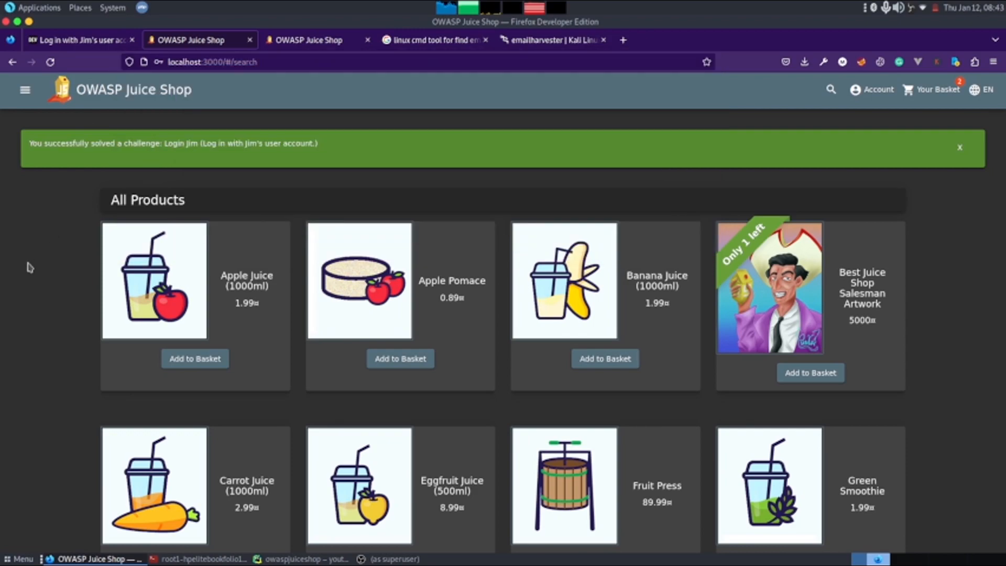
click(82, 39)
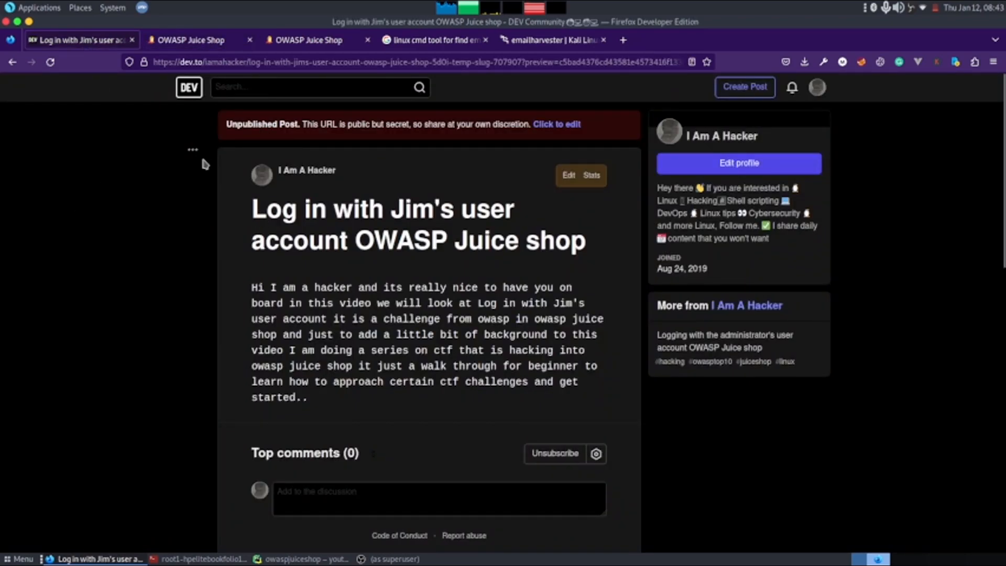
drag(236, 188, 589, 397)
click(326, 407)
drag(314, 397, 244, 218)
click(241, 234)
click(191, 40)
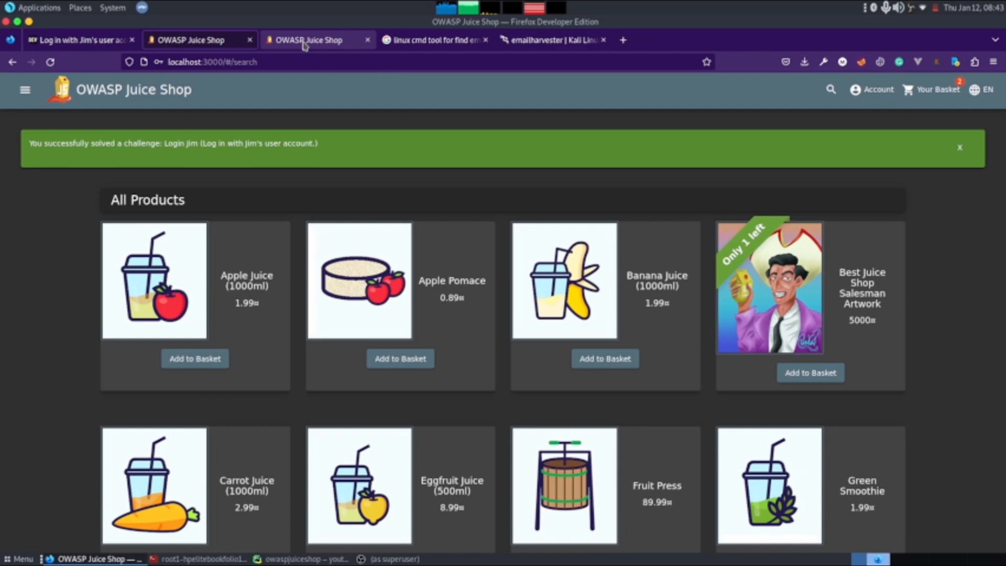
Step: Close the Linux command-tool and emailharvester tabs and review the Login Jim banner
middle_click(429, 42)
middle_click(450, 41)
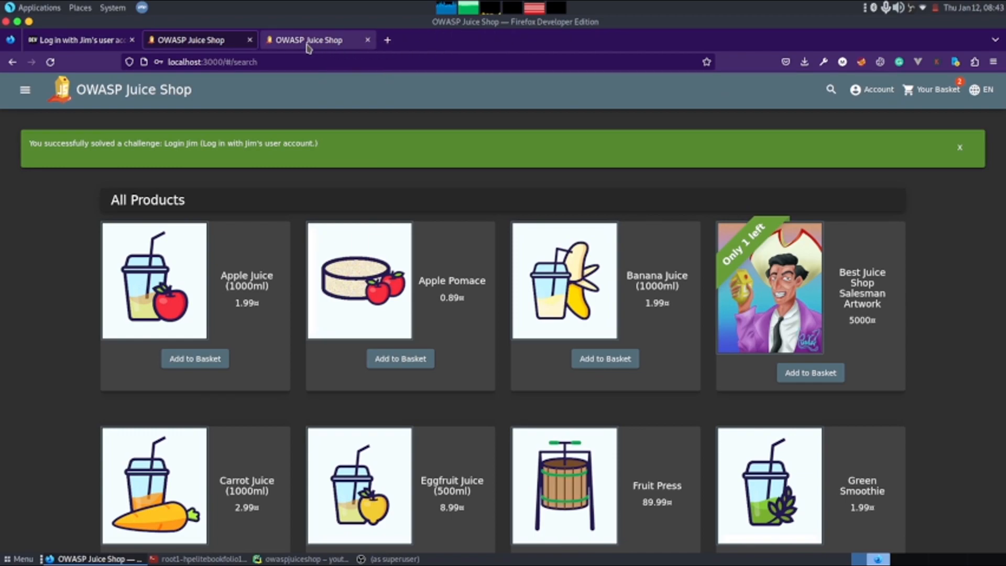
drag(318, 143, 42, 145)
click(39, 145)
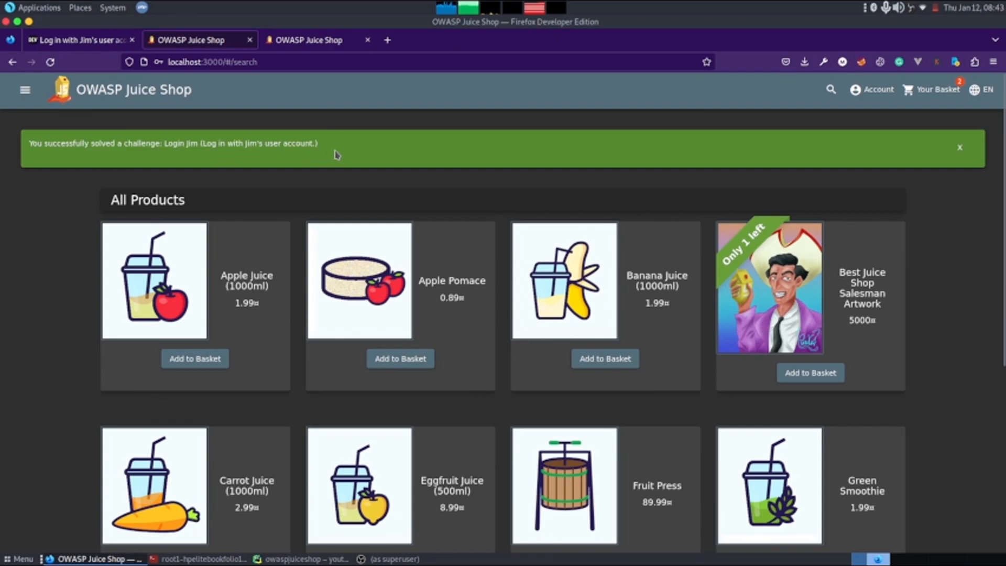
scroll(334, 154, down, 1)
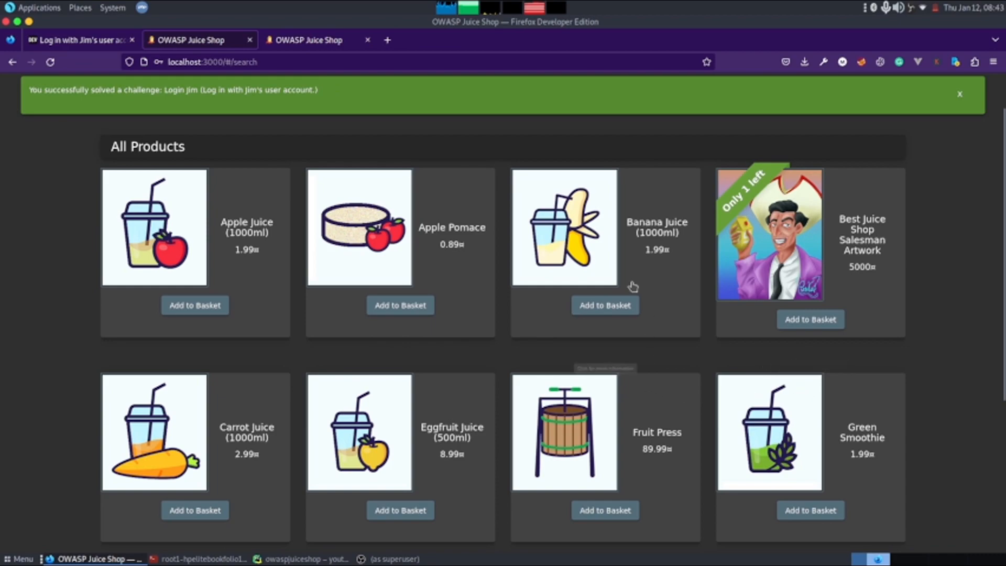
click(604, 257)
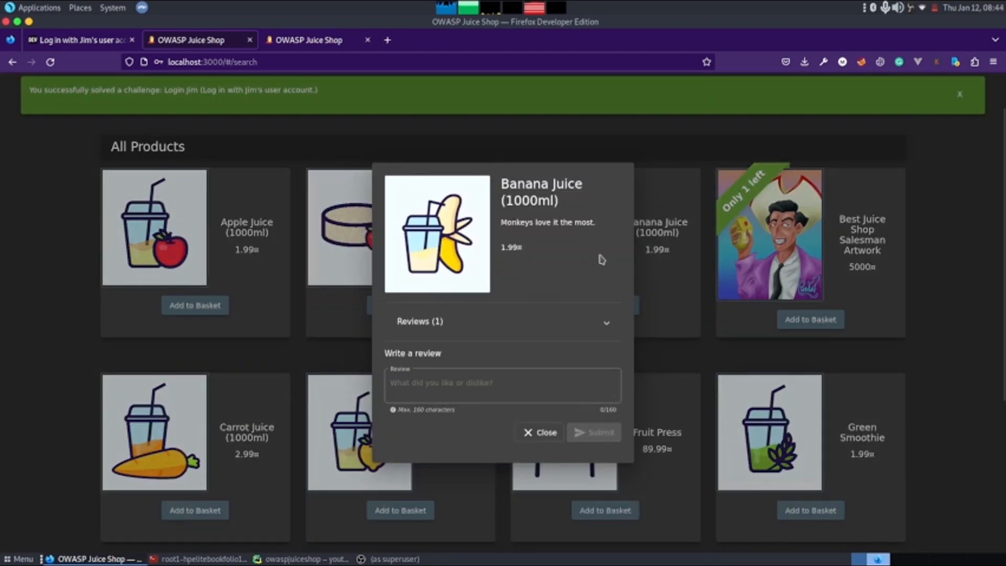
click(437, 322)
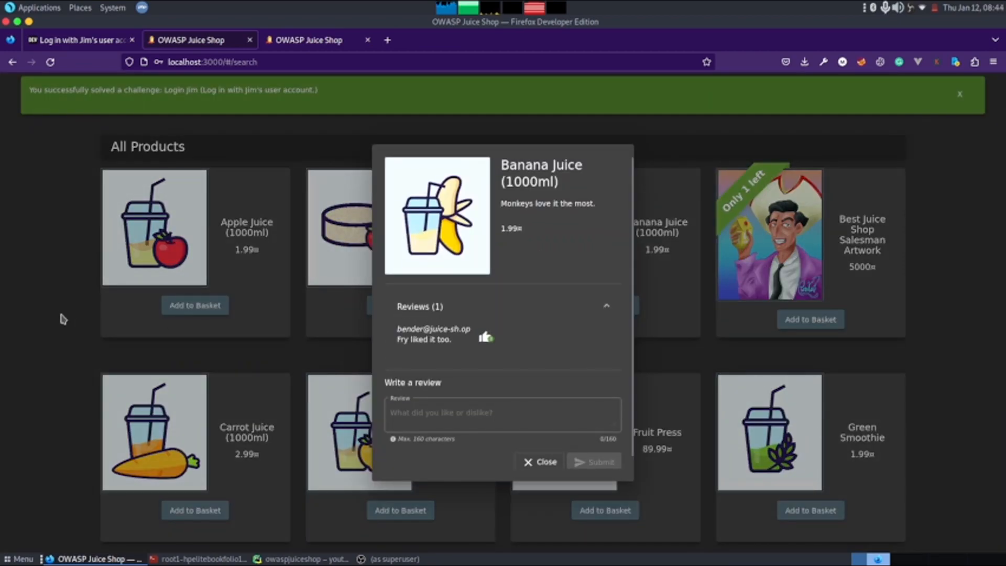
key(Escape)
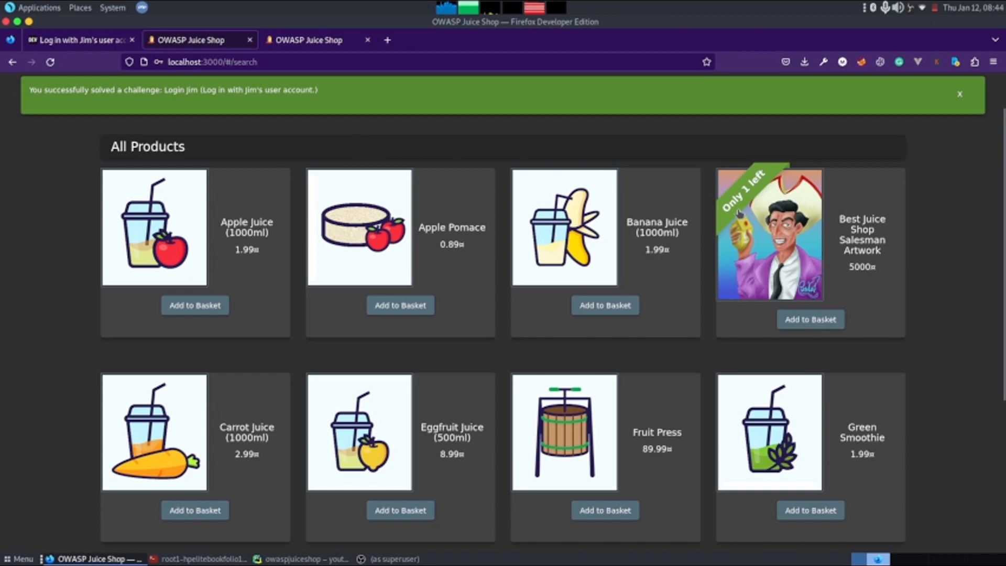
scroll(950, 256, down, 1)
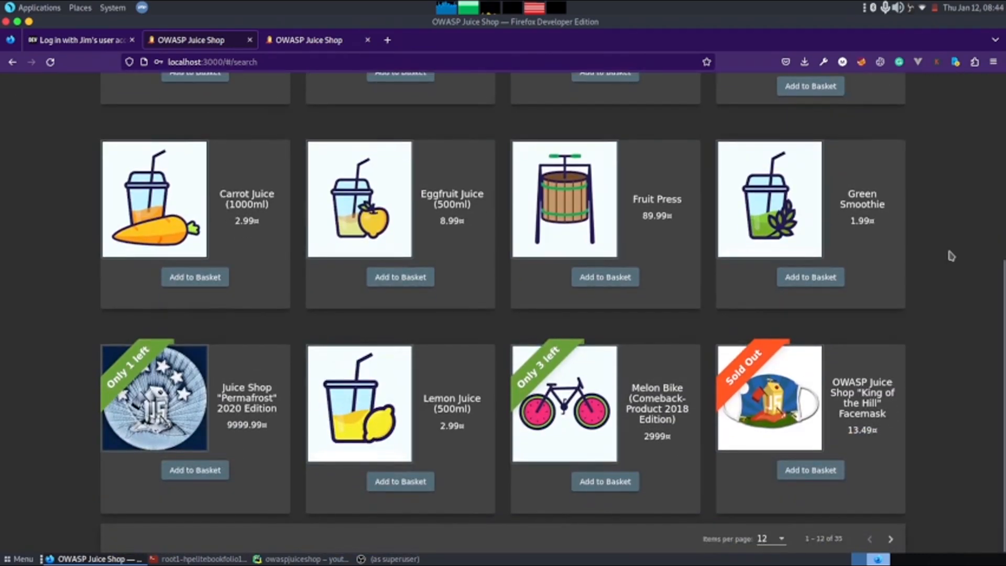
scroll(949, 256, up, 5)
scroll(949, 255, down, 5)
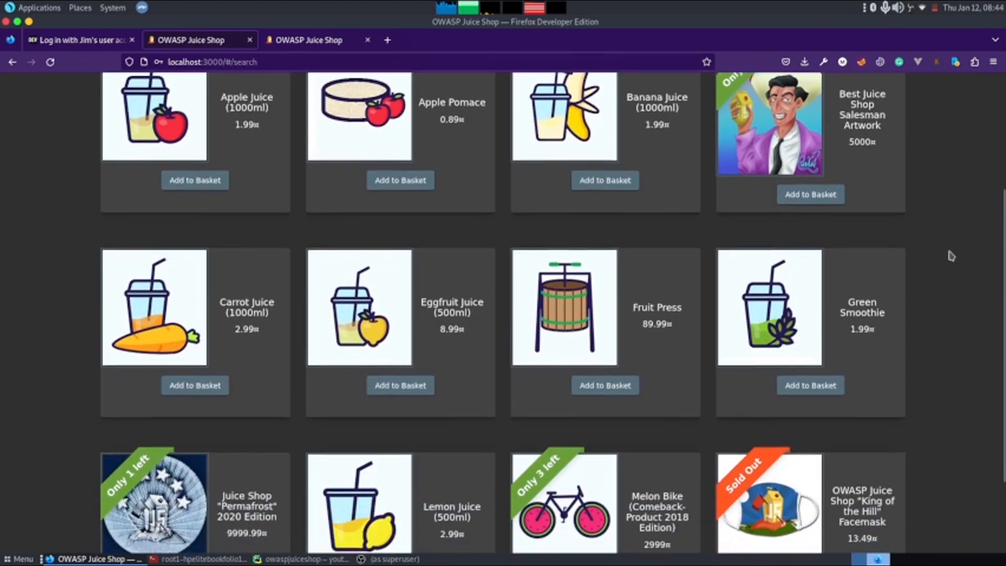
scroll(949, 255, down, 1)
click(871, 280)
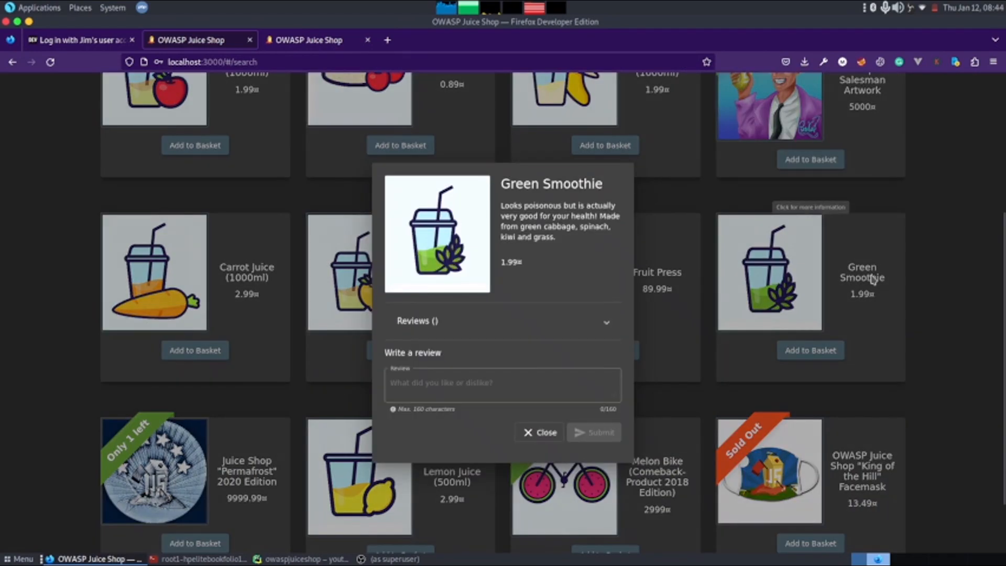
click(487, 353)
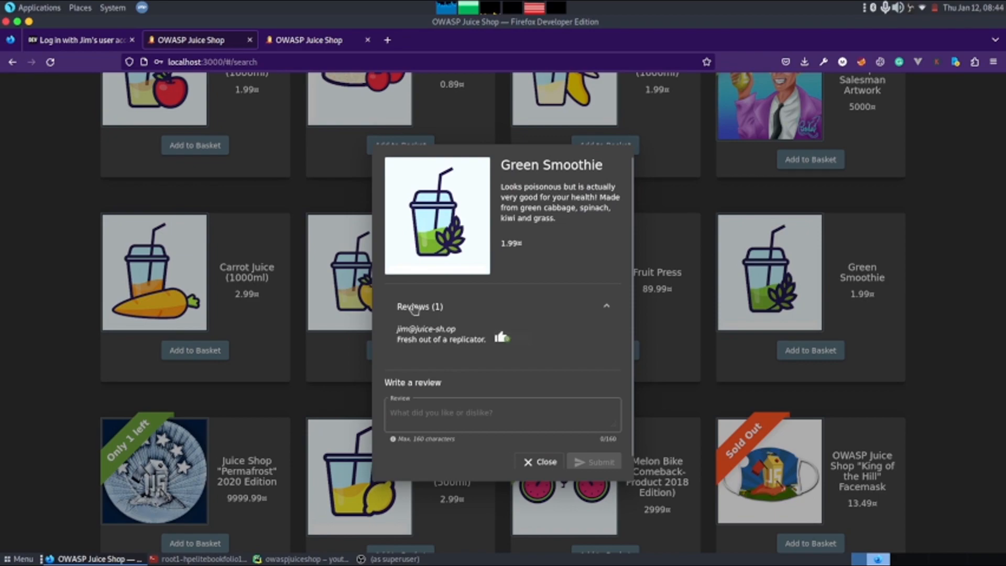
drag(457, 328, 391, 331)
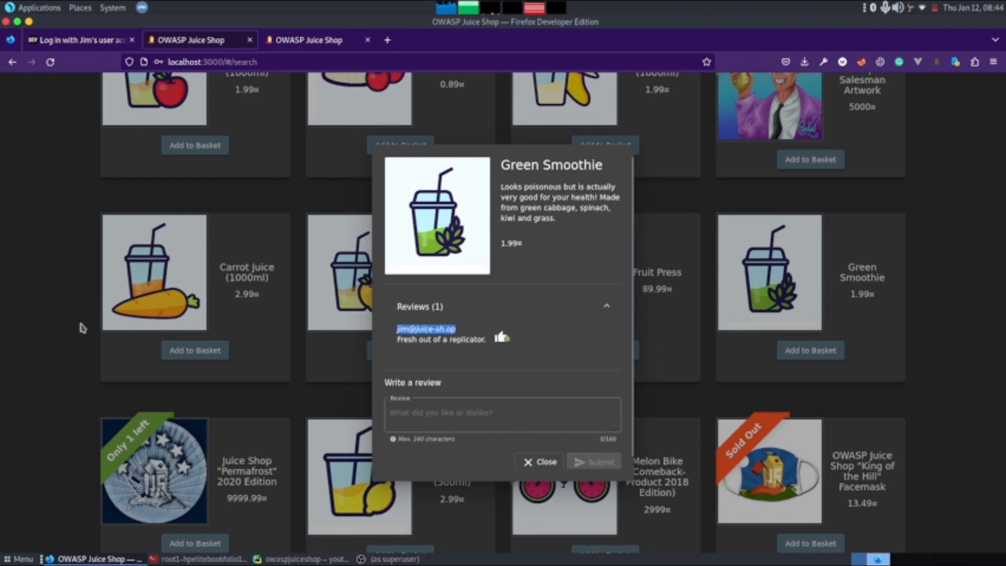
click(33, 304)
scroll(32, 303, up, 5)
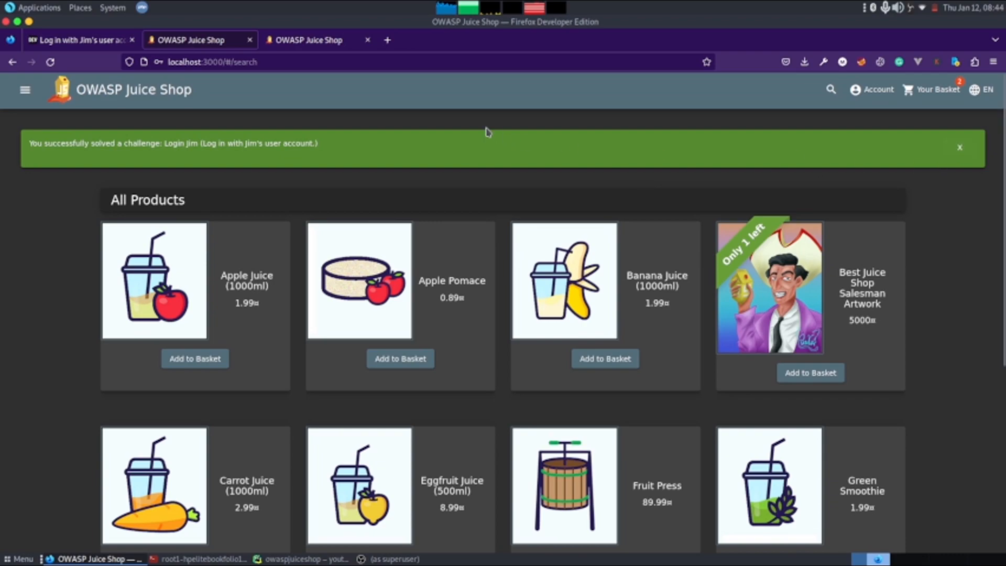
Step: Dismiss the solved banner and create a new file jim.py in the administratorlogin folder in PyCharm
click(963, 151)
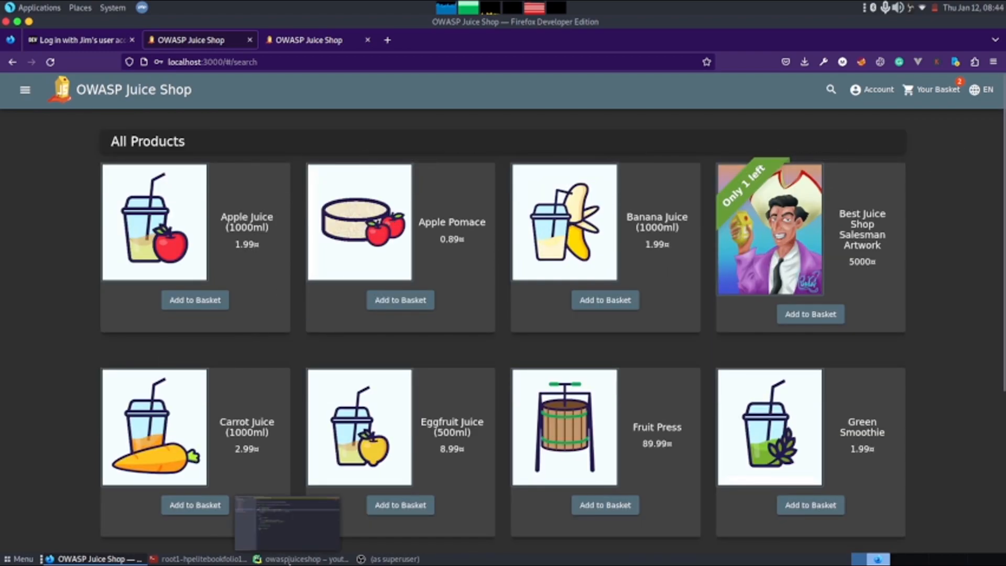
click(303, 559)
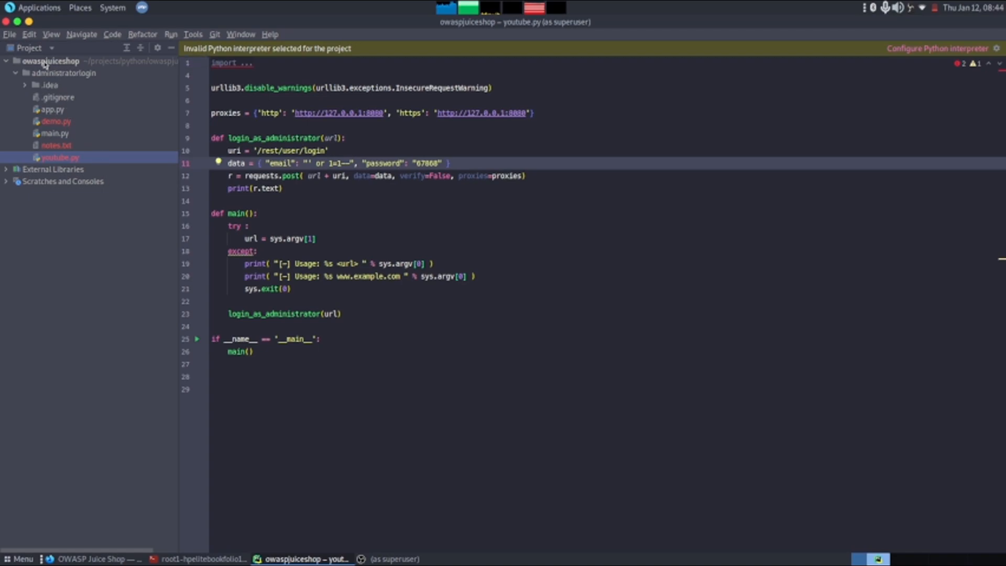
right_click(47, 62)
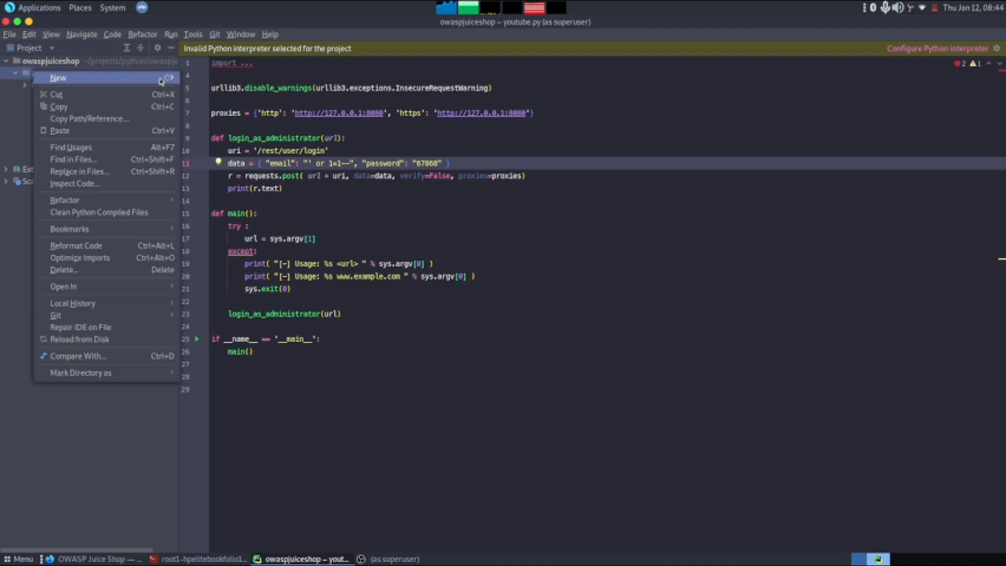
mouse_move(103, 77)
click(200, 77)
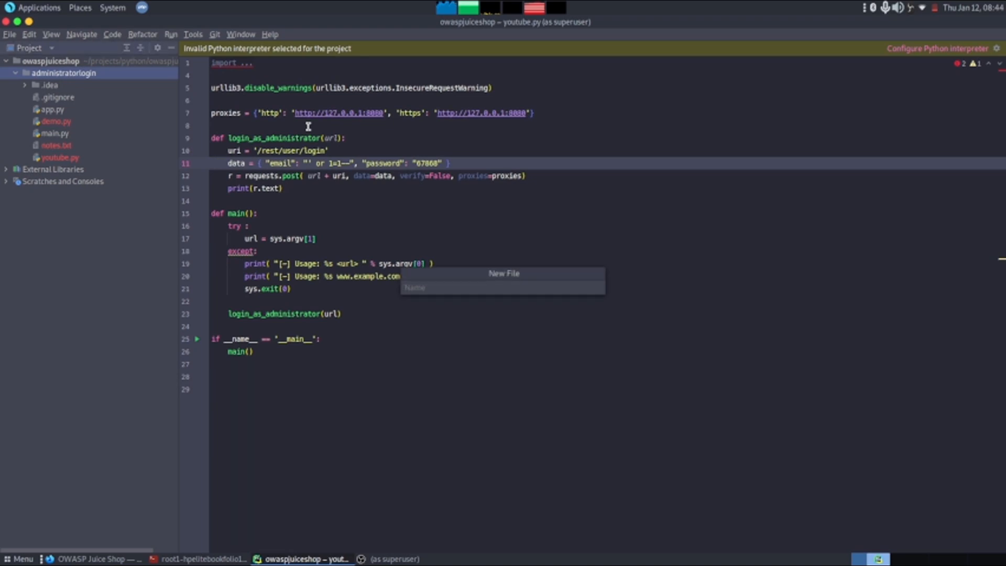
text(jim.py)
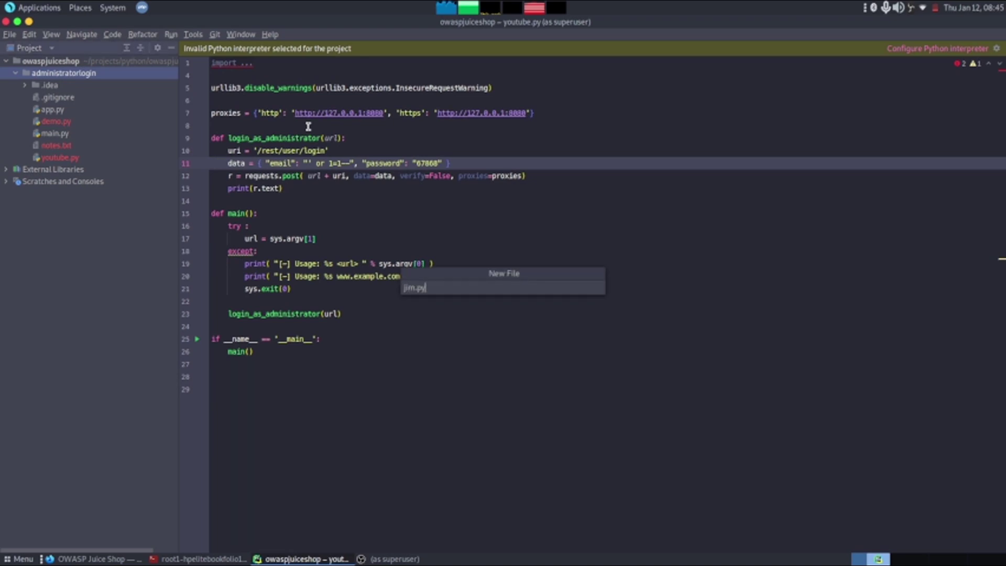
key(Return)
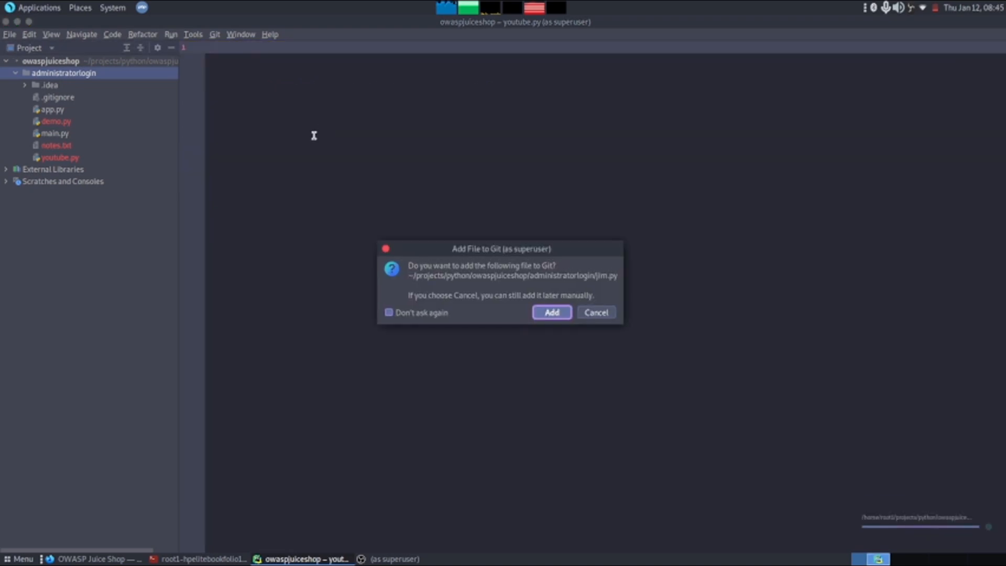
Step: Skip adding jim.py to Git and write the import requests and import urllib3 lines
click(597, 312)
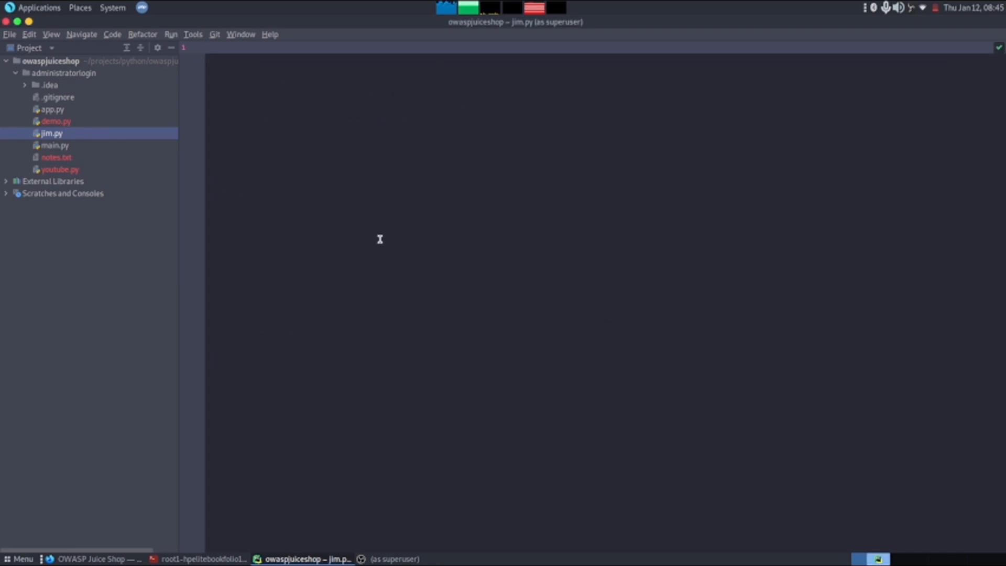
text(impo)
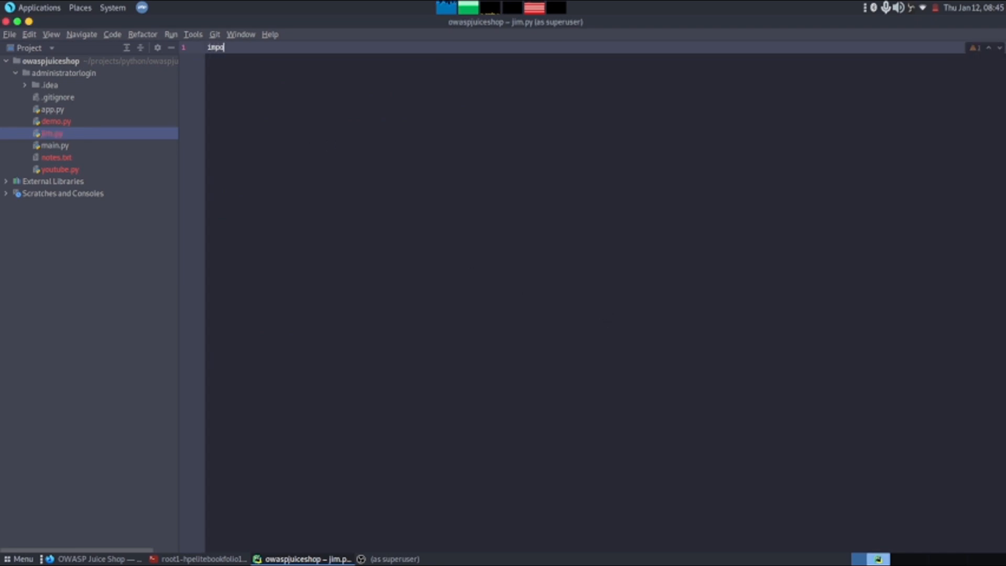
text(rt requests)
key(Return)
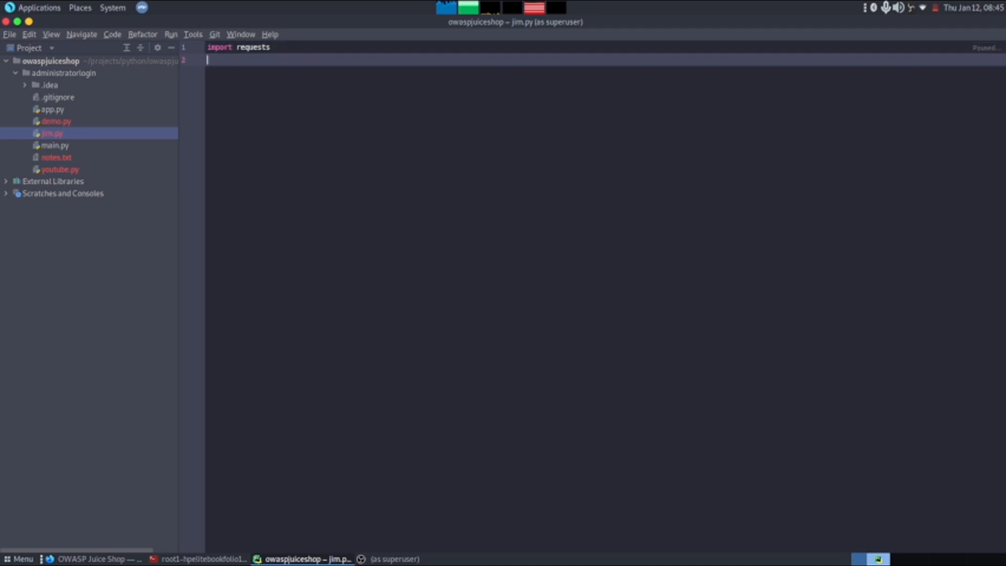
text(ur)
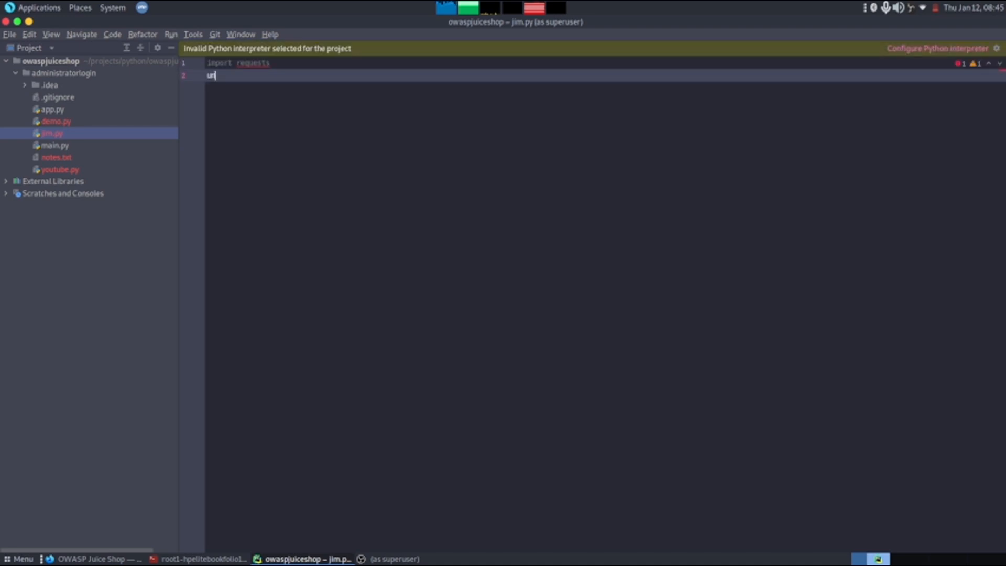
key(BackSpace)
text(import ur)
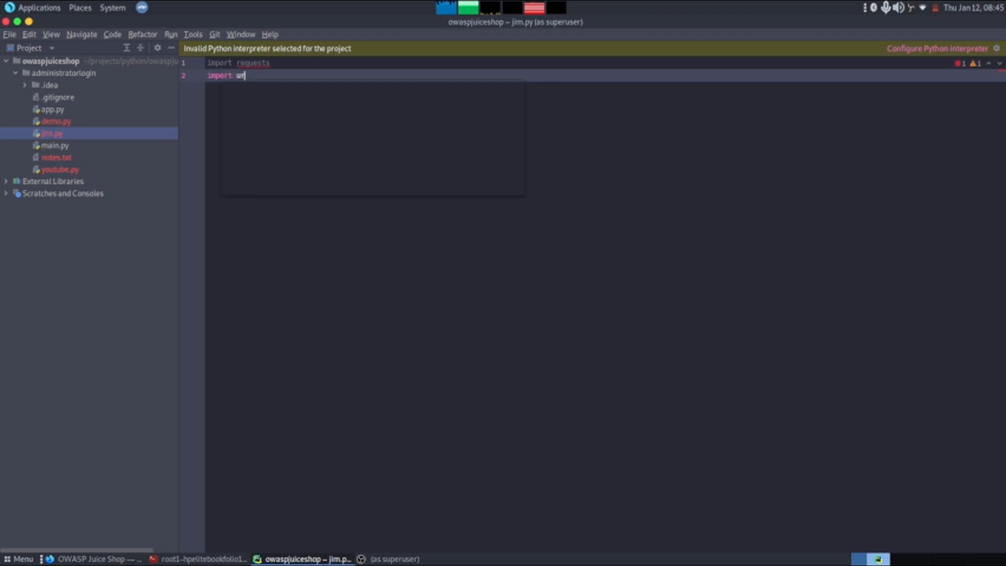
text(l)
key(Tab)
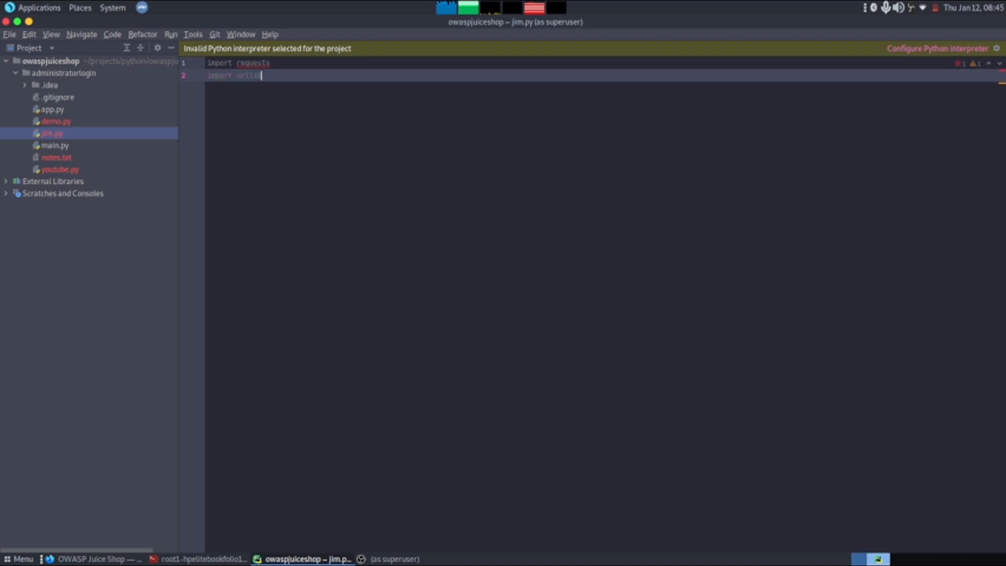
text(3)
key(ctrl+a)
Step: Expand youtube.py's folded imports to see sys, requests and urllib3
key(alt+Right)
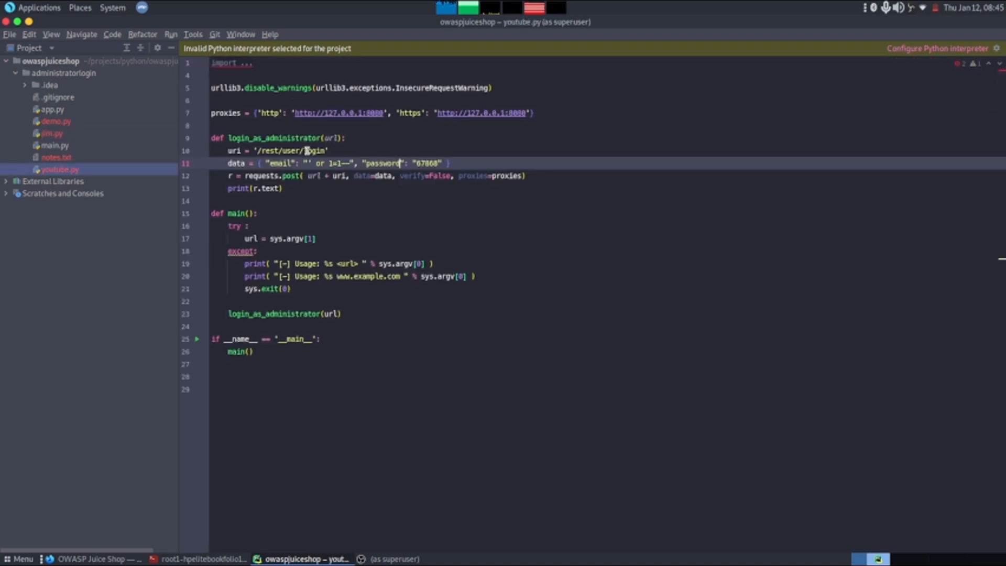
click(252, 66)
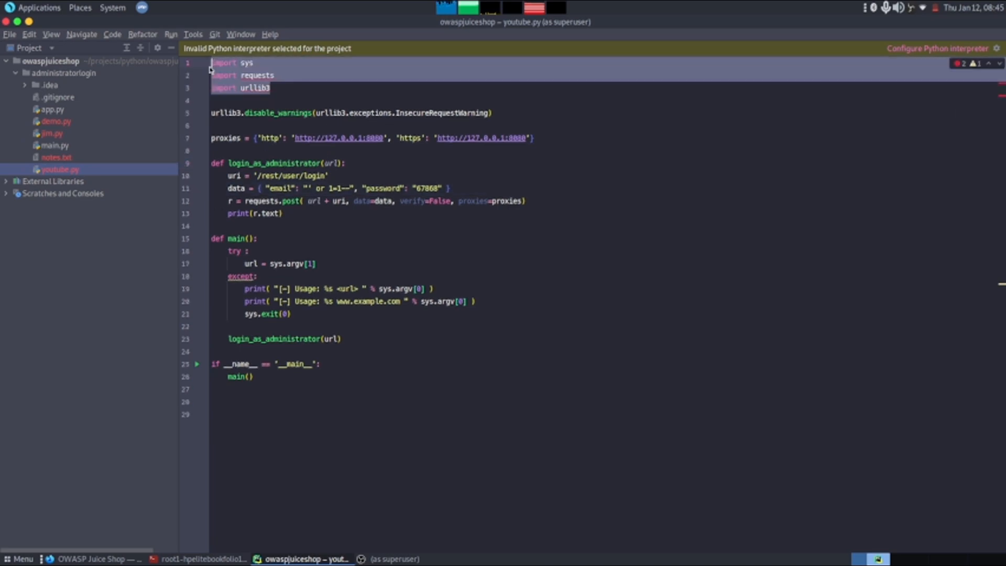
drag(211, 62, 309, 85)
click(246, 63)
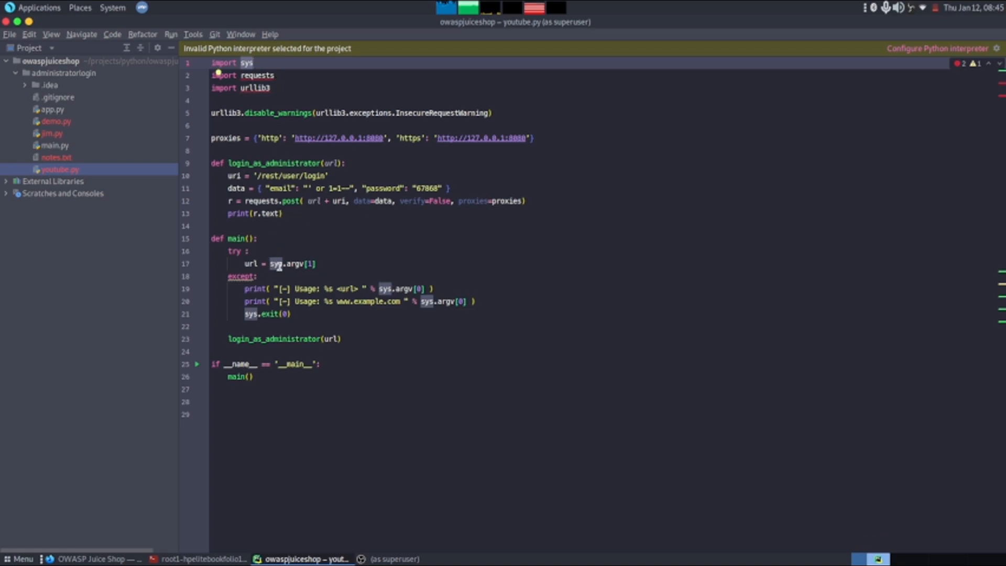
Step: Review how youtube.py uses sys.argv, requests.post and urllib3.disable_warnings, then return to jim.py
click(317, 263)
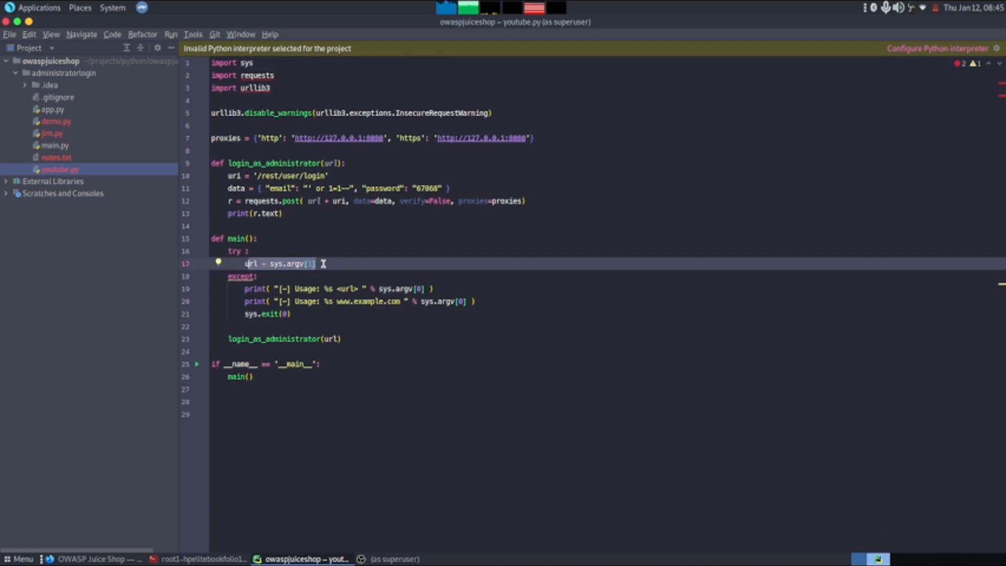
drag(316, 263, 240, 264)
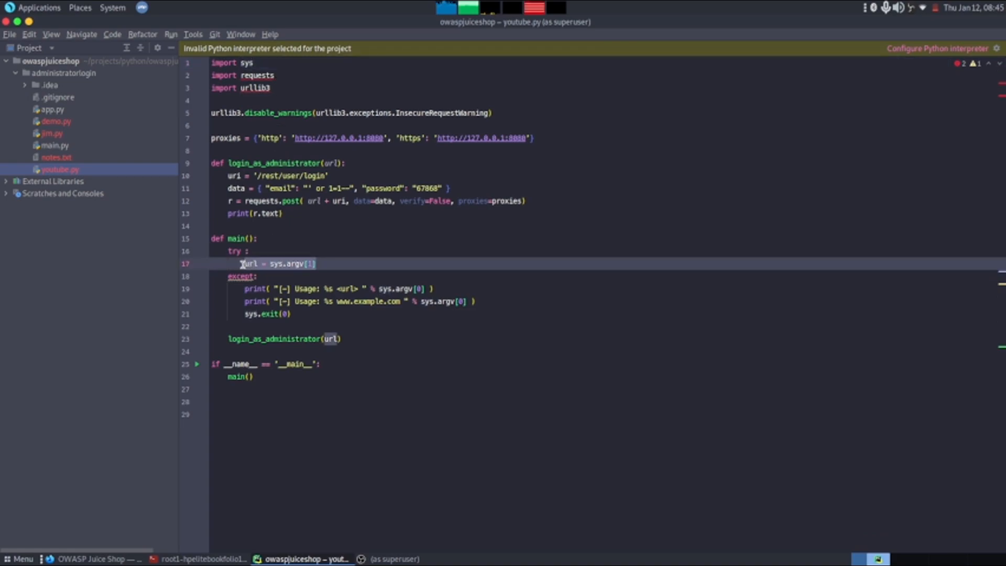
click(330, 276)
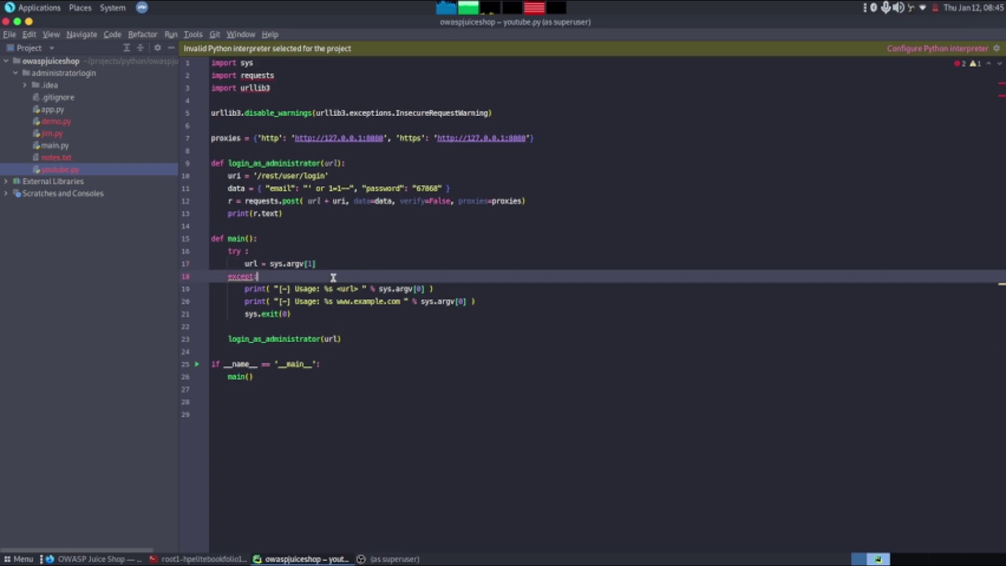
click(267, 74)
double_click(256, 201)
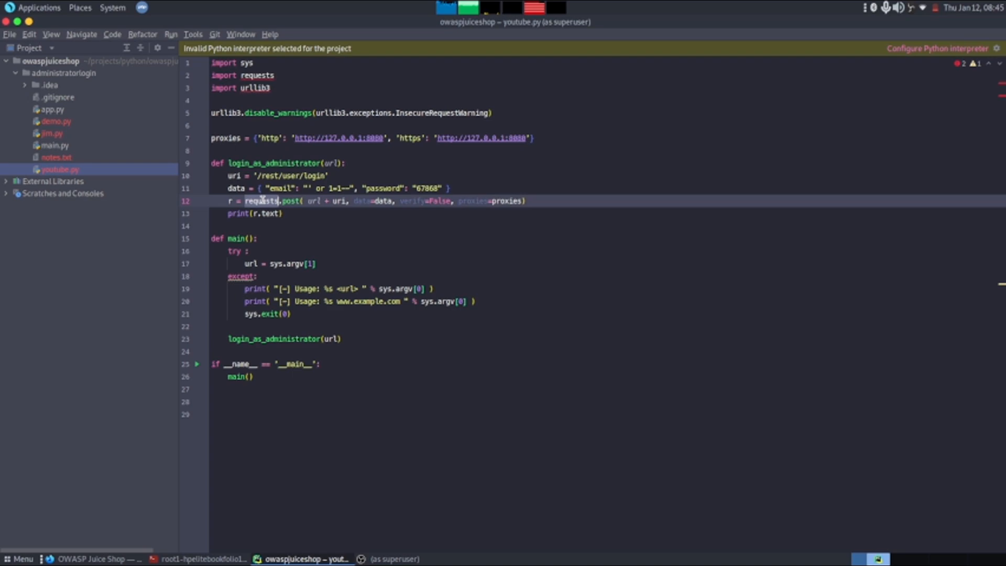
double_click(253, 92)
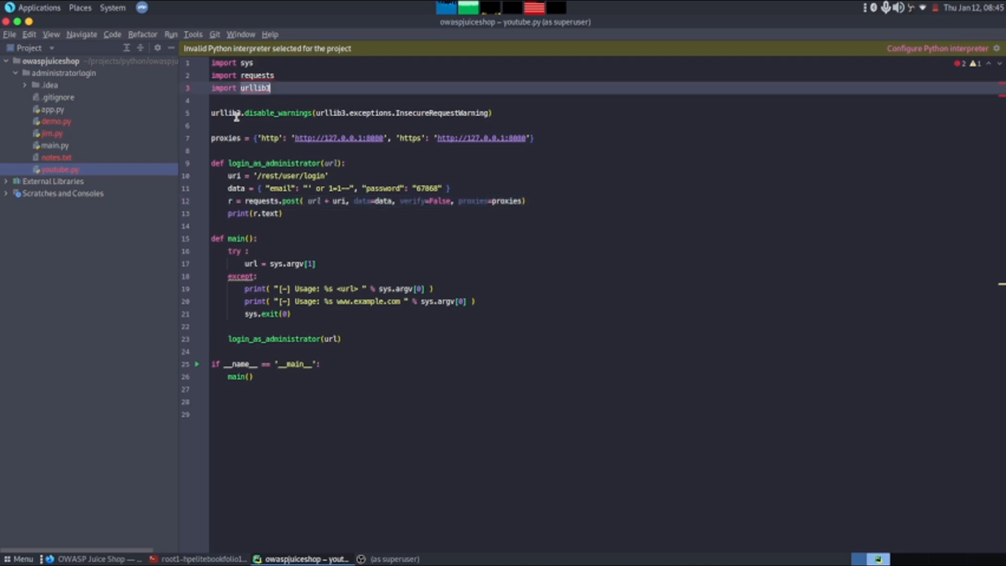
click(267, 113)
double_click(285, 112)
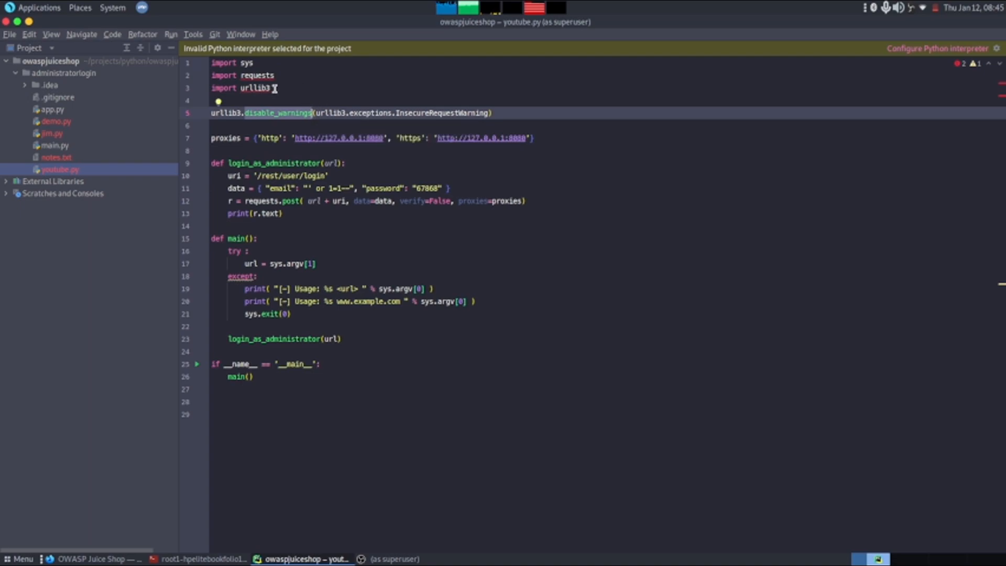
key(alt+Left)
click(236, 63)
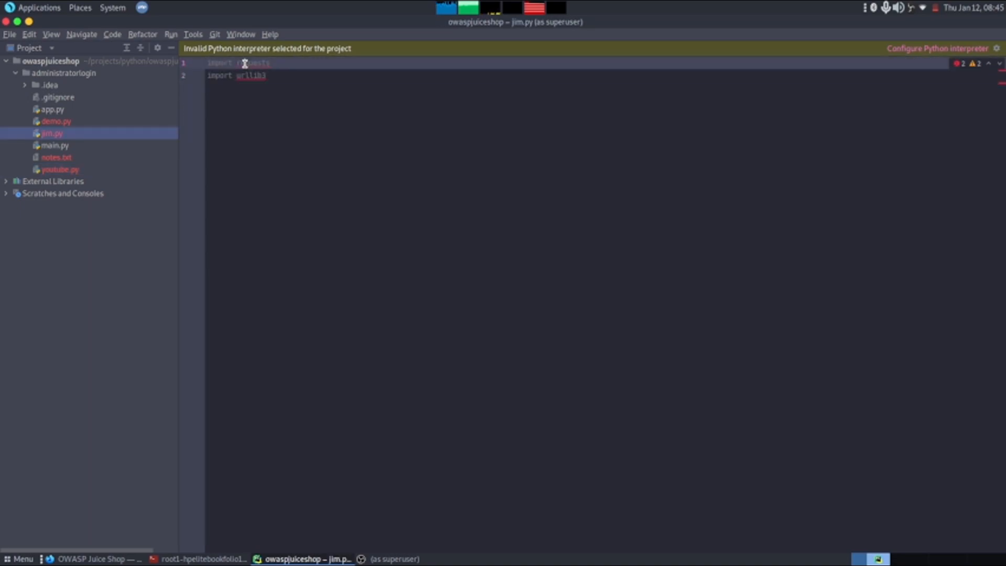
Step: Add import sys and call urllib3.disable_warnings(urllib3.exceptions.InsecureRequestWarning)
double_click(251, 75)
key(End)
key(Return)
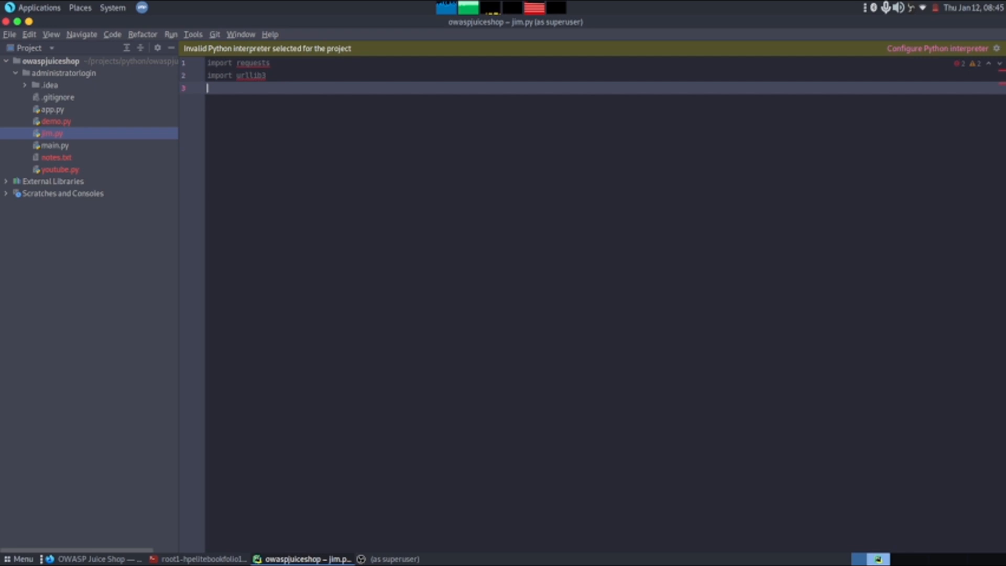
text(import )
text(s)
key(Escape)
key(Return)
key(Return)
text(url)
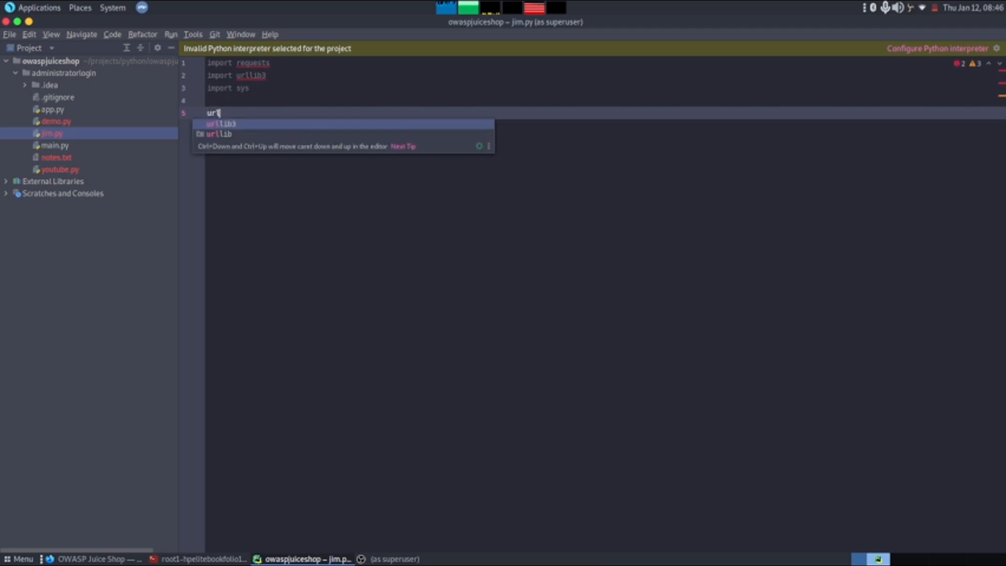
key(Tab)
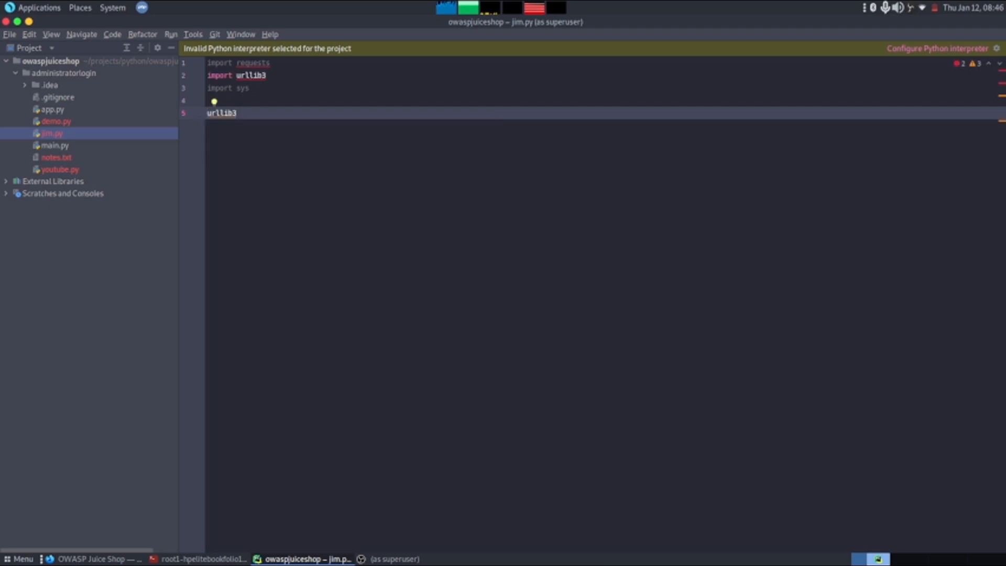
text(.disable)
key(Tab)
text(urllib3.exceptions.InsecureRequestWarning)
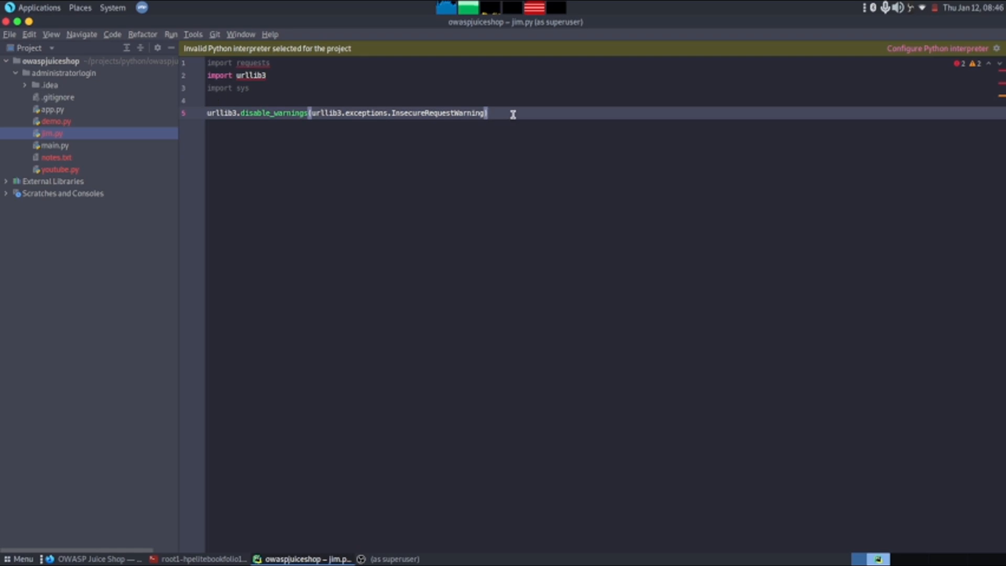
key(Return)
key(Return)
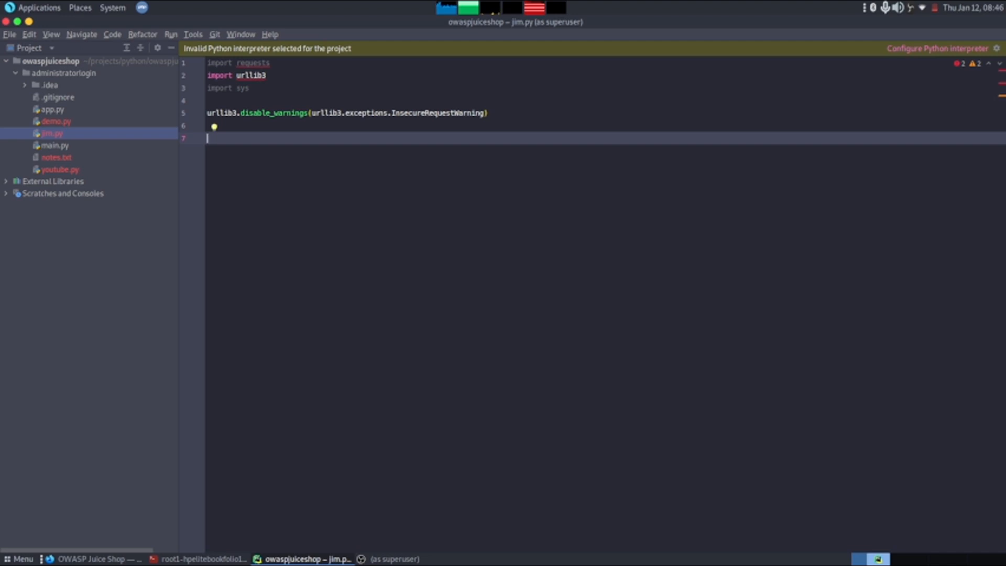
click(337, 138)
text(p)
key(BackSpace)
text(proxies =)
key(super)
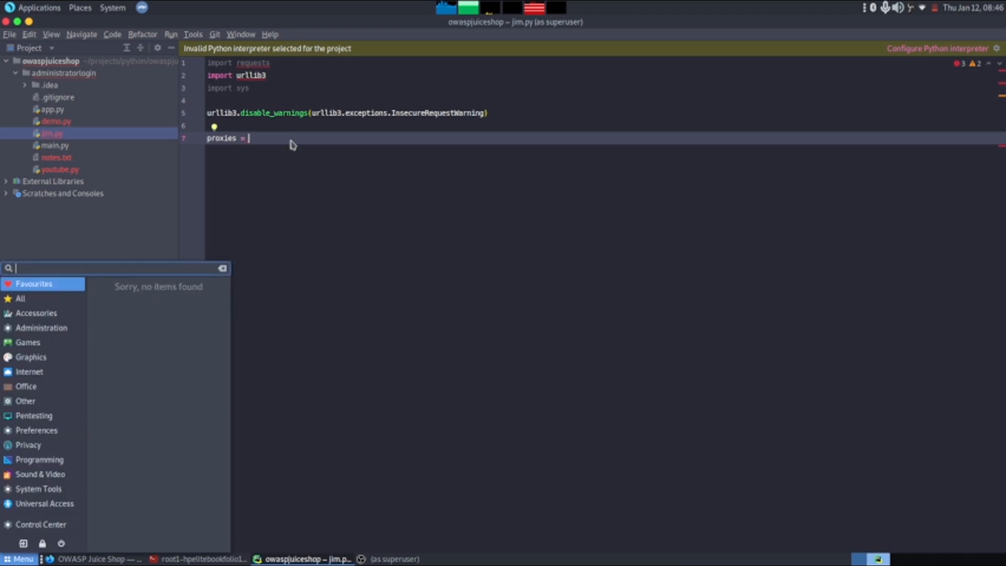
text(b)
key(Return)
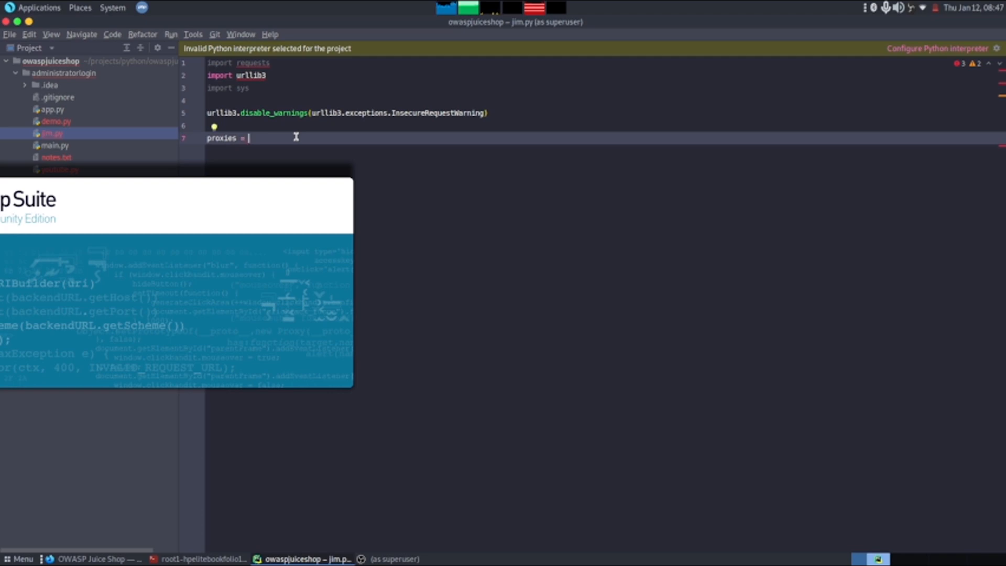
text({)
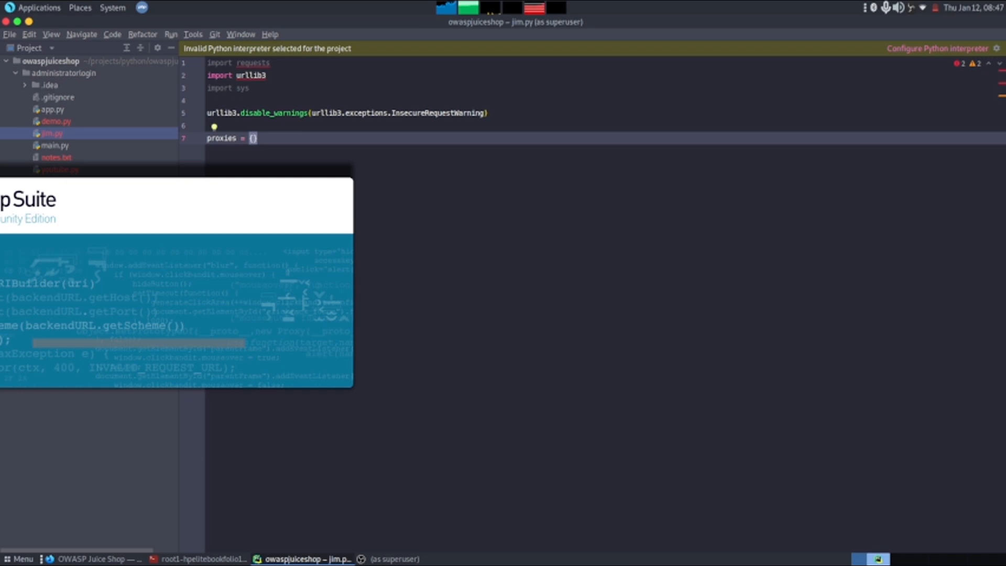
text(')
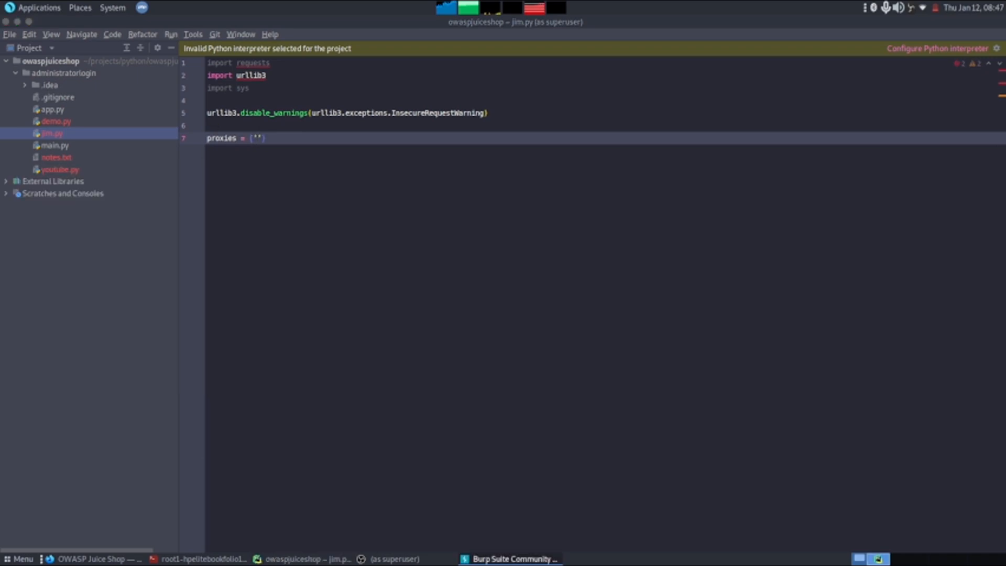
text(http://1)
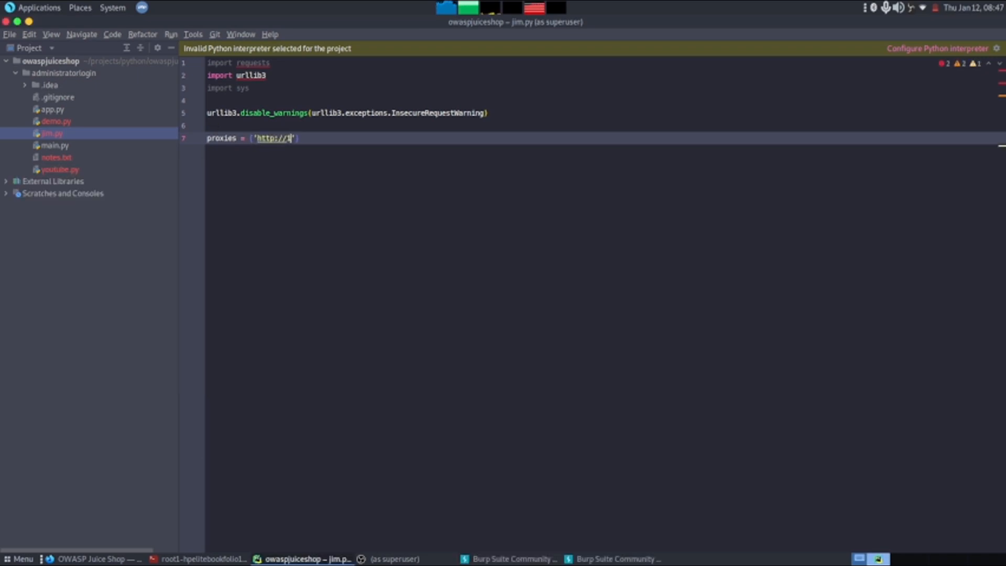
text(27.0.)
text(0.1:)
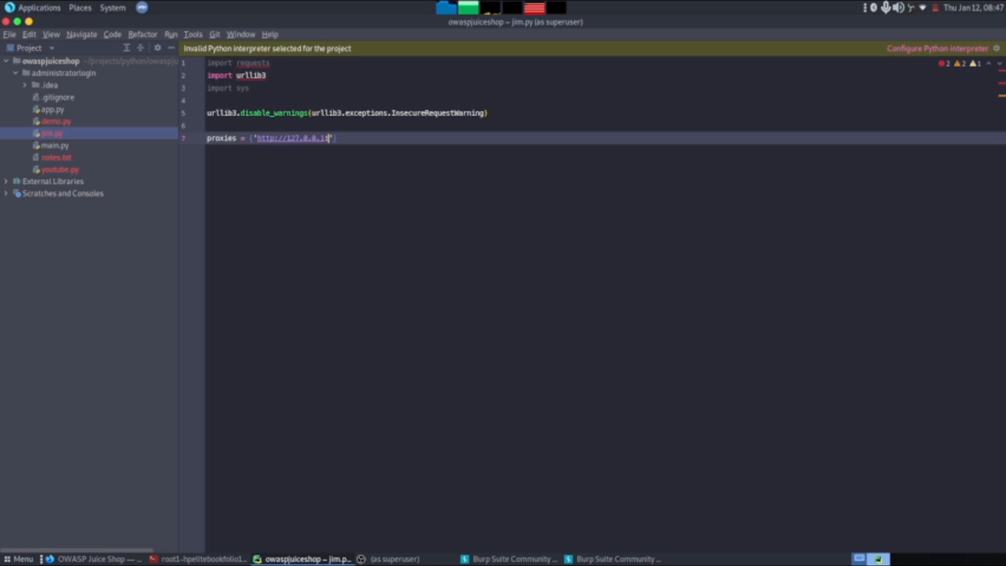
text(8080)
click(253, 137)
text(')
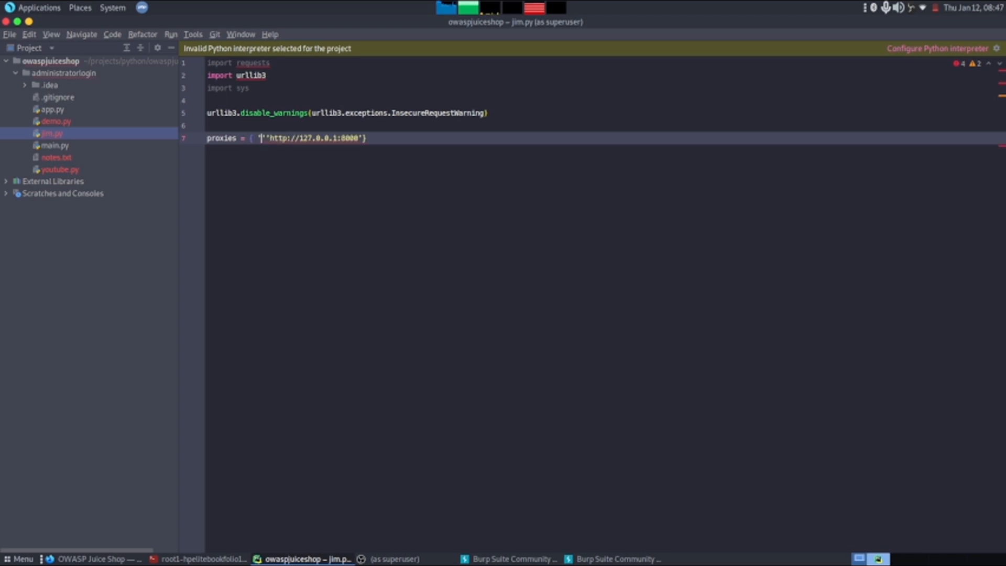
text(http':)
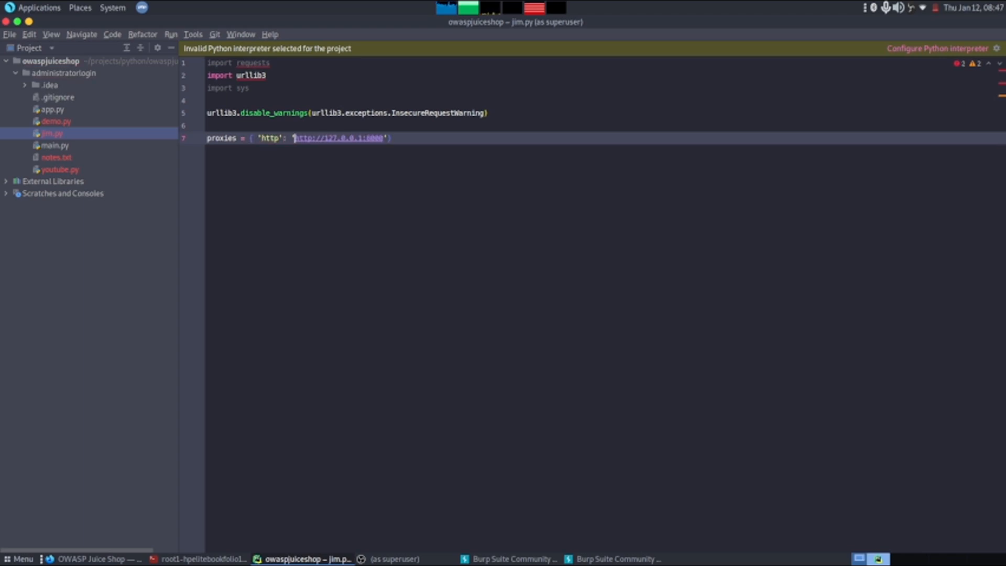
key(End)
text(, )
text('https')
text(: 'http)
text(://12)
text(7.0.0)
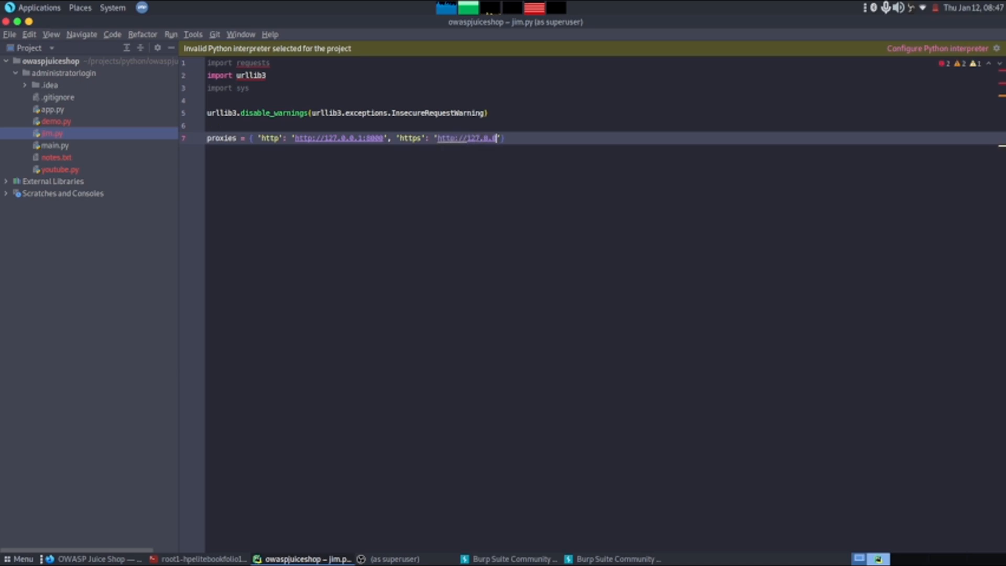
text(.1:8080)
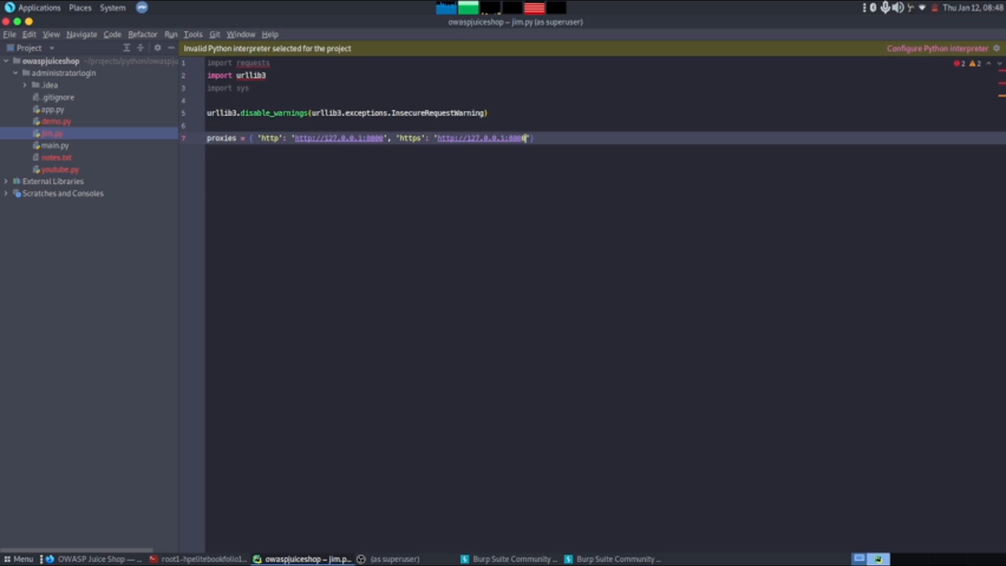
text(')
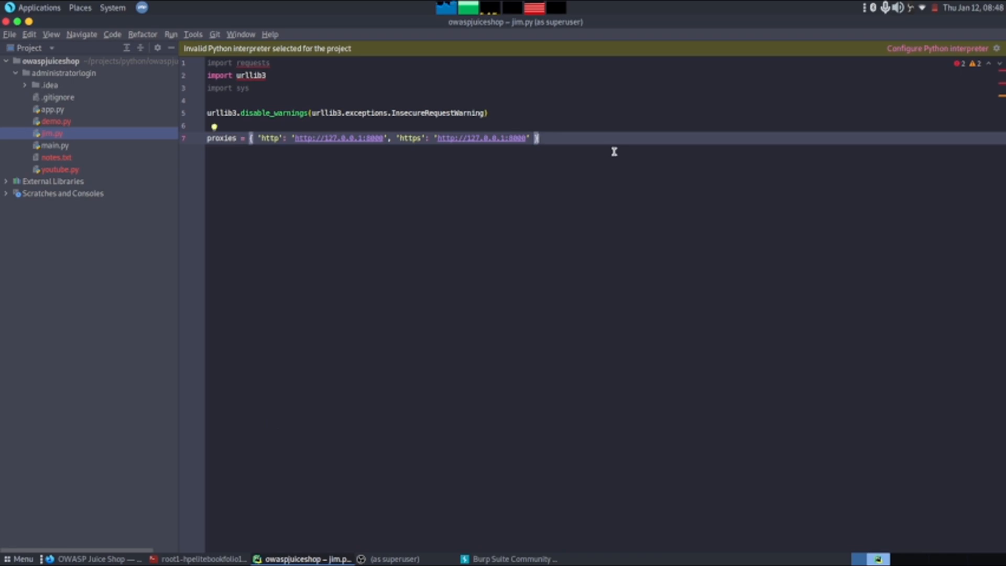
Step: Add an if __name__ == '__main__': guard calling main() with a def main(): header above it
key(Return)
key(Return)
key(Return)
key(Return)
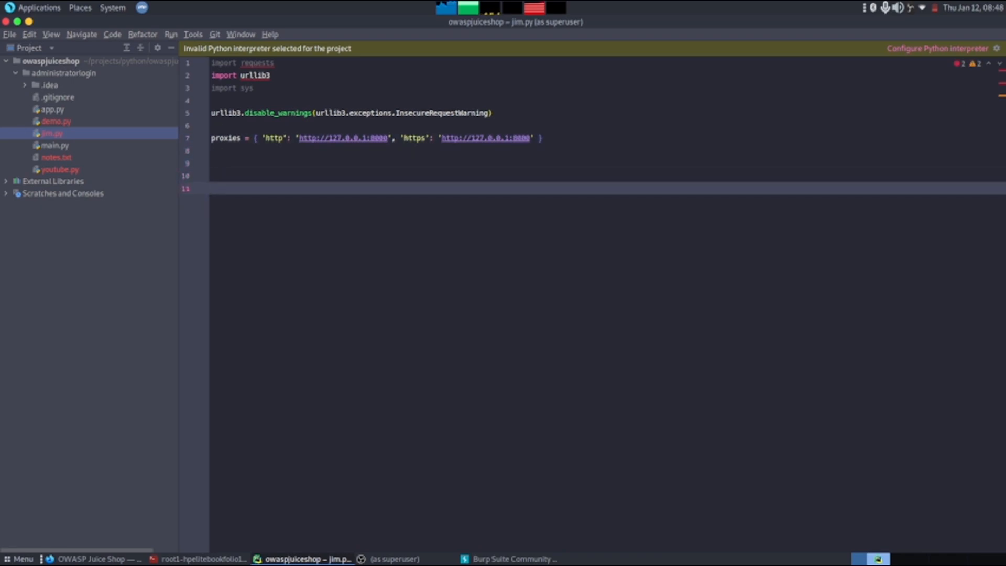
text(if )
text(__name__ )
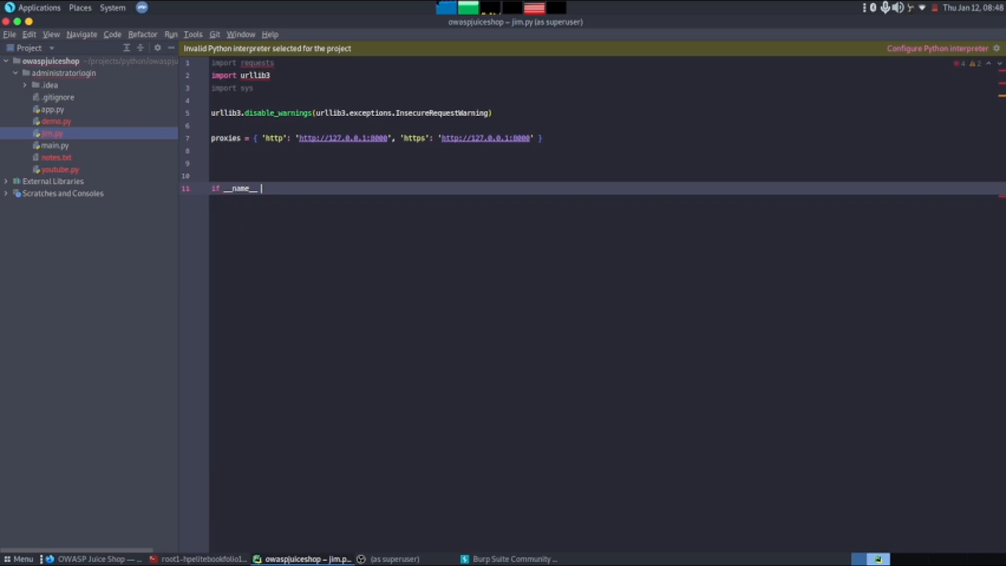
text(= ")
text(__main__":)
key(Return)
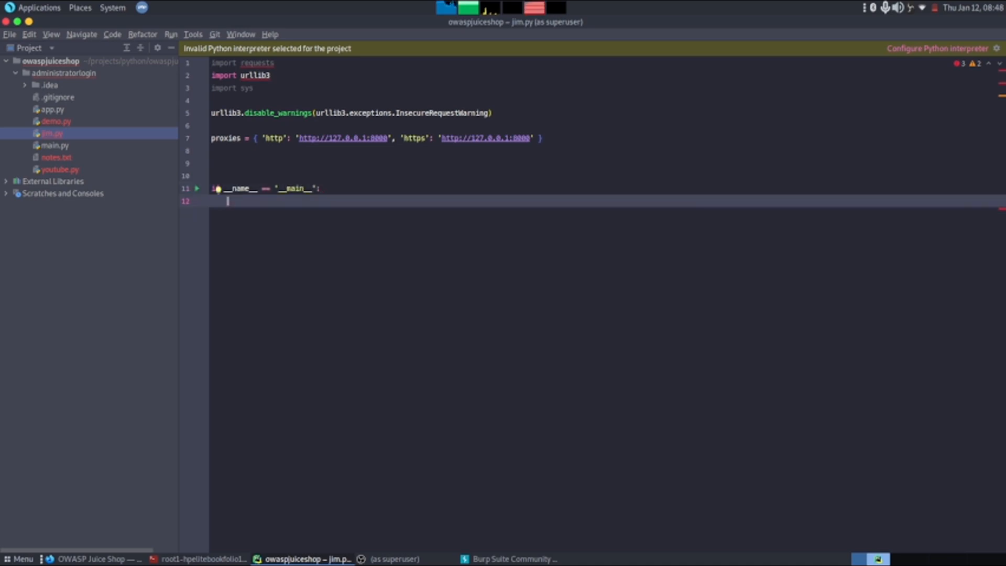
text(main())
key(Up)
key(Up)
key(Up)
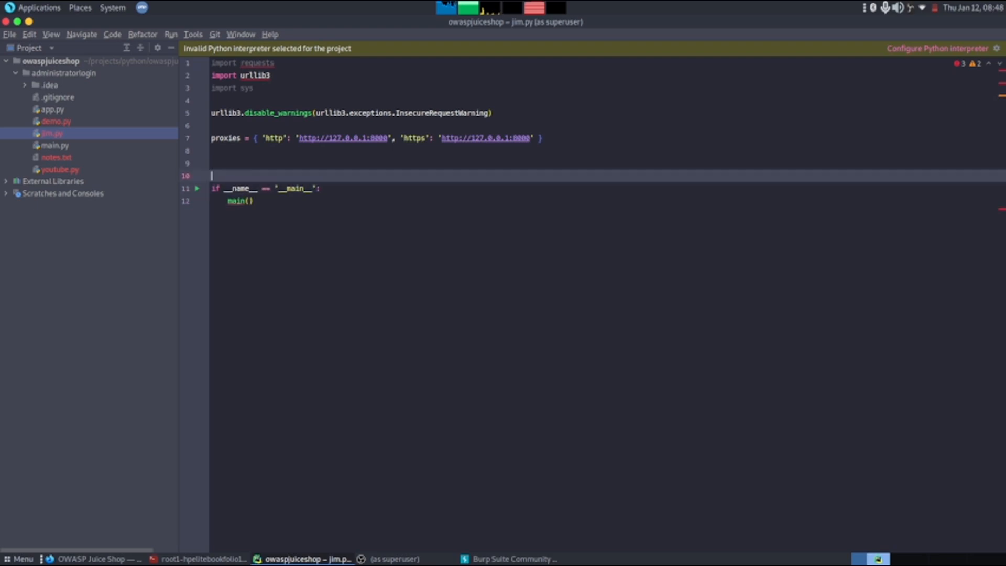
key(Return)
text(def)
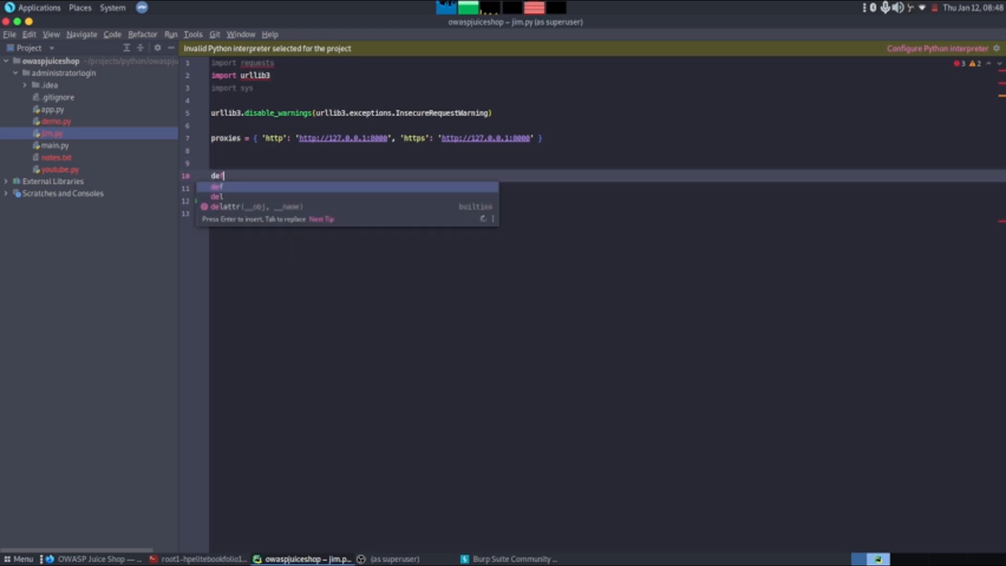
text( main():)
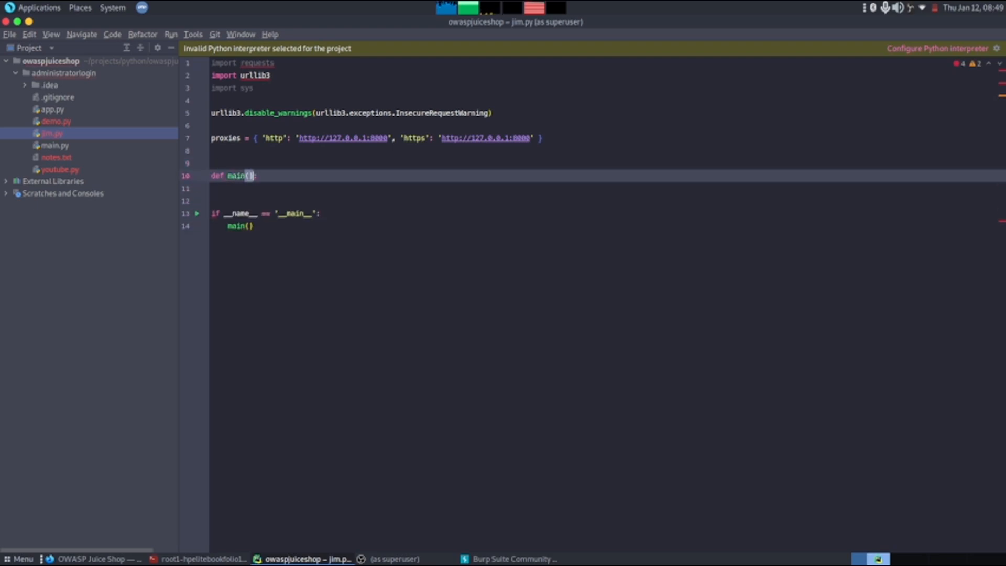
key(Return)
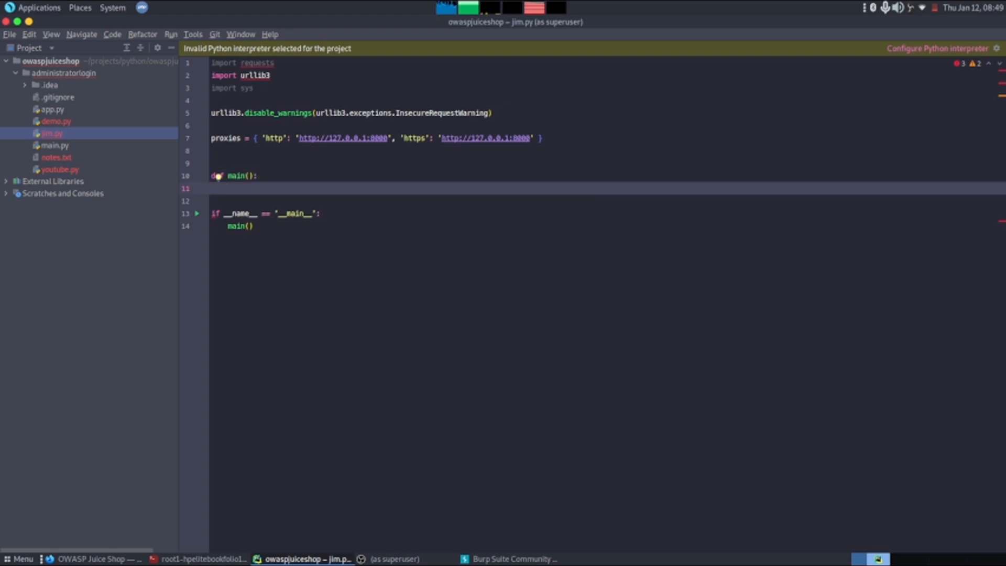
text(try )
text(:)
Step: Write try: url = sys.argv[1] in main() and start the indented except body below it
key(Return)
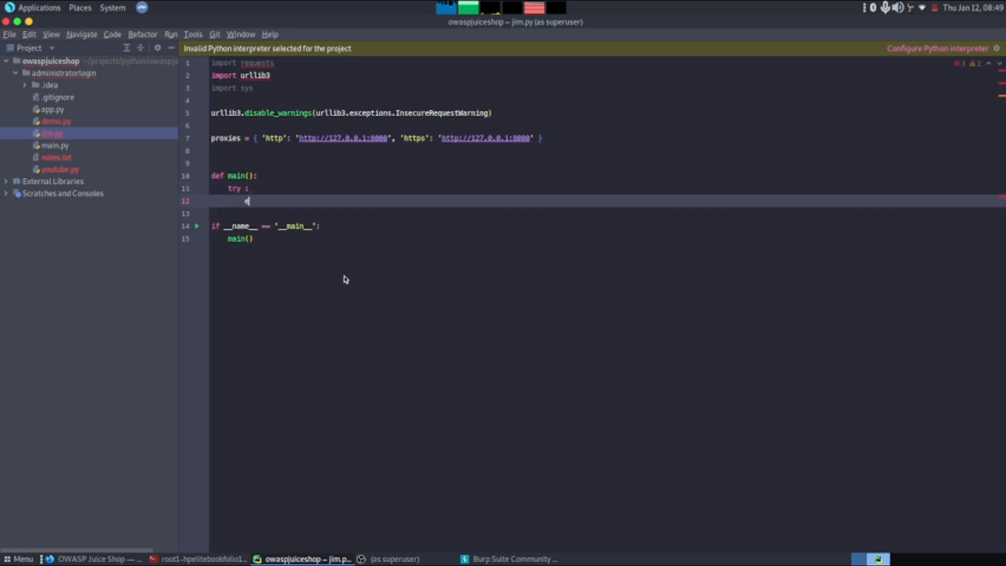
text(except:)
key(Up)
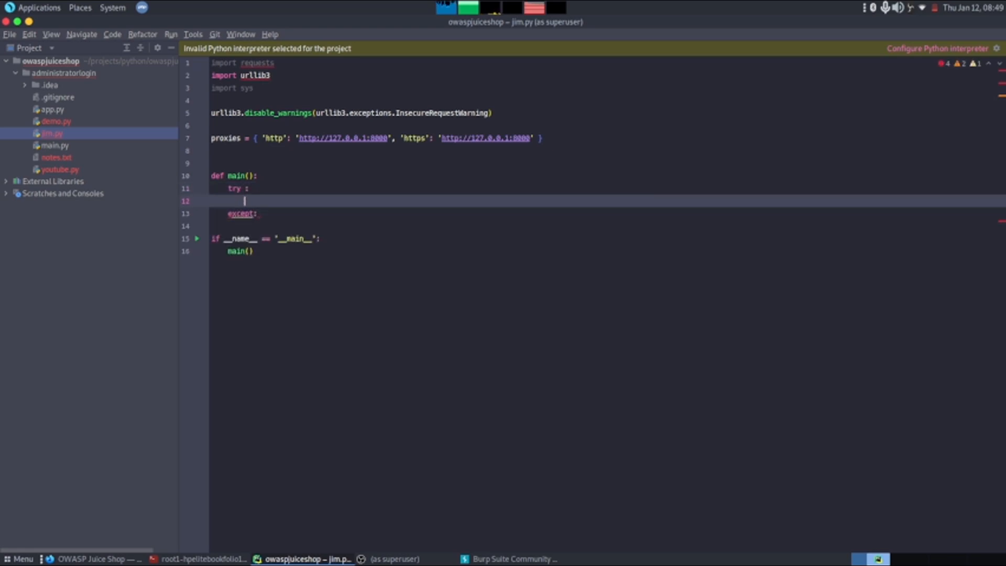
text(url = s)
text(ys.a)
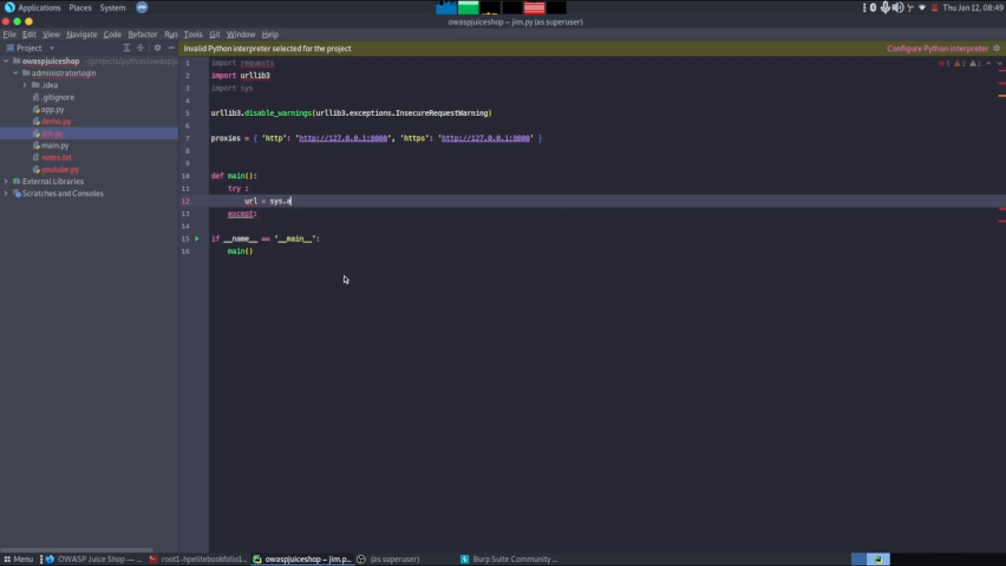
text(rgv)
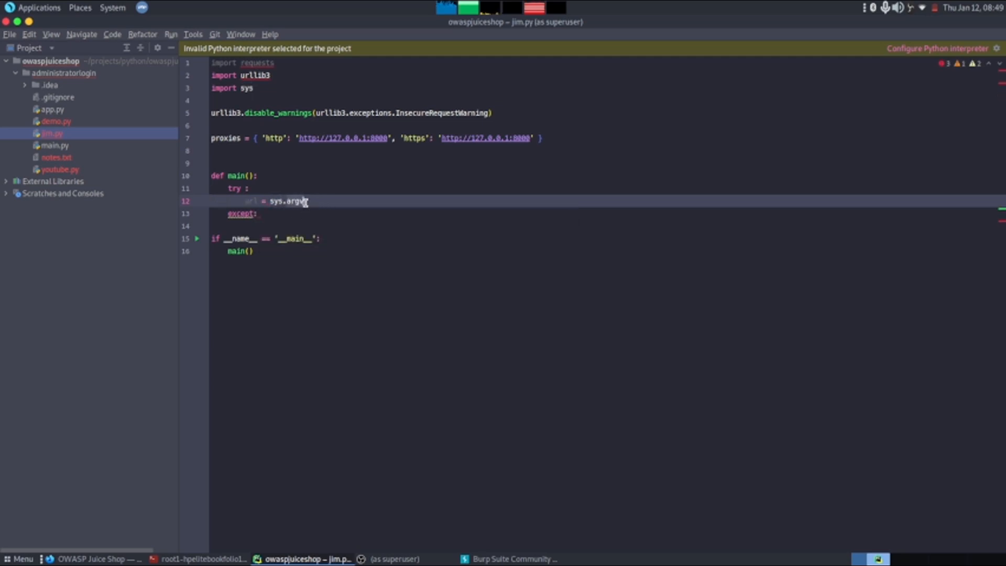
drag(304, 201, 268, 203)
click(311, 201)
text([1)
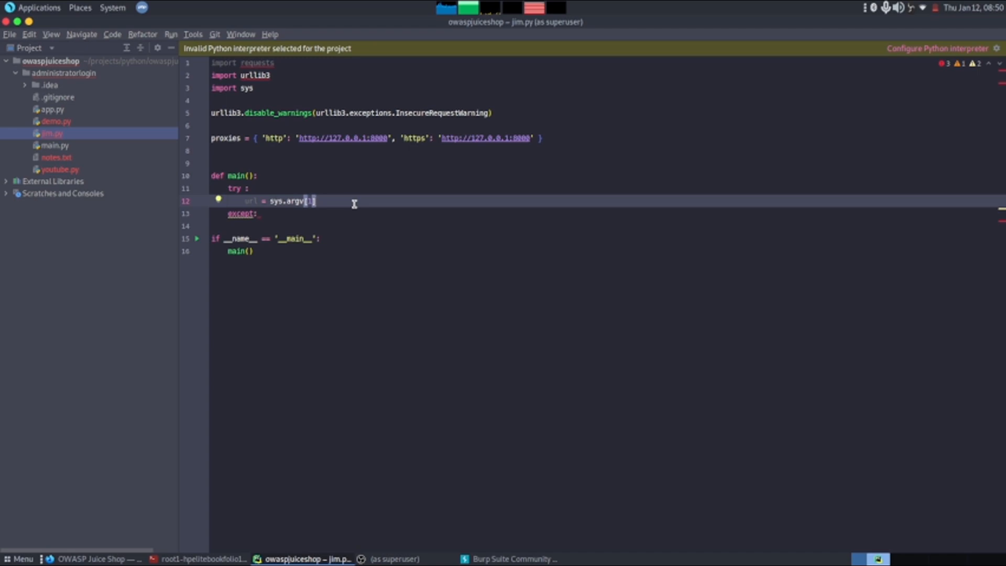
key(Down)
key(Down)
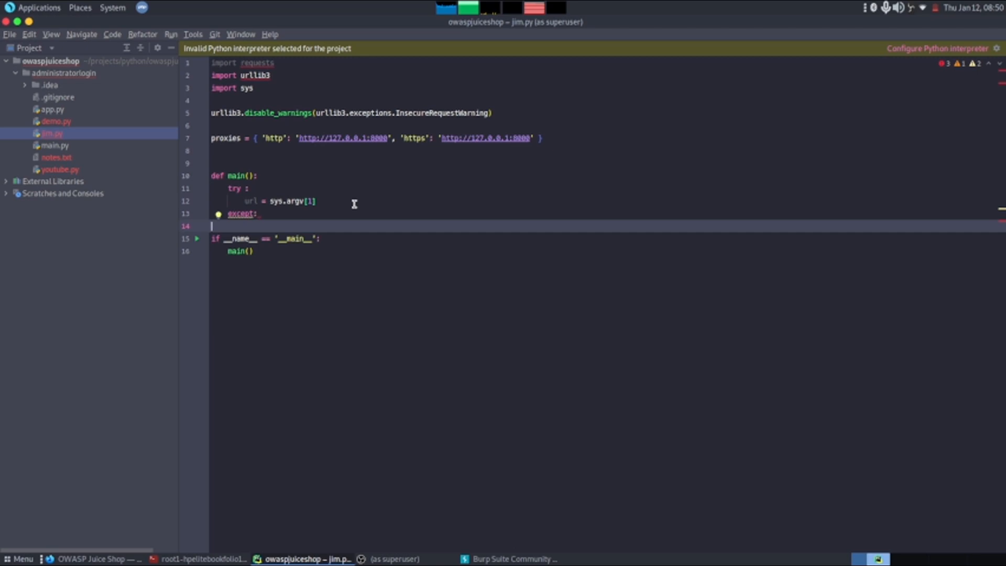
key(Tab)
drag(318, 202, 244, 202)
Step: Fill the except body with a usage print using sys.argv[0] and duplicate it for a second usage line
click(262, 226)
text(pr)
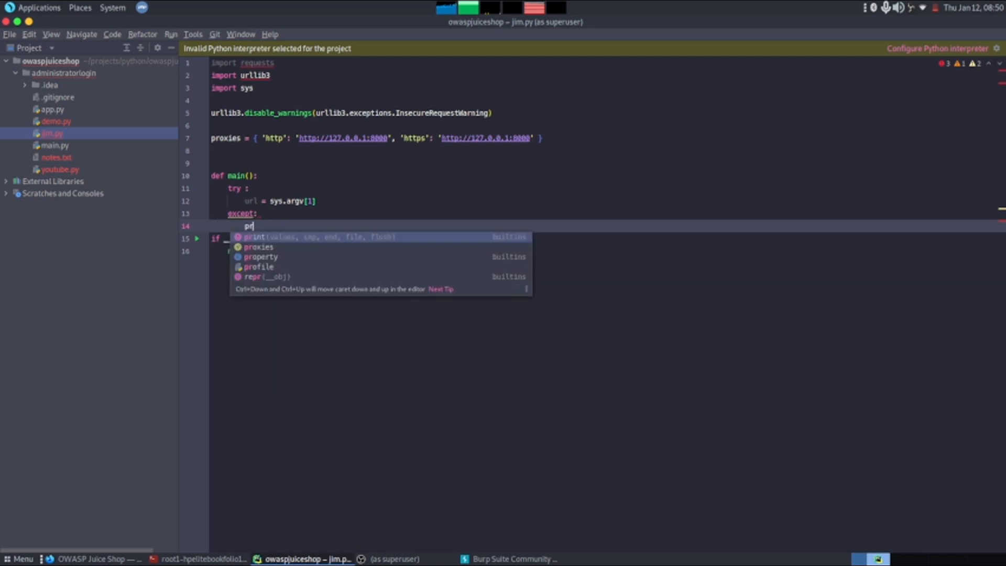
text(int()
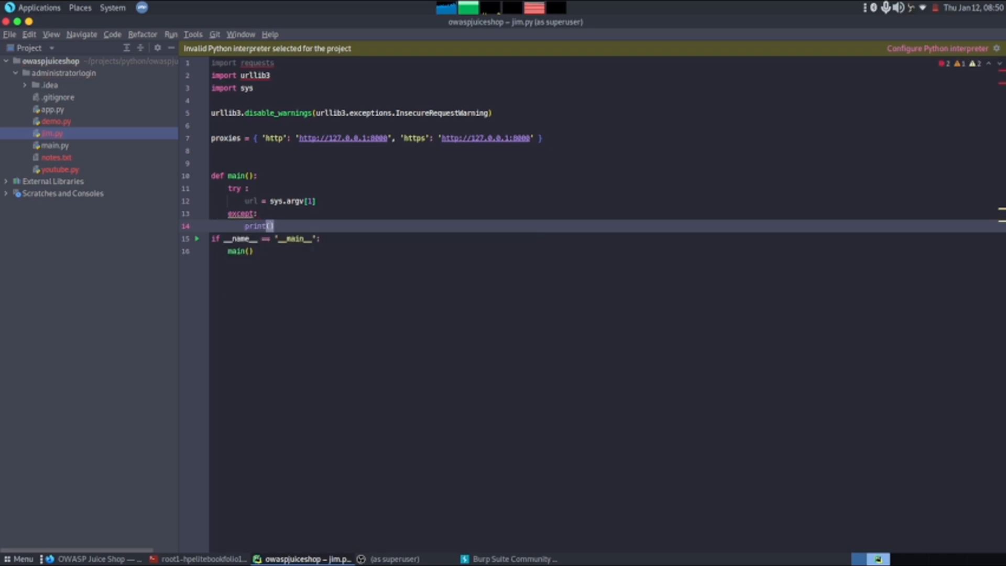
text("[-)
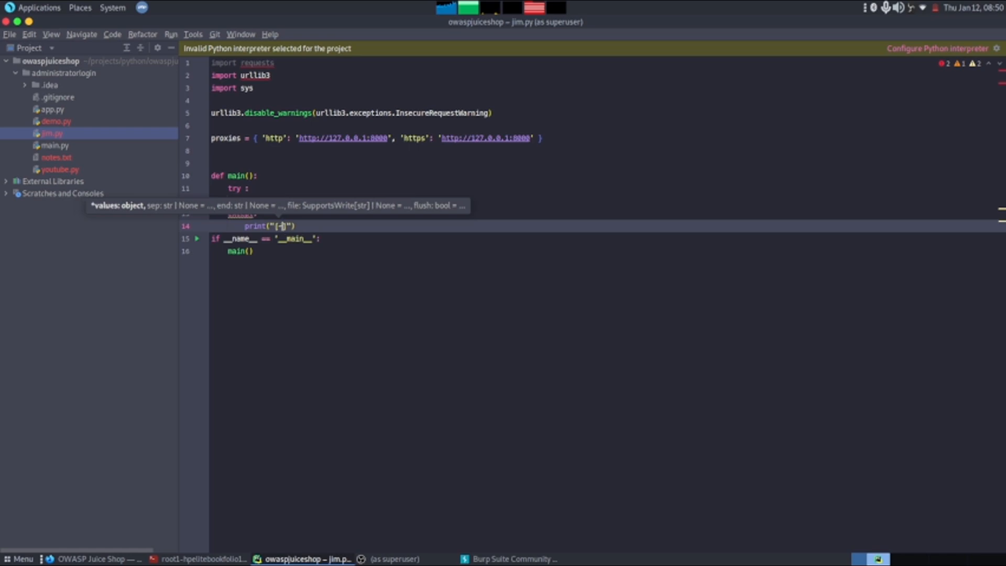
text(] Us)
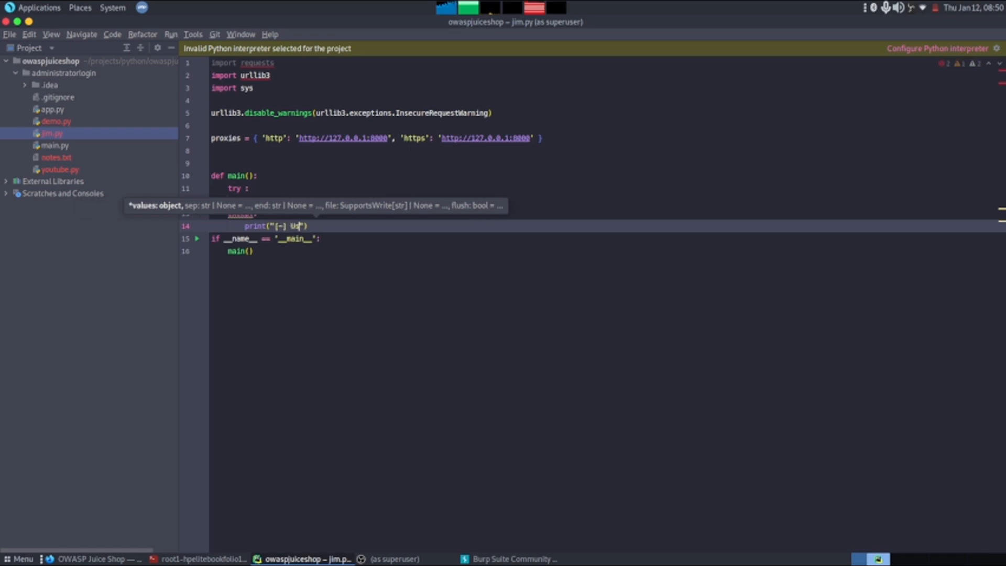
text(age: %)
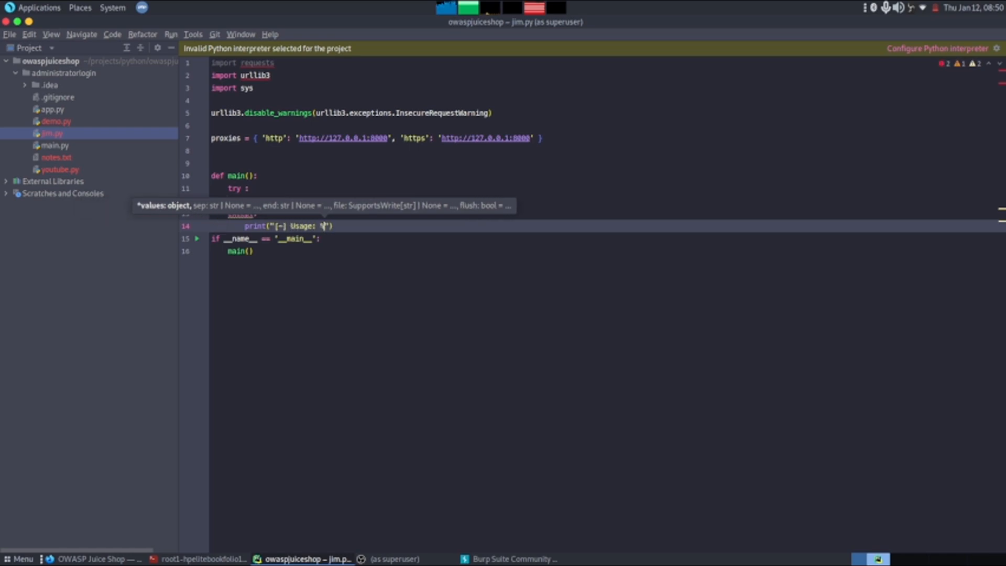
text(s <)
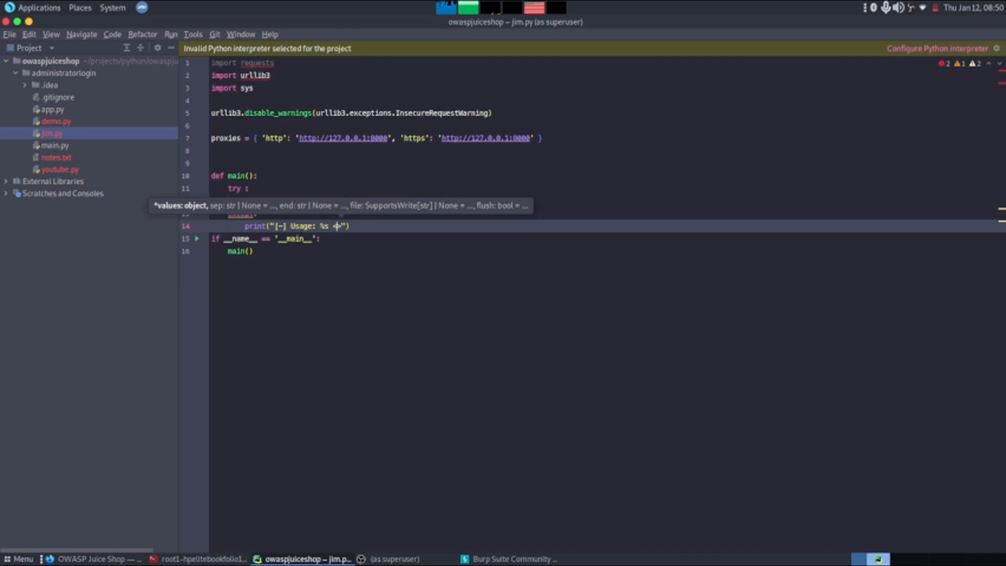
text(url>)
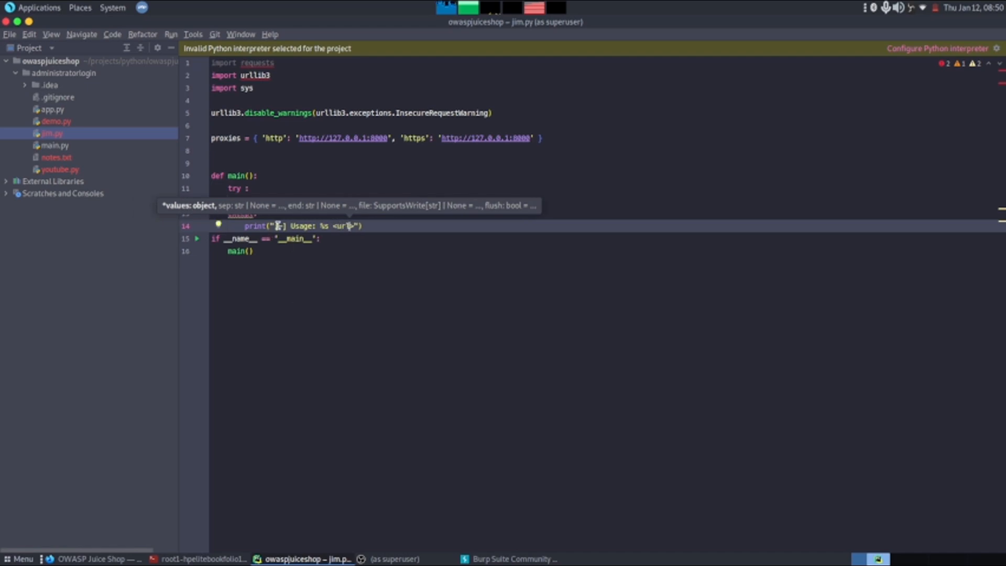
key(Right)
key(Right)
key(Right)
key(Right)
key(Right)
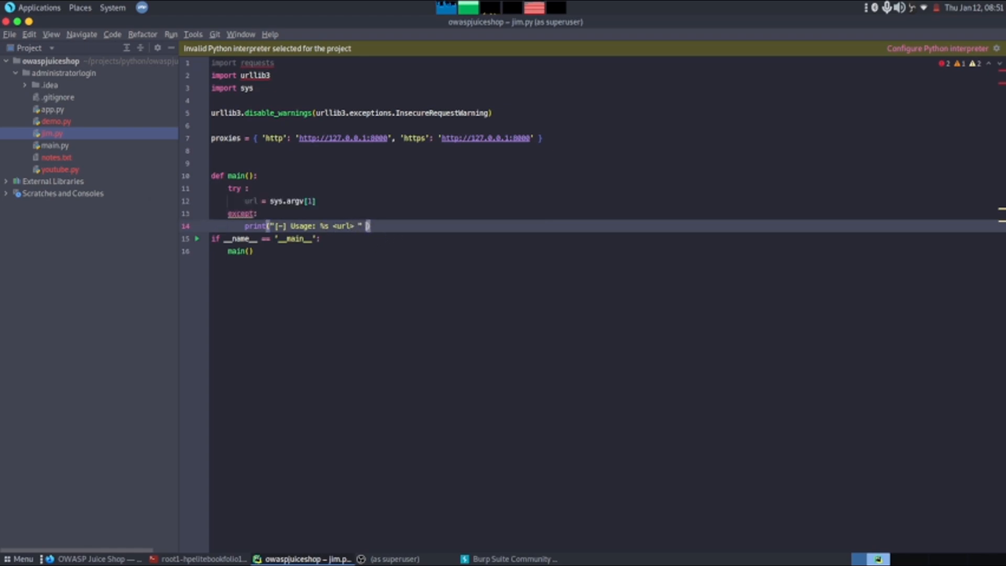
text(%)
text( sys)
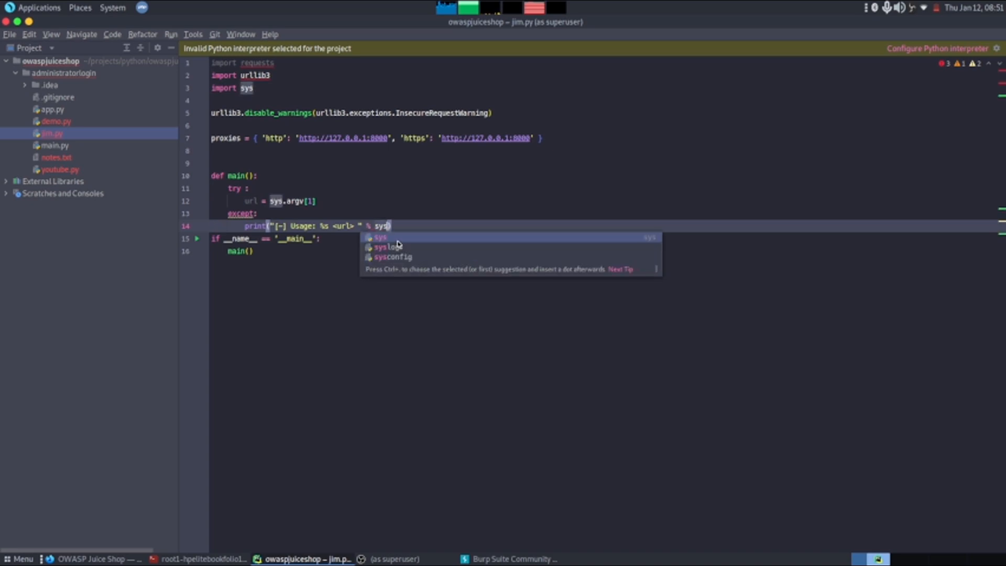
text(.argv)
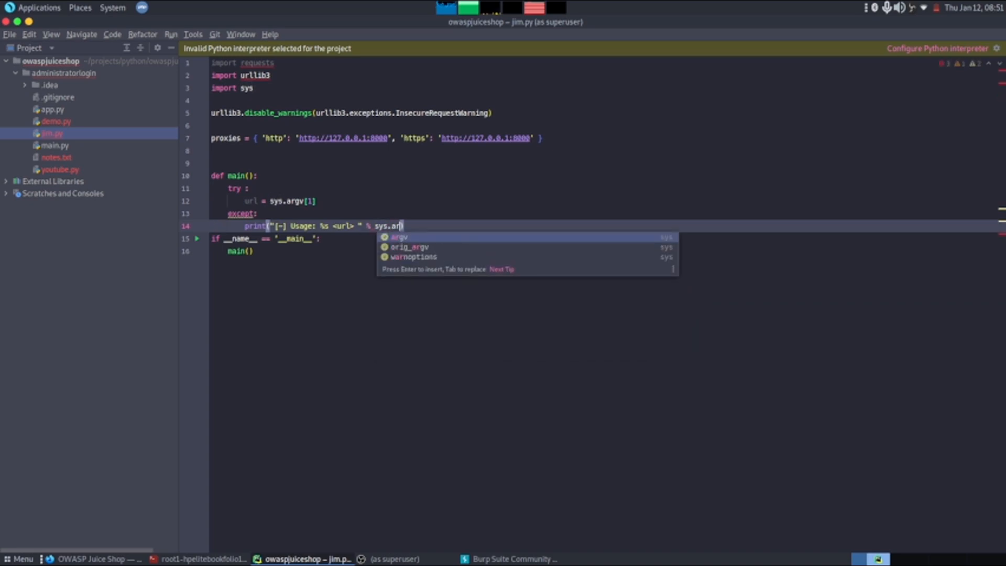
text([0)
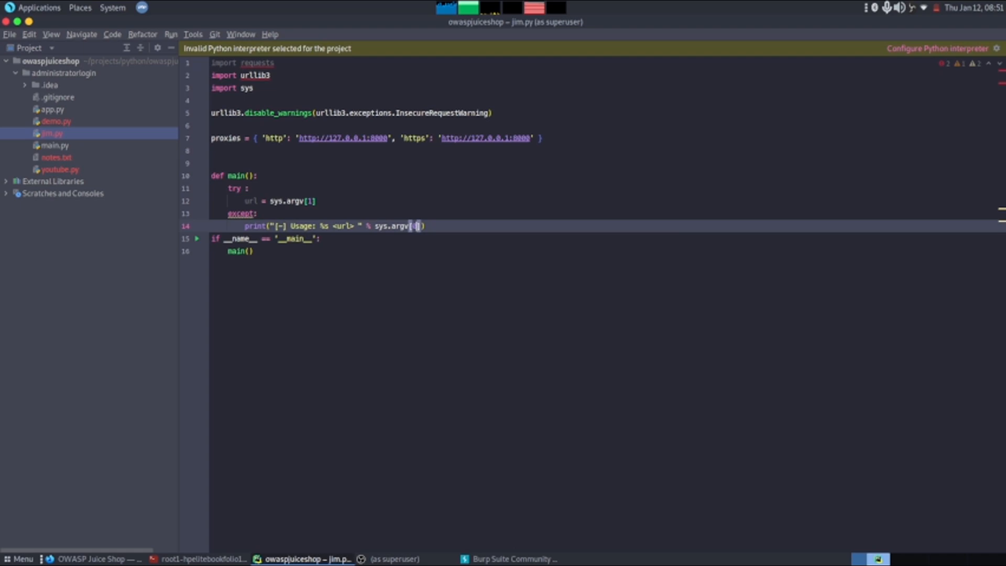
key(End)
key(ctrl+d)
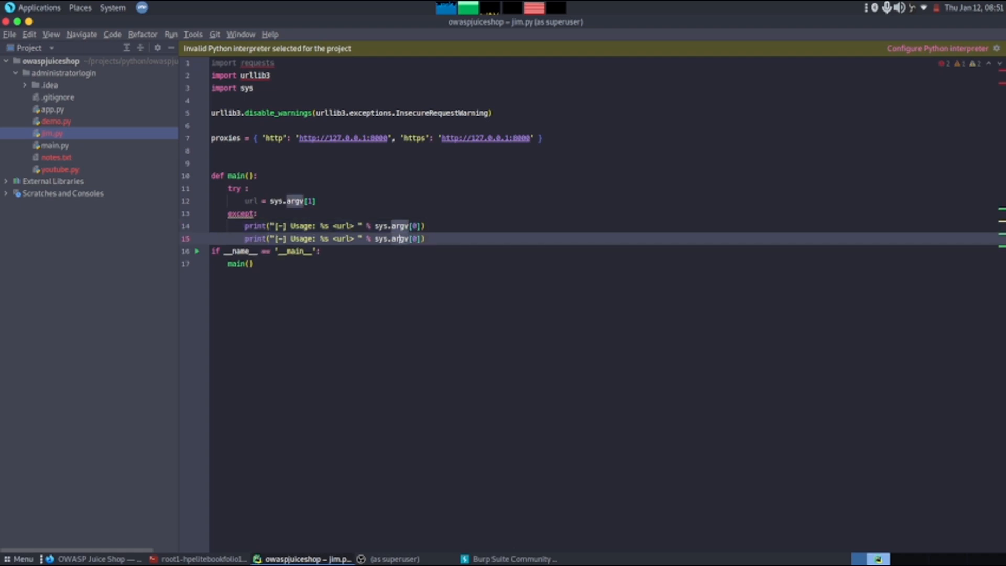
key(ctrl+Left)
key(ctrl+Left)
key(ctrl+Left)
key(shift+Left)
key(shift+Left)
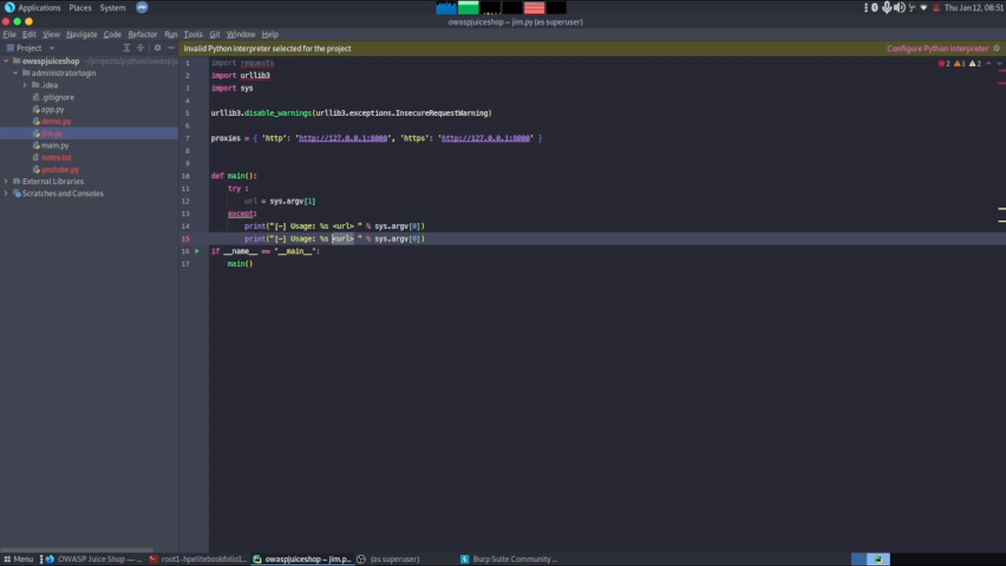
text(www.exa)
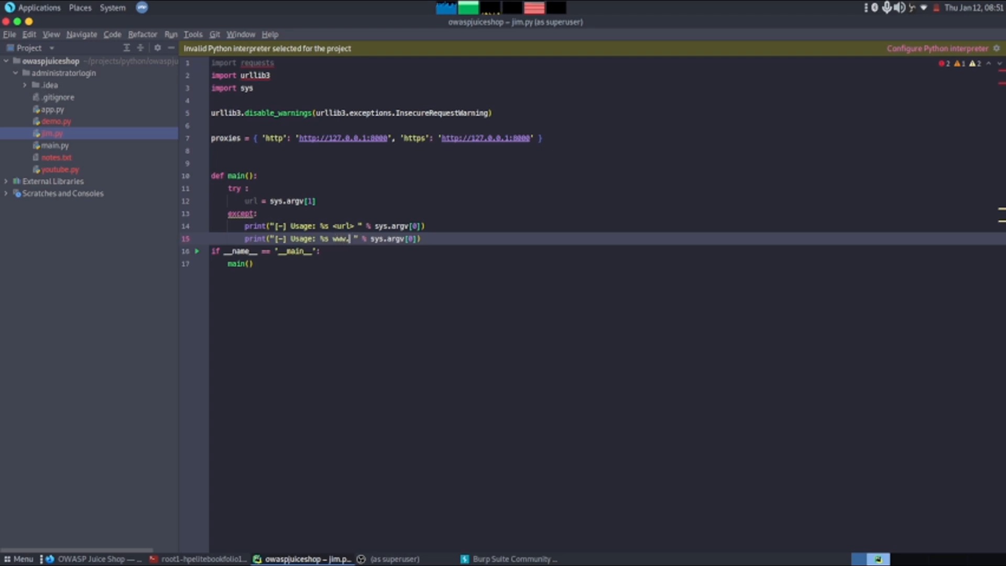
text(mple.com)
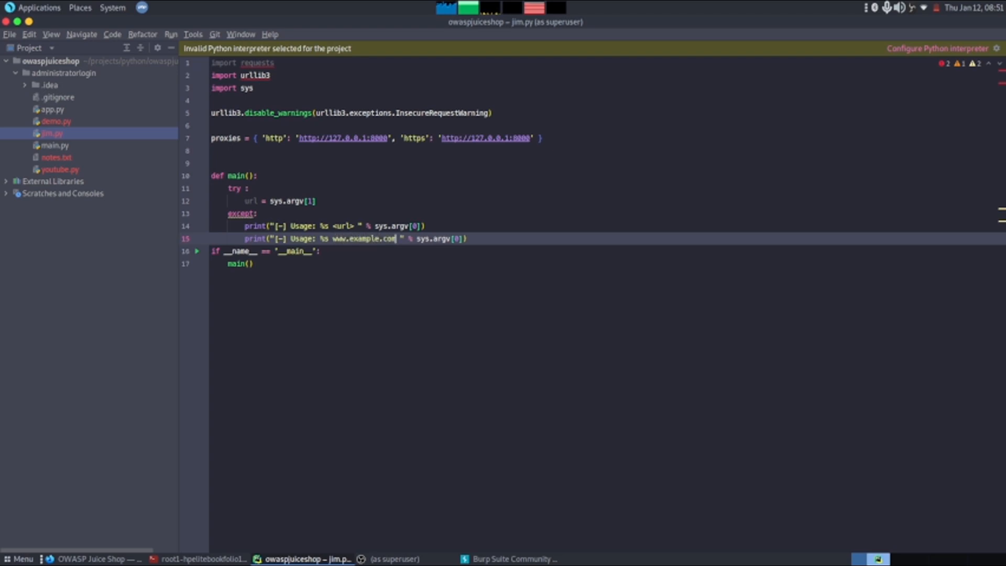
Step: Add exit(0) after the usage messages and leave a blank line below it
key(End)
key(Return)
text(exit)
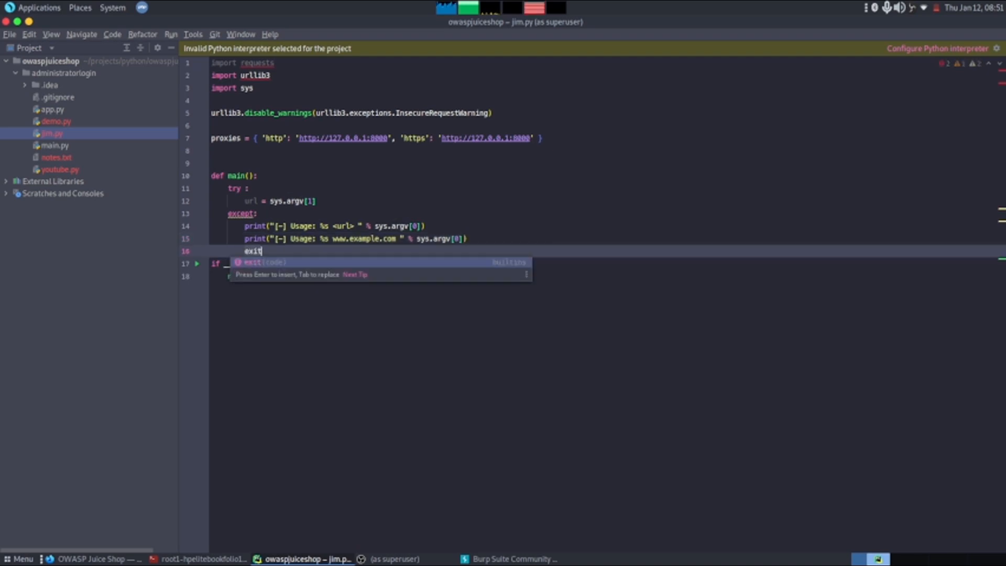
text((0)
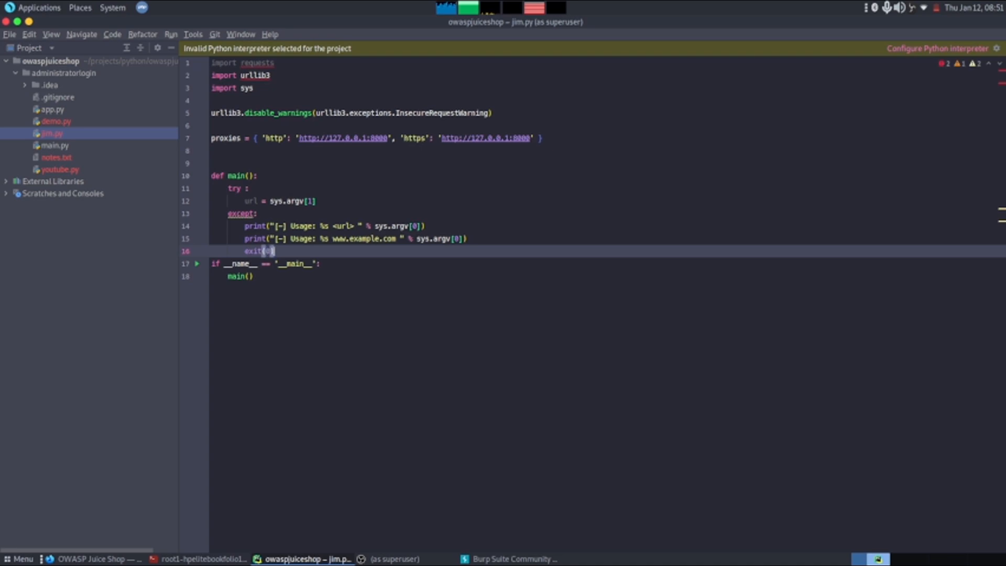
key(End)
key(Return)
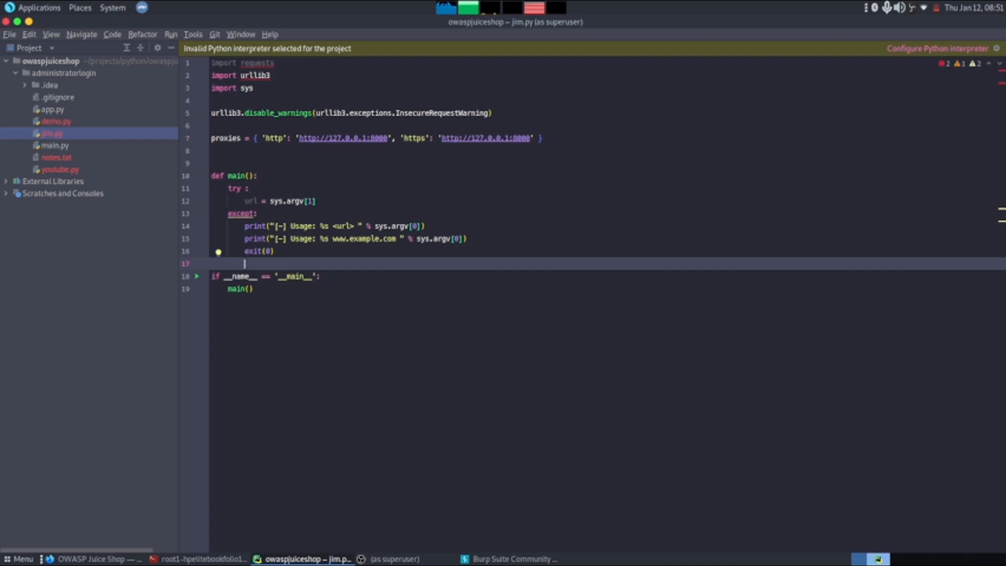
Step: In the terminal, cd into the administratorlogin project folder and list its files
click(196, 559)
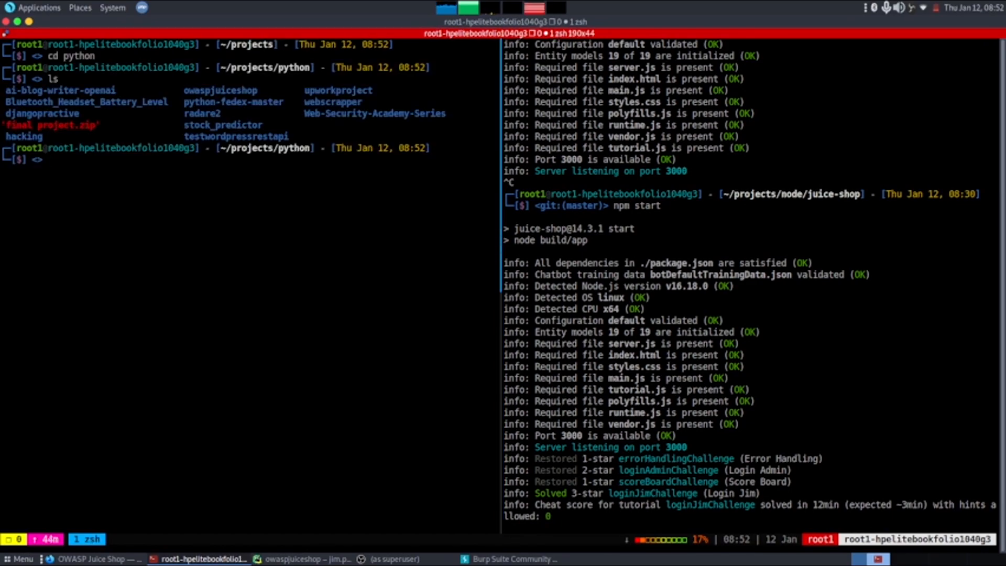
text(hacking/)
key(Return)
key(ctrl+l)
text(l)
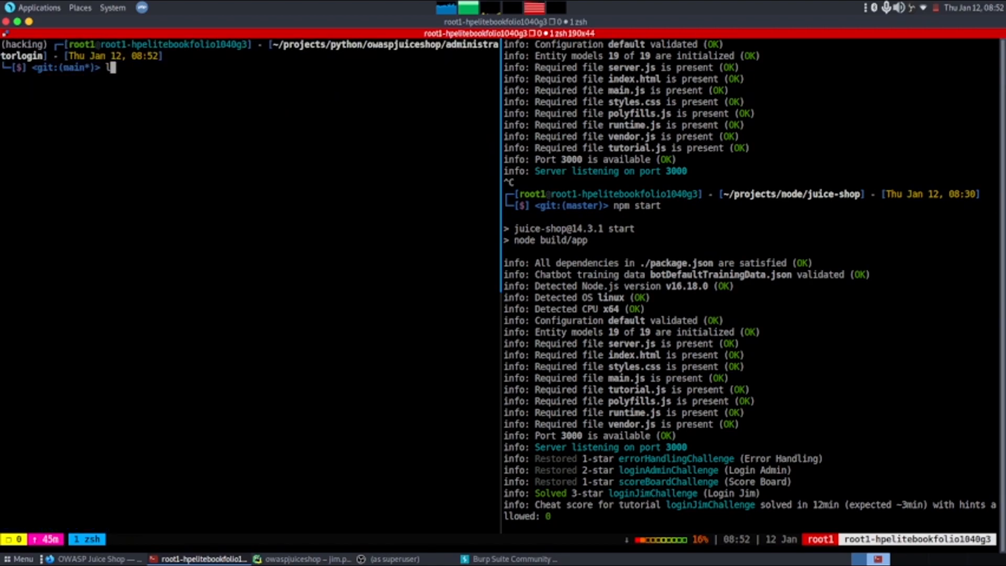
text(s)
key(Return)
text(python )
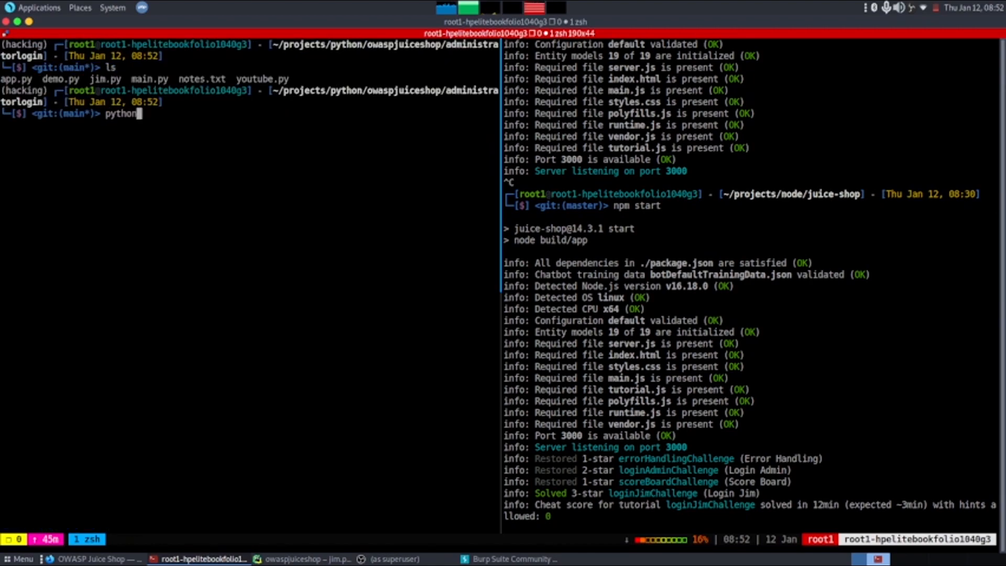
text(k)
Step: Run python jim.py with no argument and highlight the printed usage lines
key(BackSpace)
text(jim.py)
key(Return)
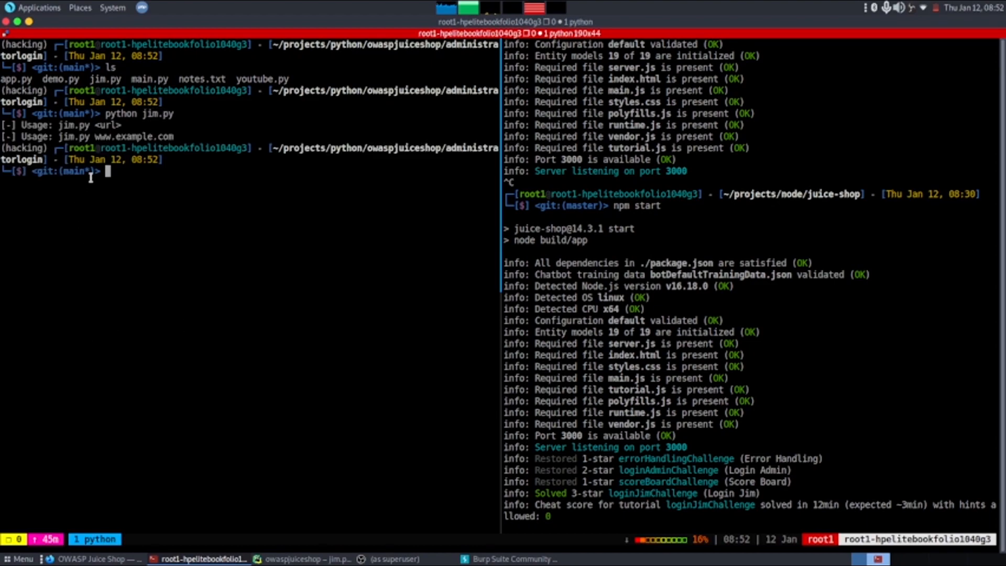
drag(175, 137, 4, 125)
click(126, 124)
mouse_move(101, 559)
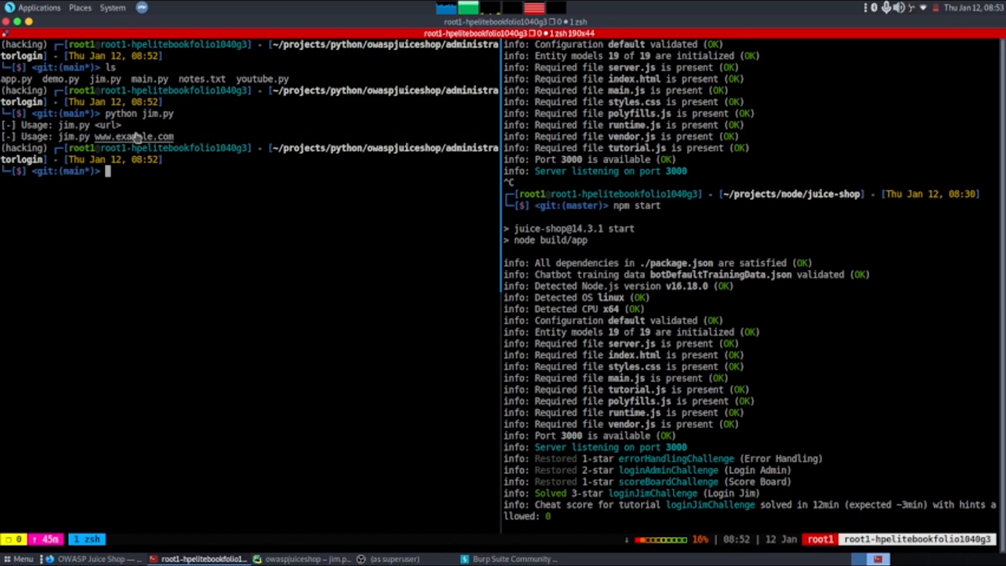
click(132, 516)
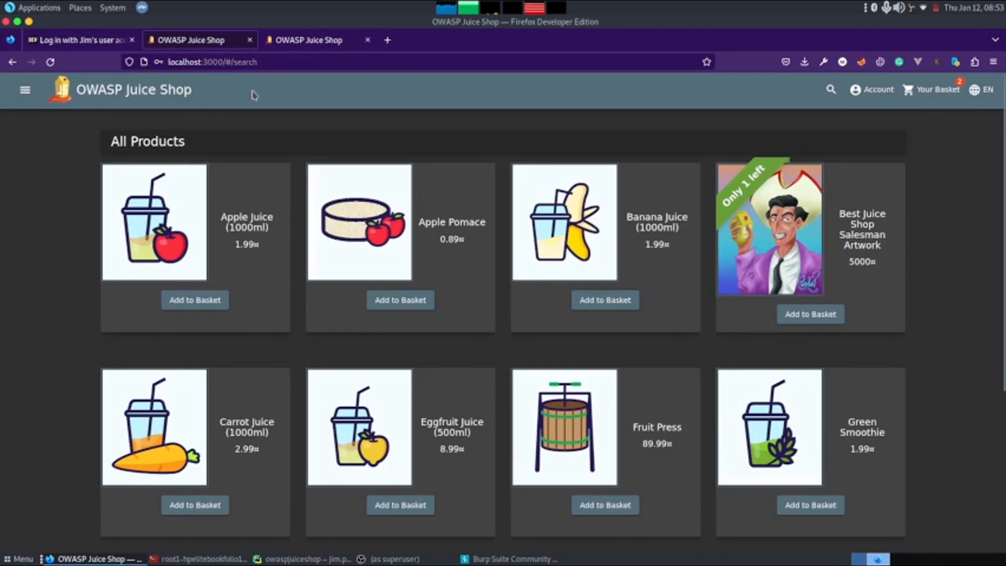
click(222, 63)
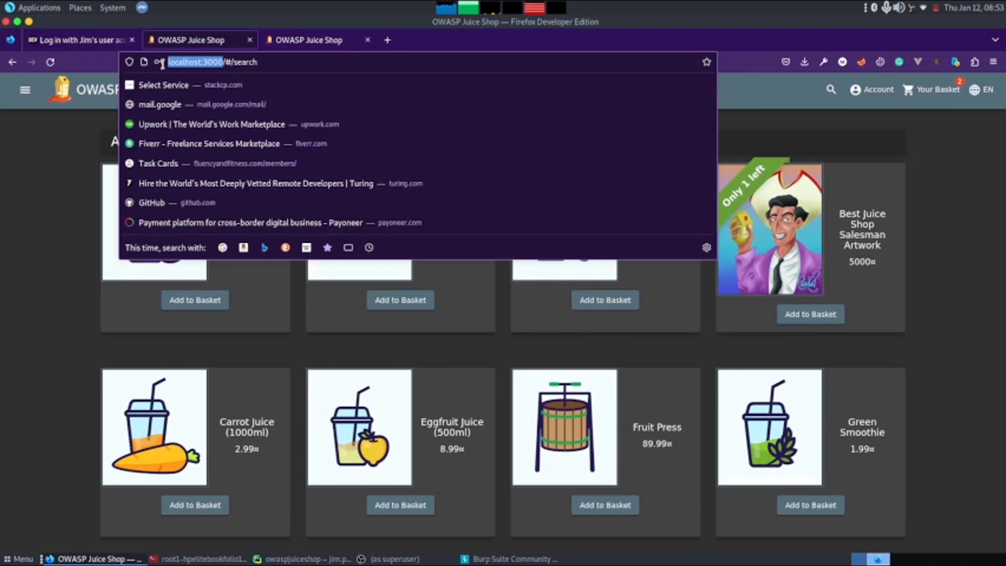
key(ctrl+c)
click(201, 558)
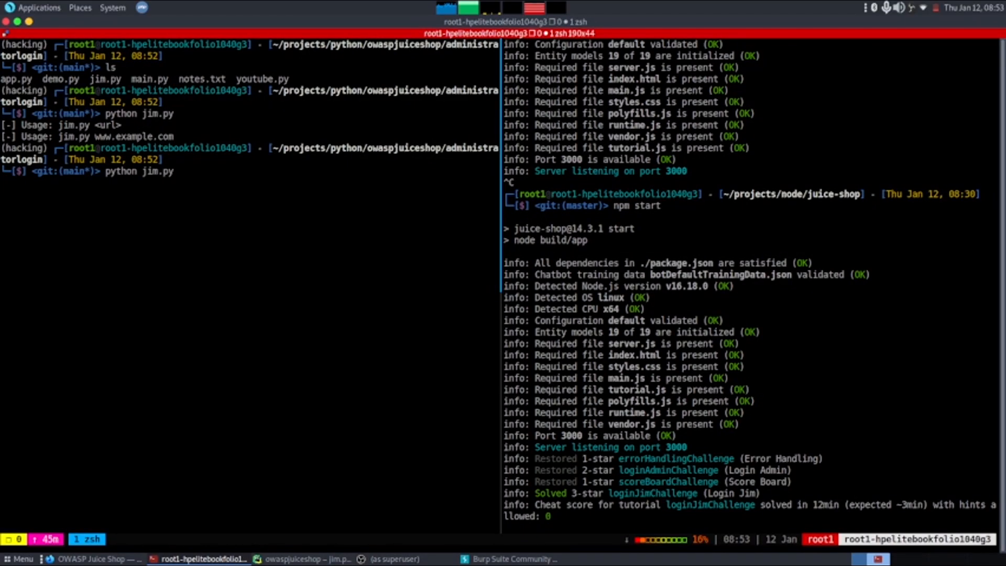
key(ctrl+shift+v)
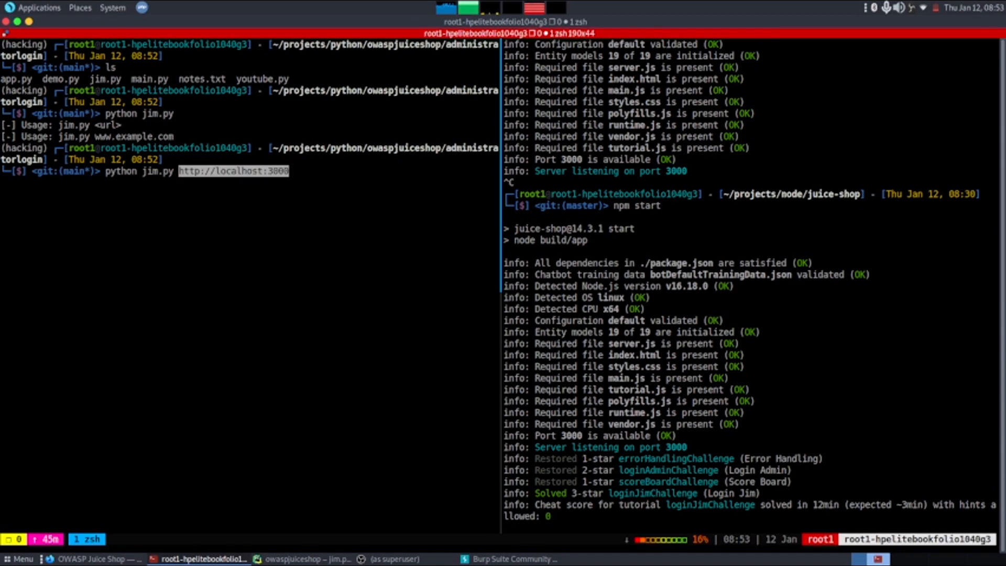
key(Return)
click(94, 558)
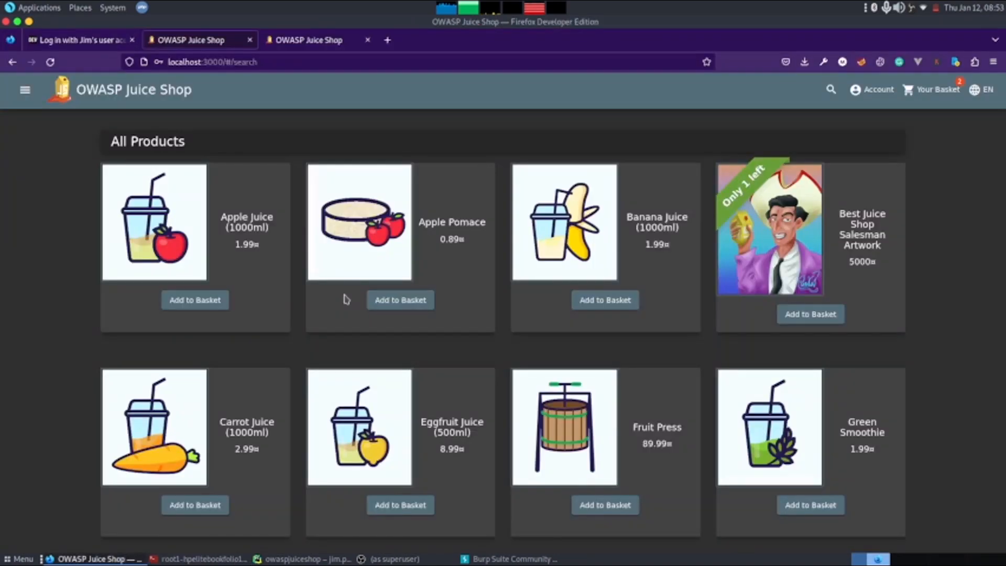
key(alt+Tab)
double_click(250, 201)
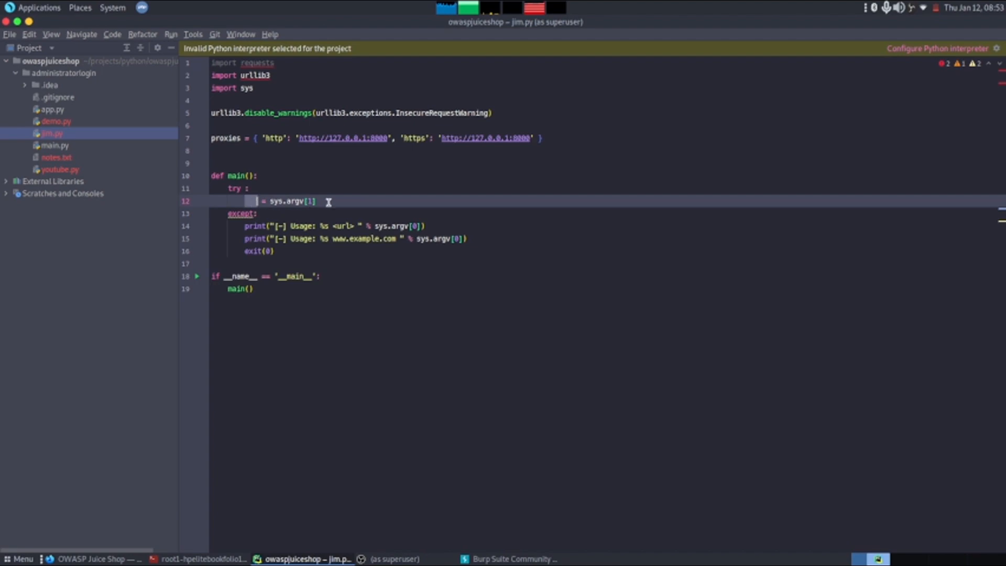
click(330, 201)
key(Return)
text(pri)
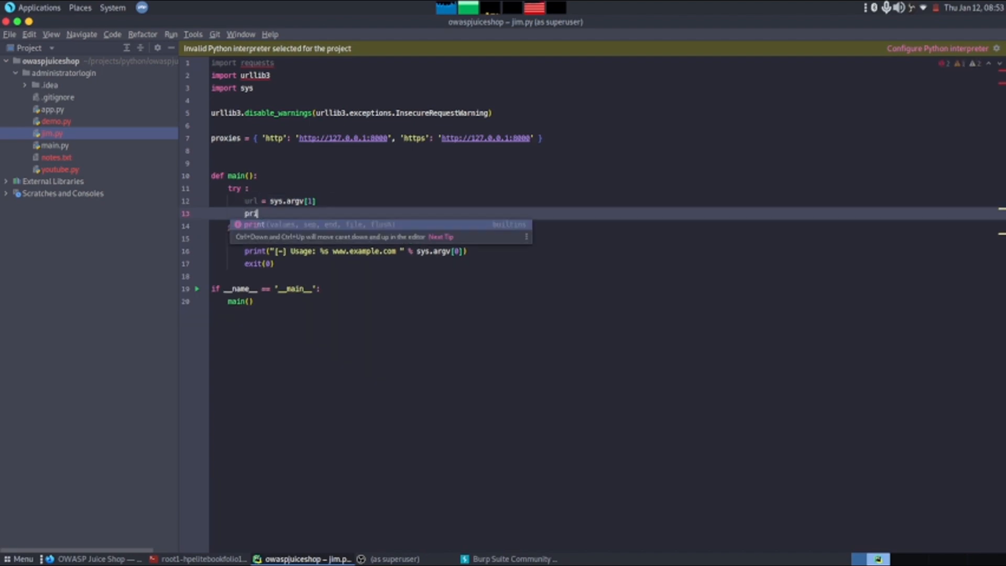
text(nt(url)
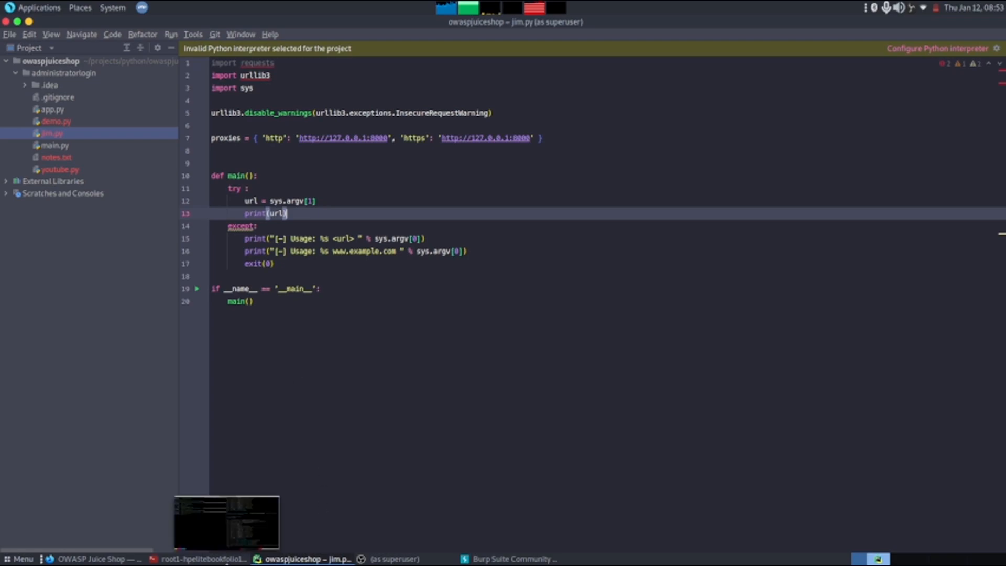
click(200, 557)
key(Up)
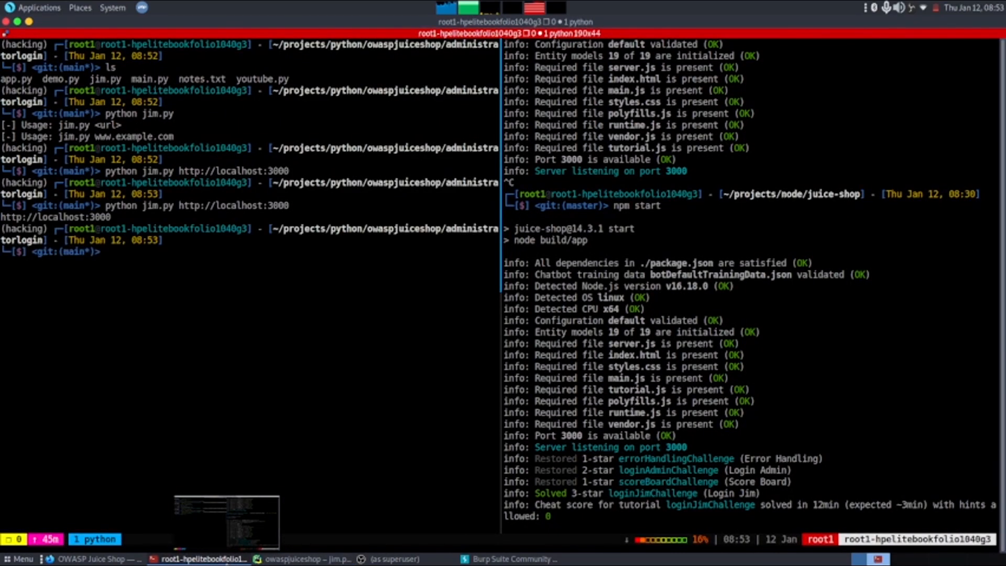
Step: Return to Juice Shop and go to Account > Login
drag(118, 217, 2, 217)
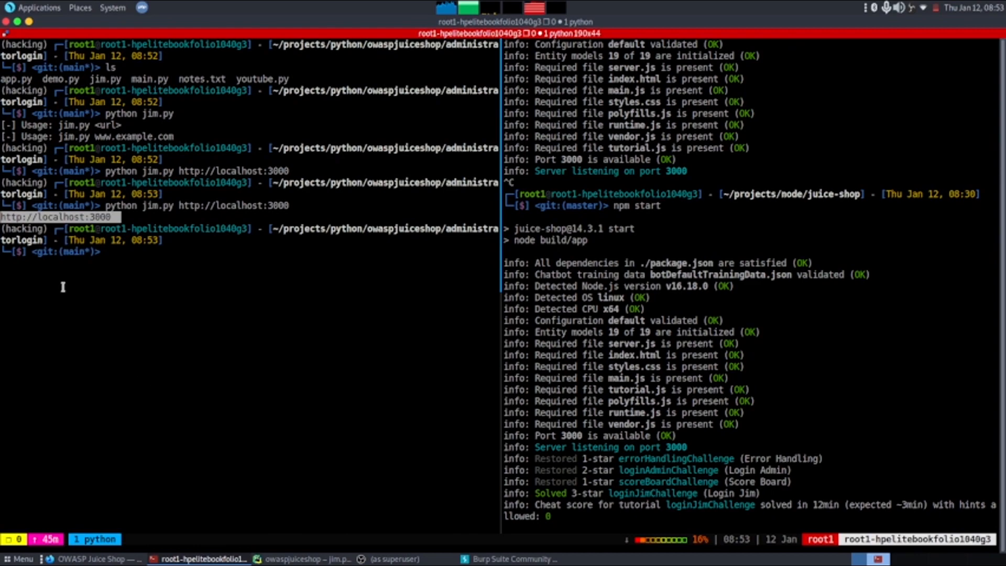
click(94, 558)
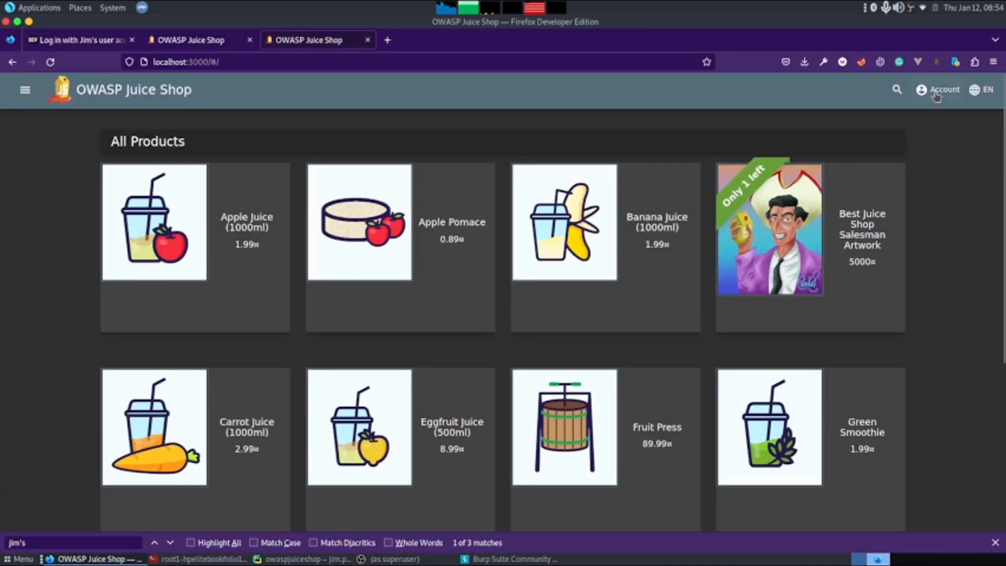
click(939, 89)
click(946, 118)
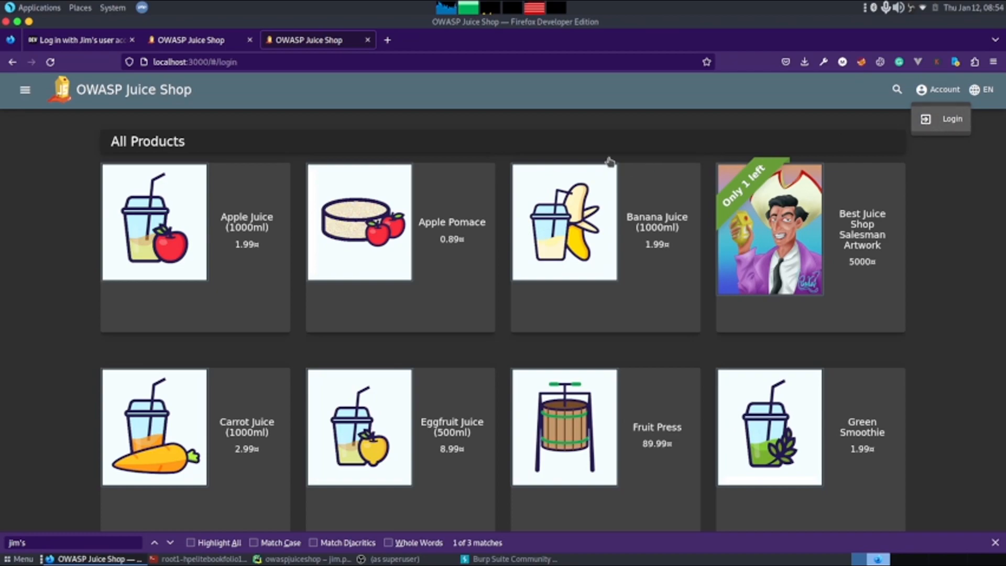
click(442, 182)
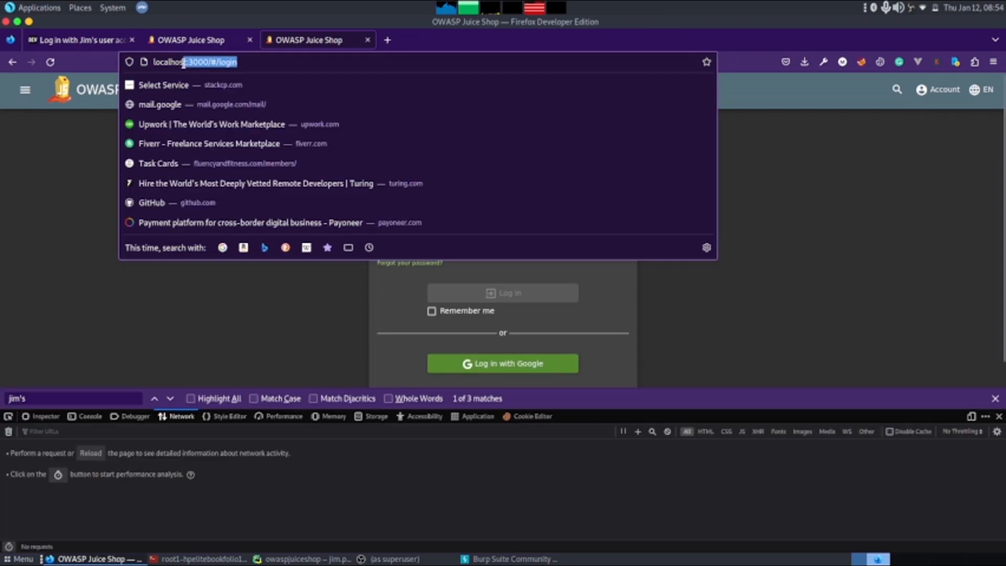
click(473, 184)
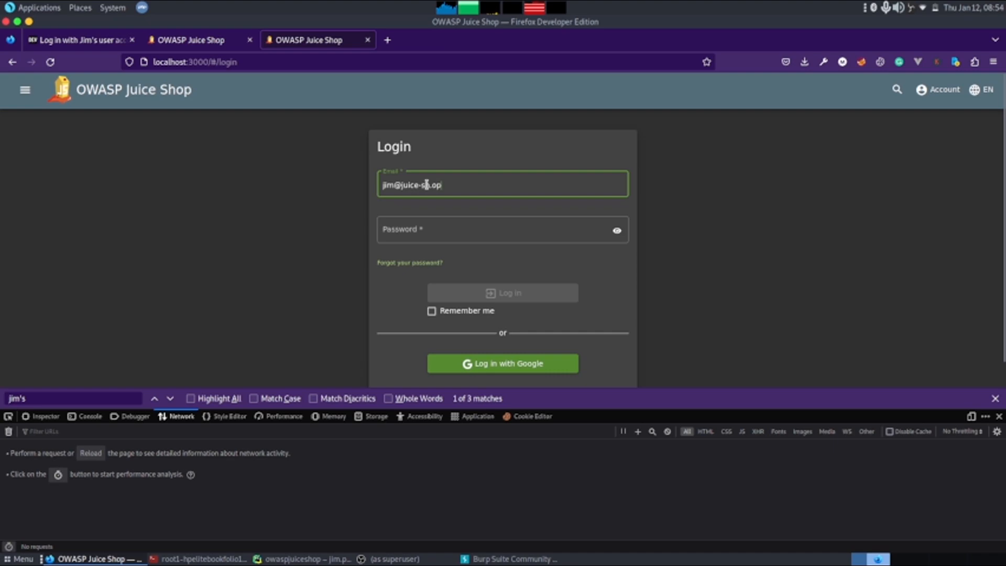
drag(472, 184, 374, 185)
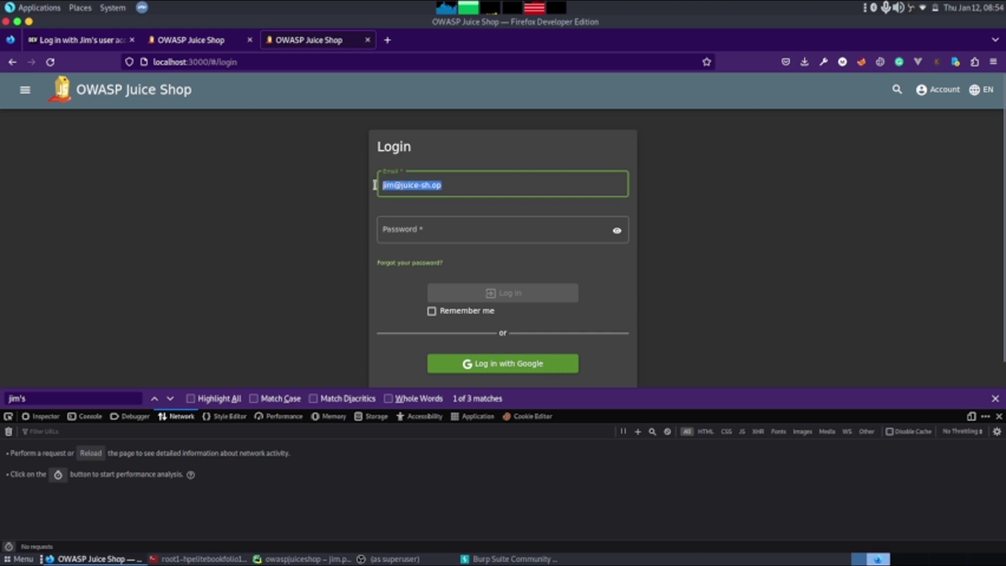
click(467, 186)
text('--)
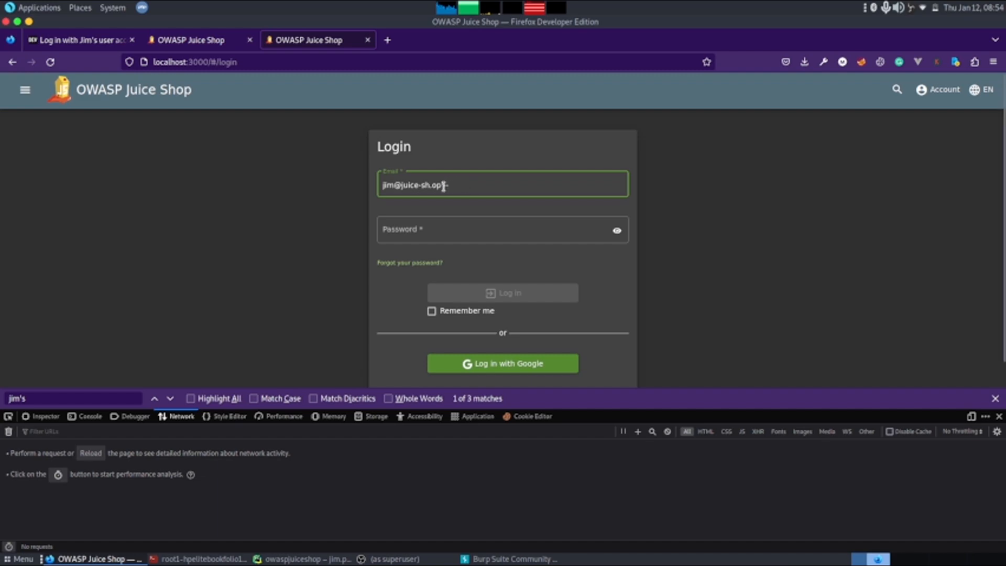
drag(449, 184, 443, 185)
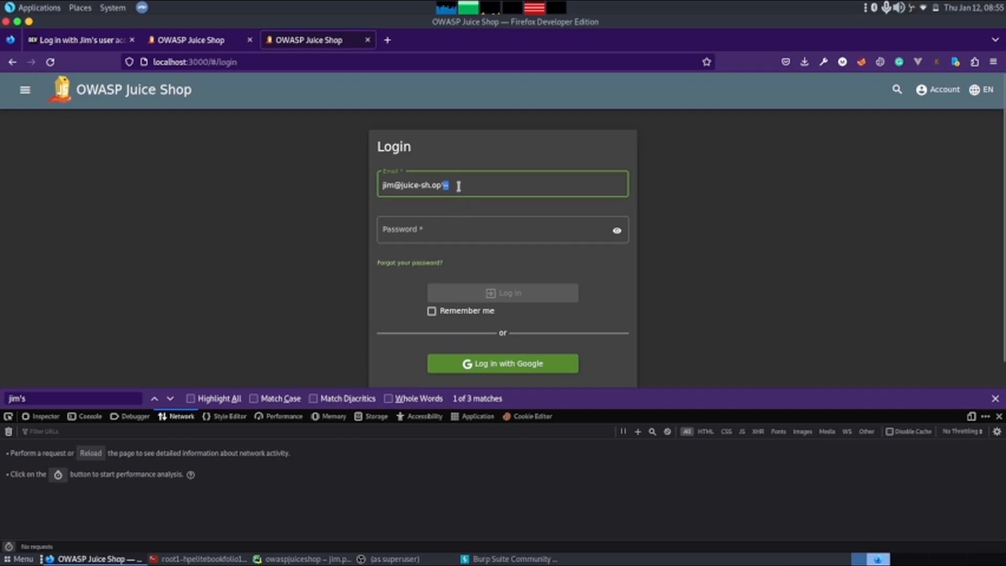
drag(463, 187, 369, 184)
click(307, 559)
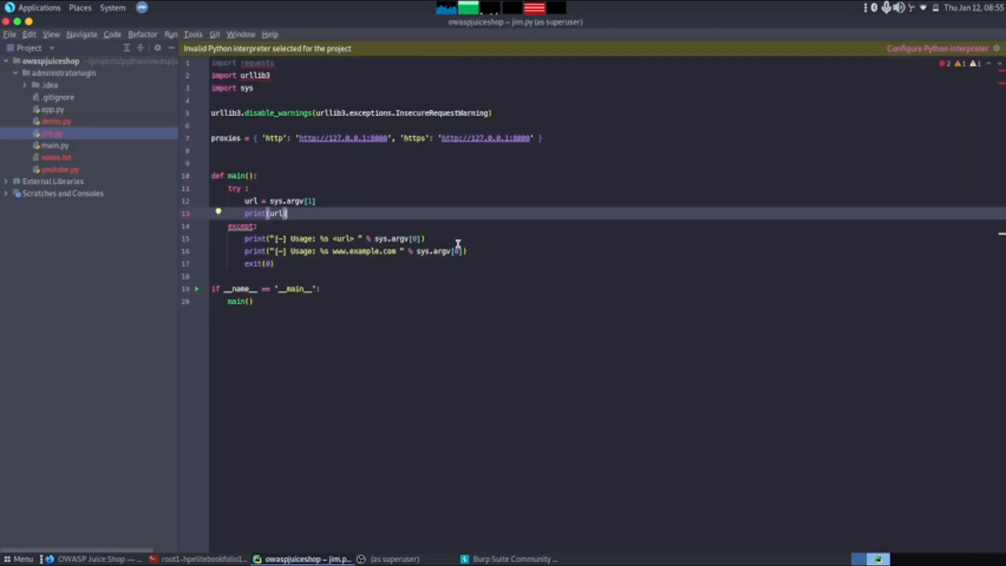
click(212, 162)
text(//)
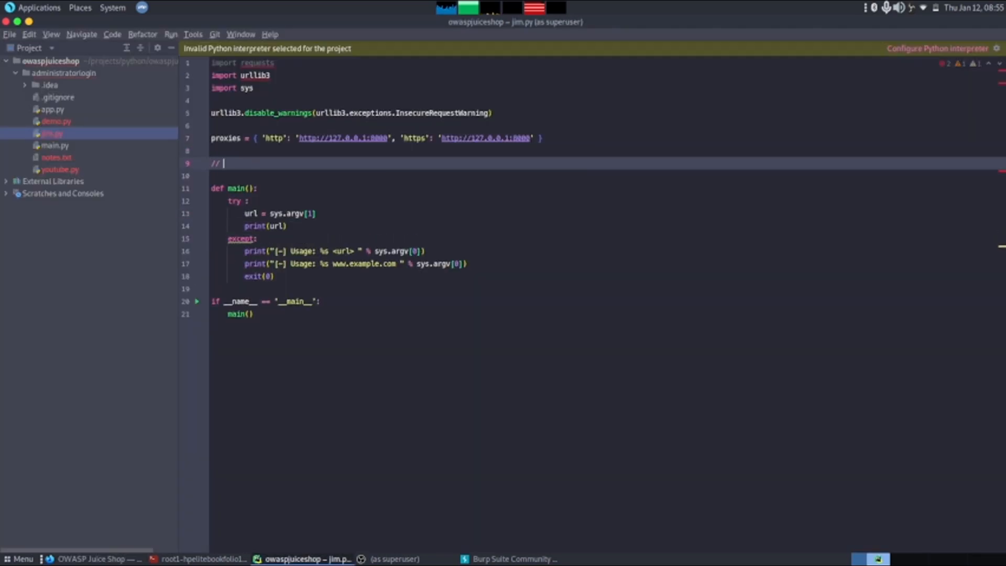
key(BackSpace)
key(BackSpace)
key(BackSpace)
text(#)
text( sele)
text( w)
text(rom users)
text(wh)
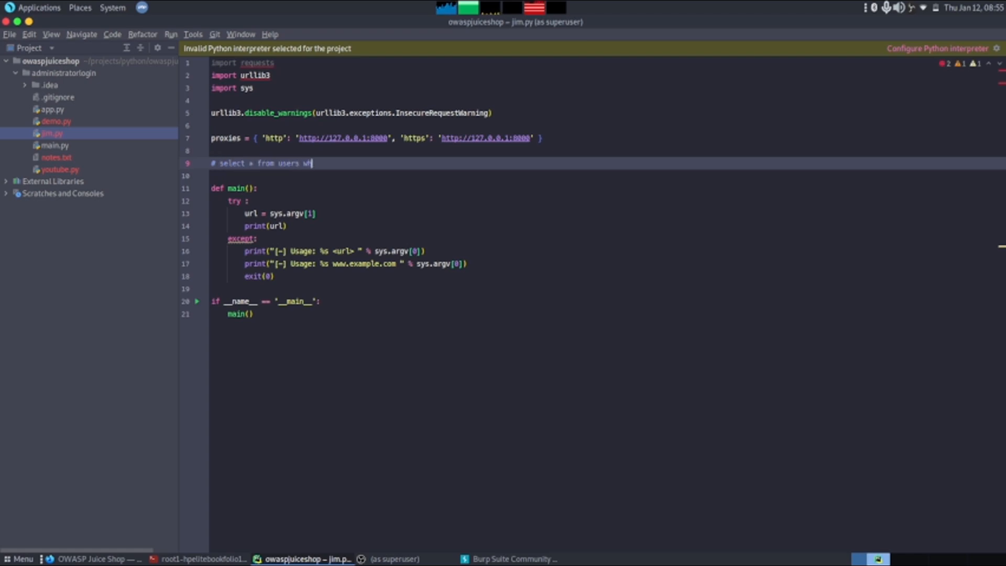
text(ere username = ')
text( and password = ')
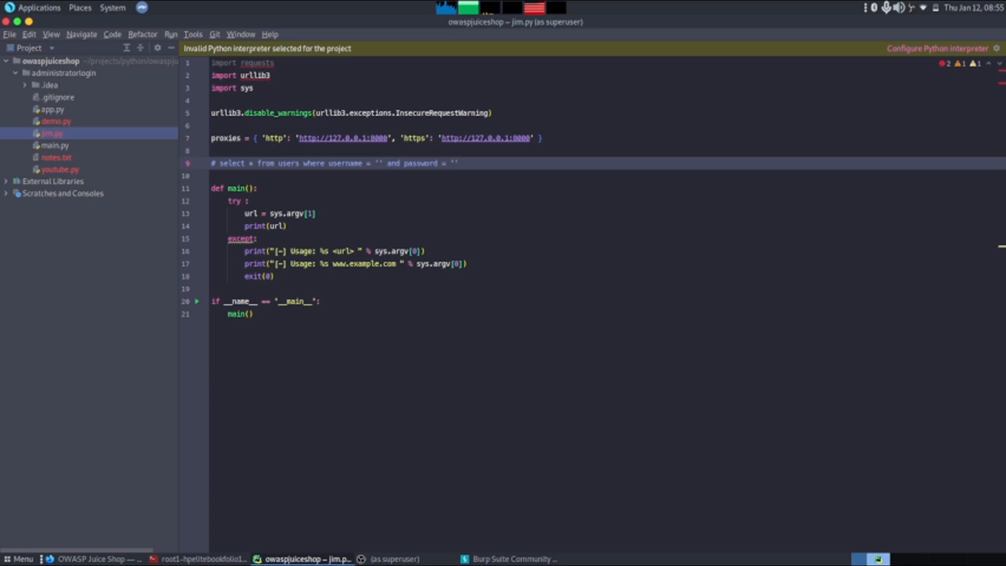
key(ctrl+v)
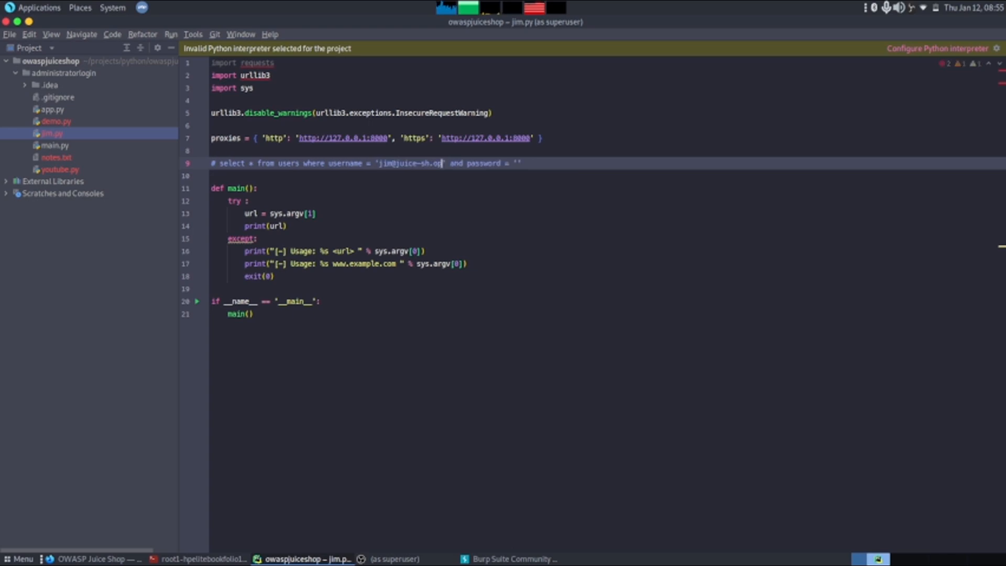
text(')
key(shift+ctrl+Left)
key(Right)
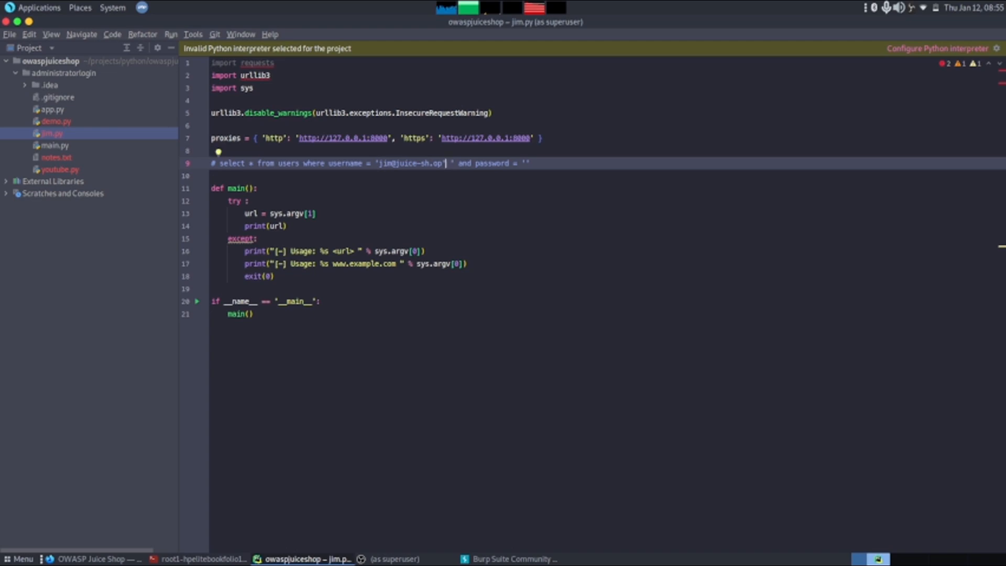
text(--)
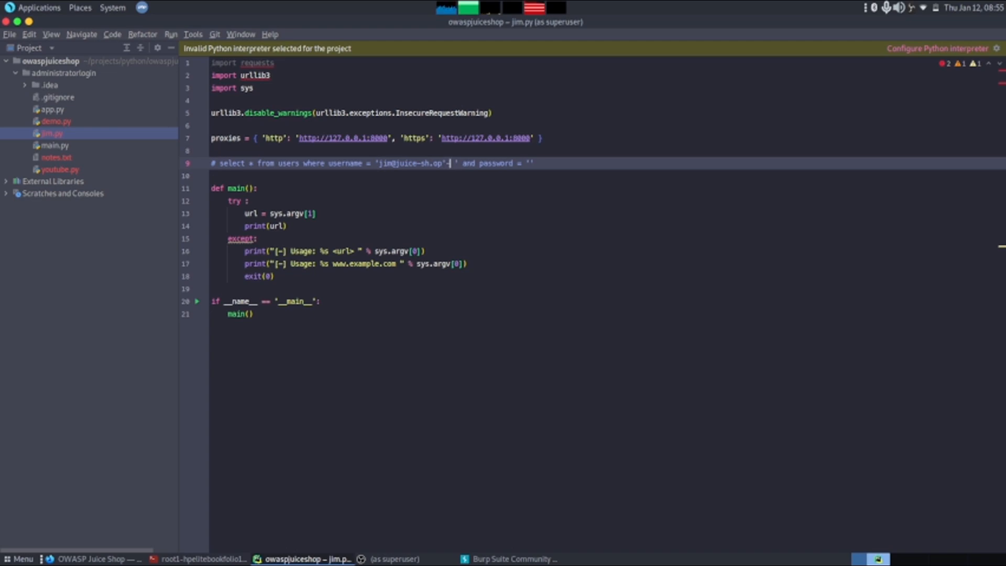
mouse_move(457, 162)
mouse_down()
mouse_move(492, 163)
mouse_move(209, 162)
mouse_up()
click(458, 163)
Step: Log in with the injected email and a password, then select the POST login request URL in the Network Headers
key(ctrl+c)
key(alt+Tab)
click(486, 185)
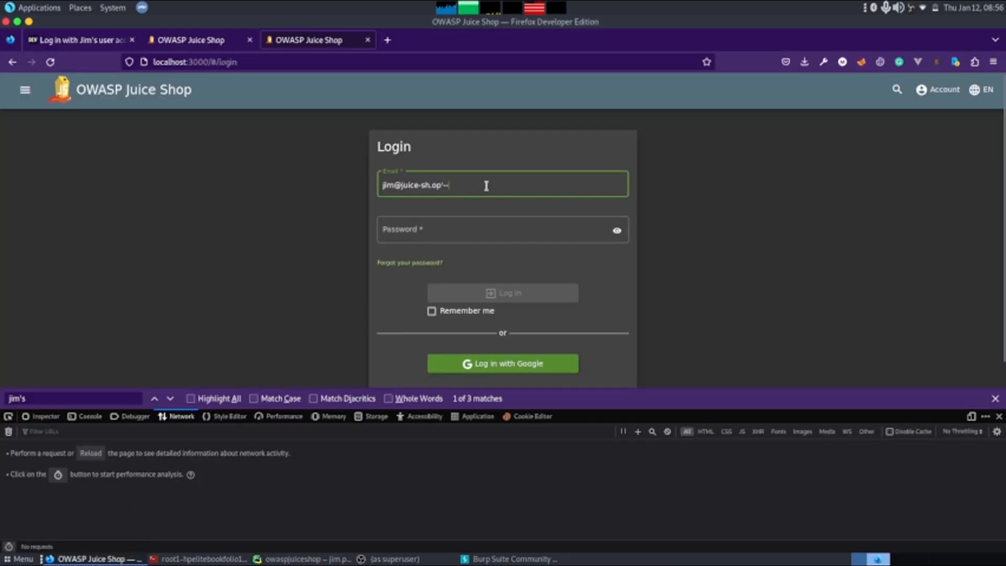
click(427, 229)
text(12345)
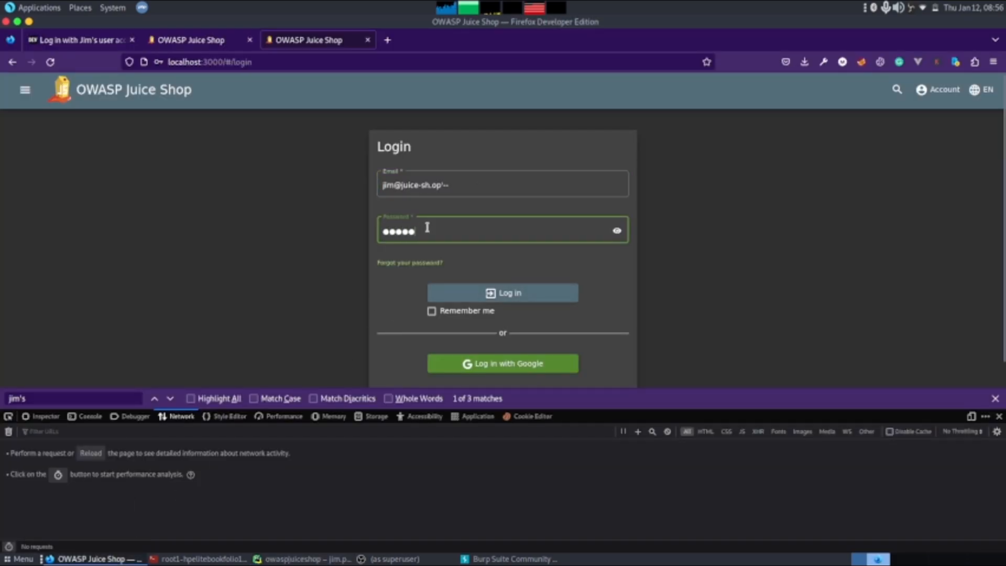
click(461, 293)
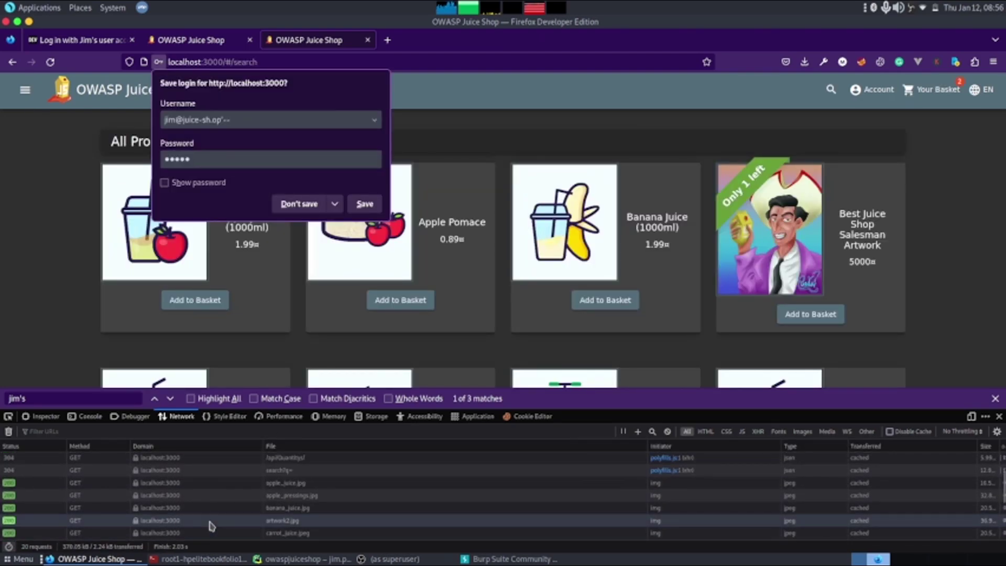
click(274, 483)
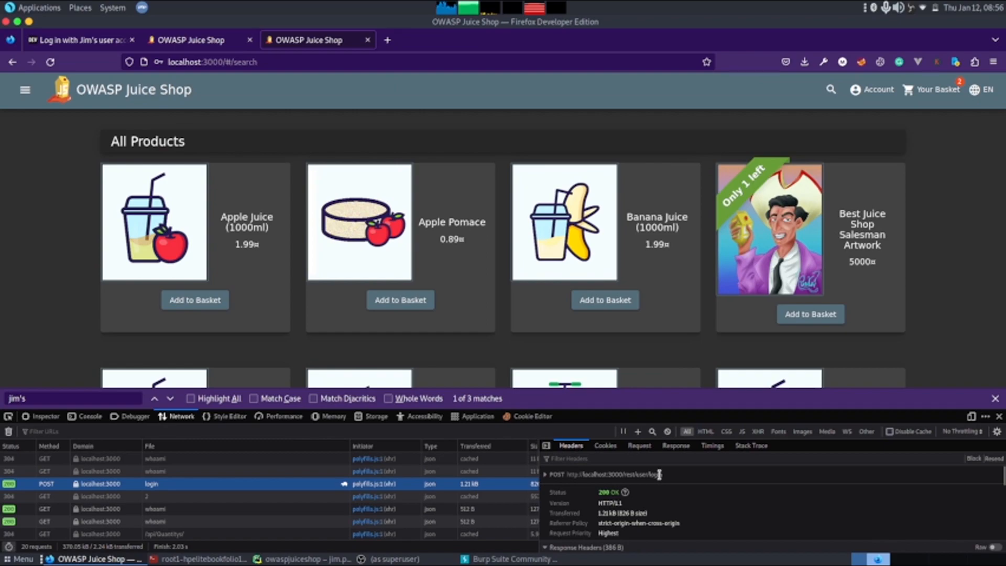
drag(660, 474, 568, 475)
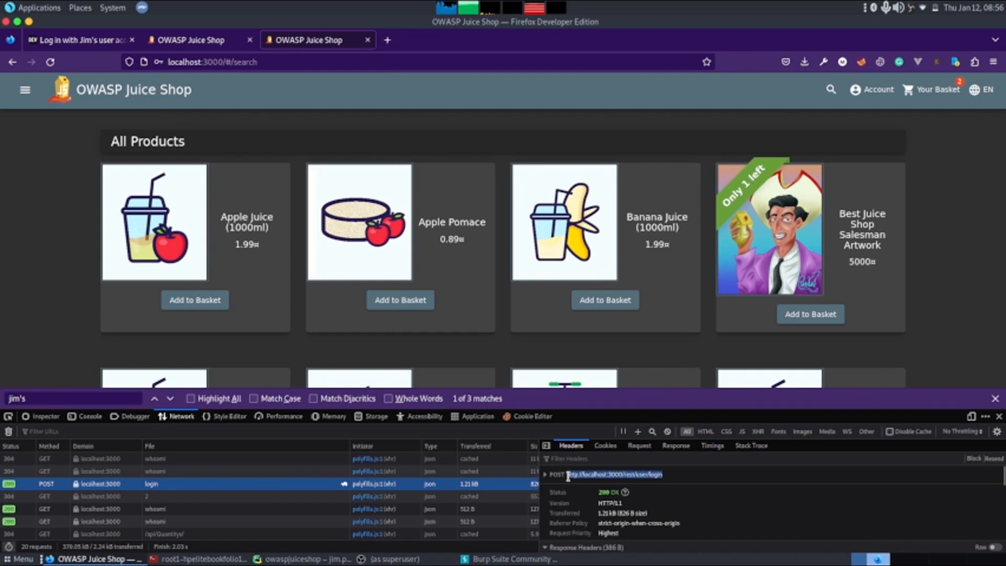
Step: Paste the login request URL as a comment below the query comment in jim.py
key(alt+Tab)
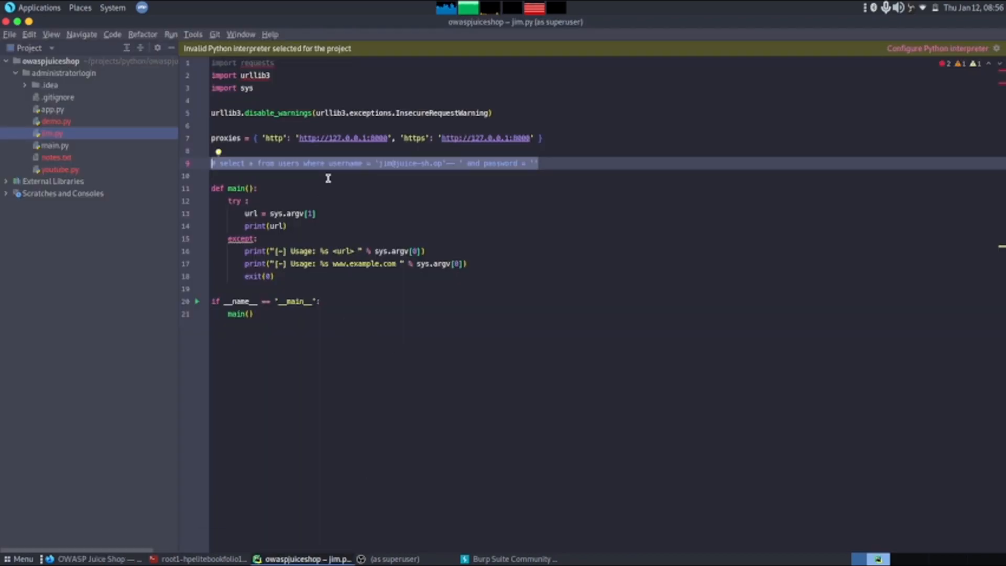
click(327, 180)
key(Return)
key(Return)
text(//)
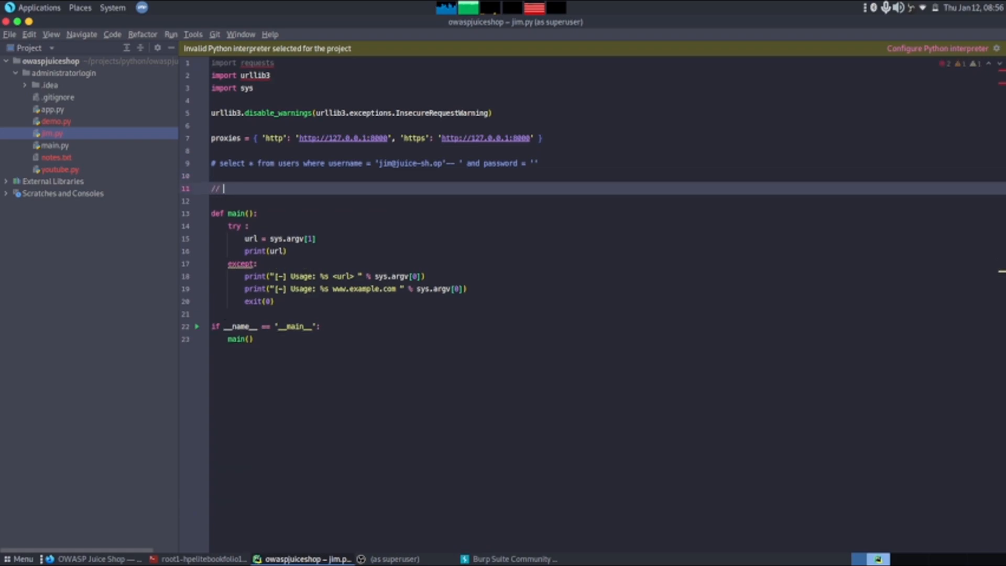
key(ctrl+v)
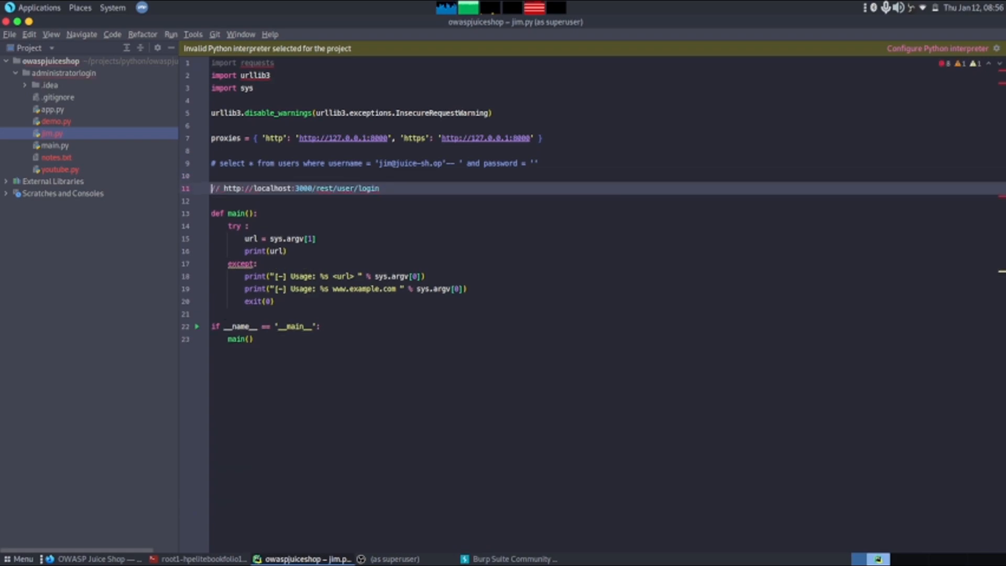
Step: Copy the JSON email/password payload from the request and paste it as commented lines under the URL
key(alt+Tab)
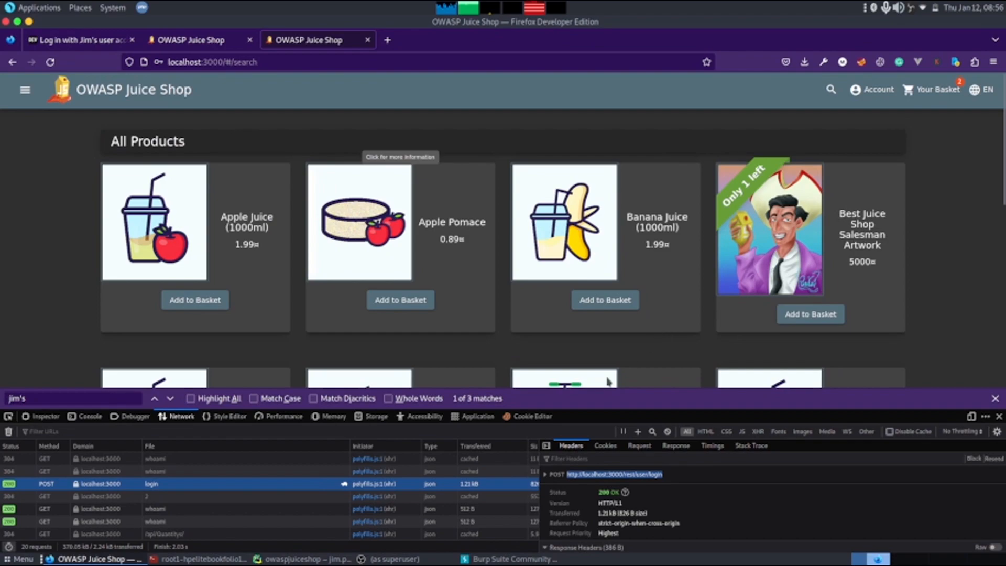
click(639, 446)
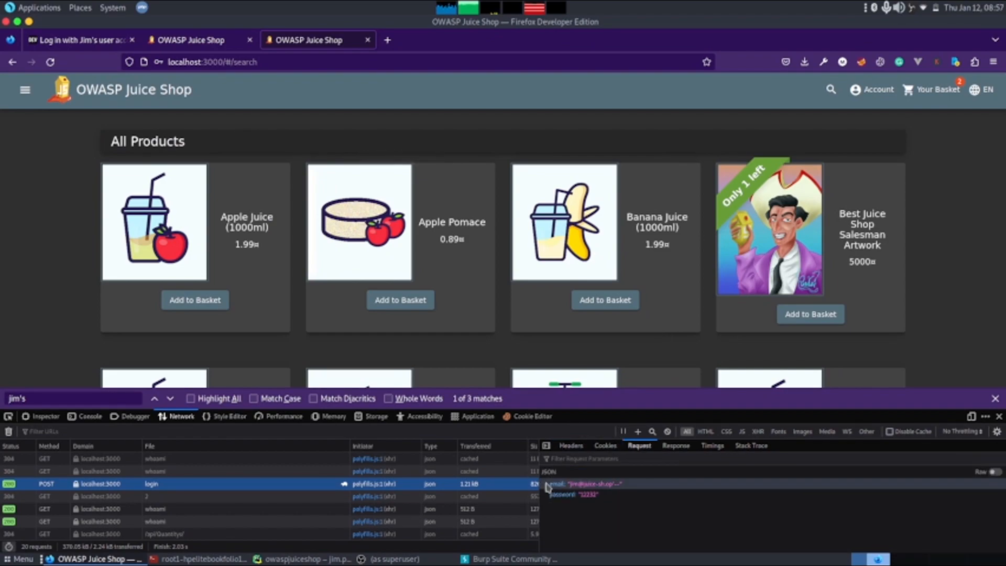
click(307, 559)
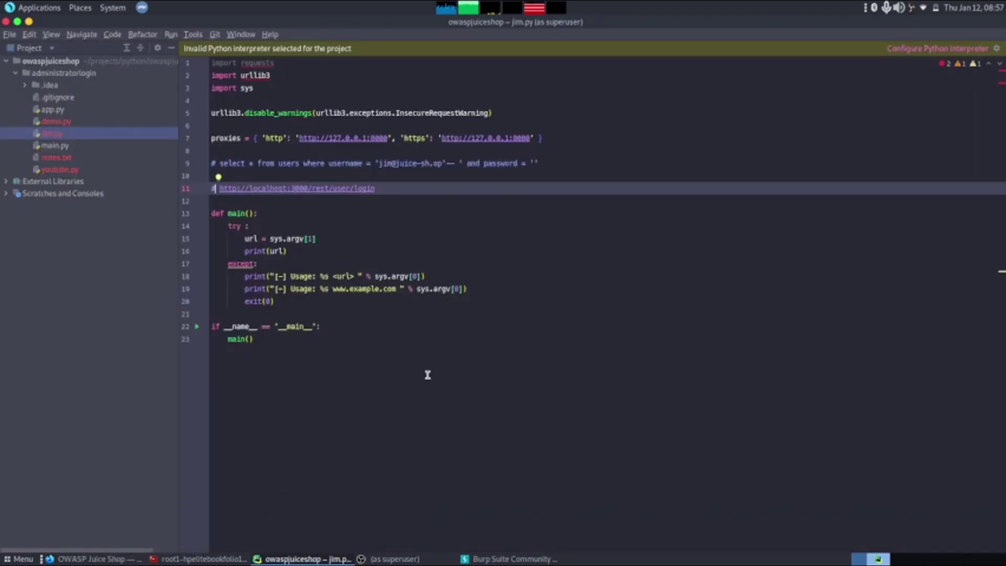
click(278, 201)
key(ctrl+v)
key(shift+Up)
key(shift+Up)
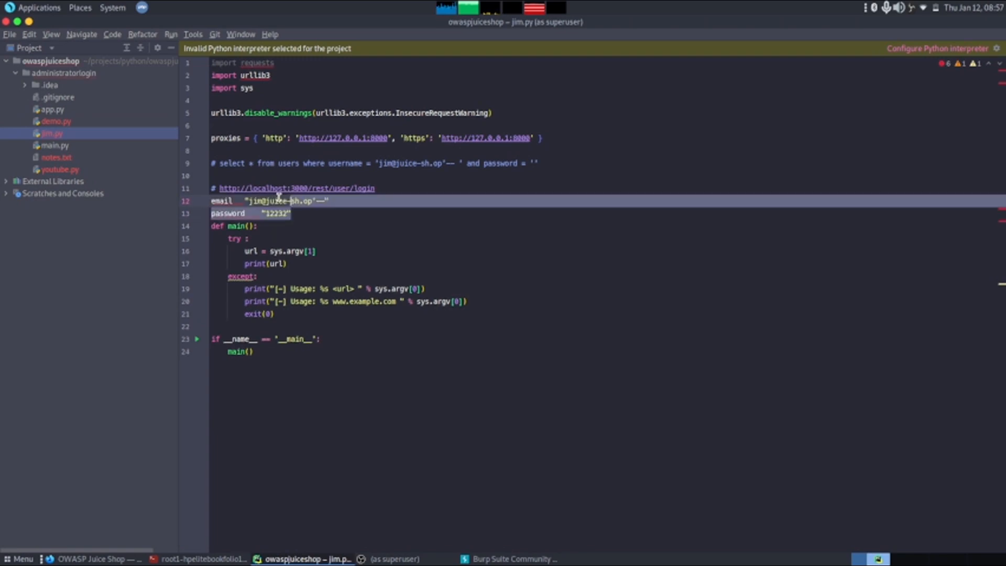
key(ctrl+slash)
click(299, 214)
key(Return)
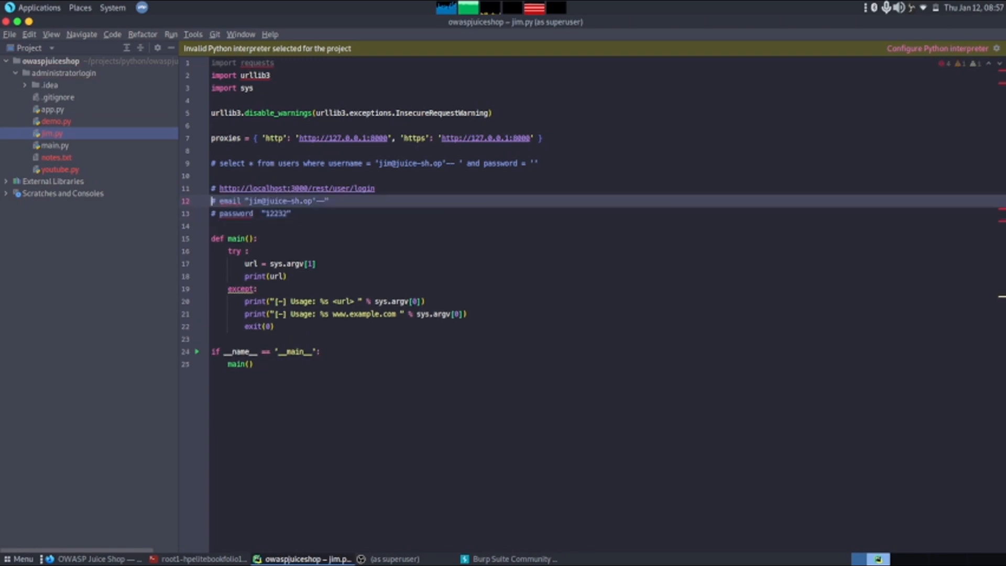
key(Up)
key(Up)
key(Up)
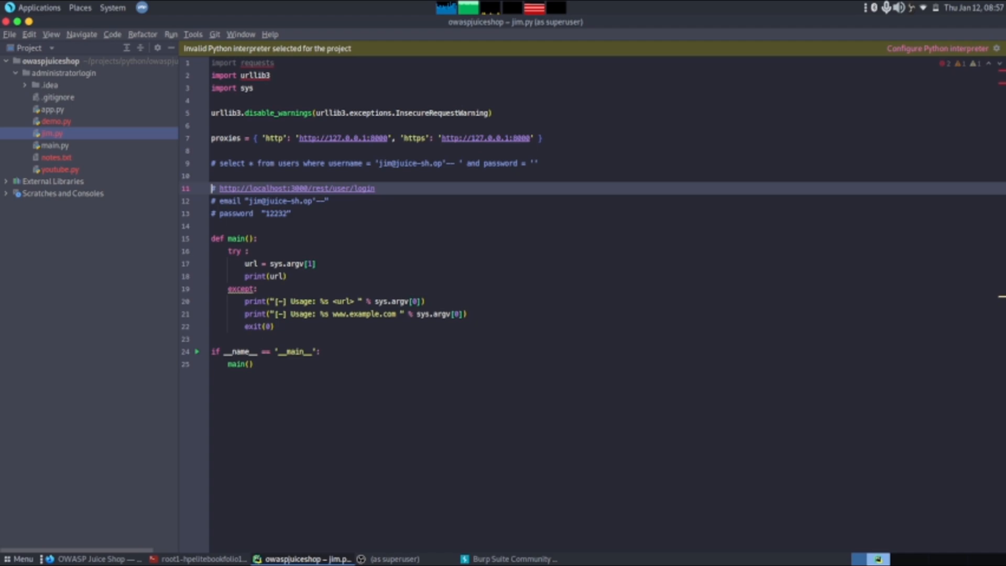
Step: Delete print(url) and start an if login_as_jim() check inside main
click(452, 276)
key(BackSpace)
key(BackSpace)
key(BackSpace)
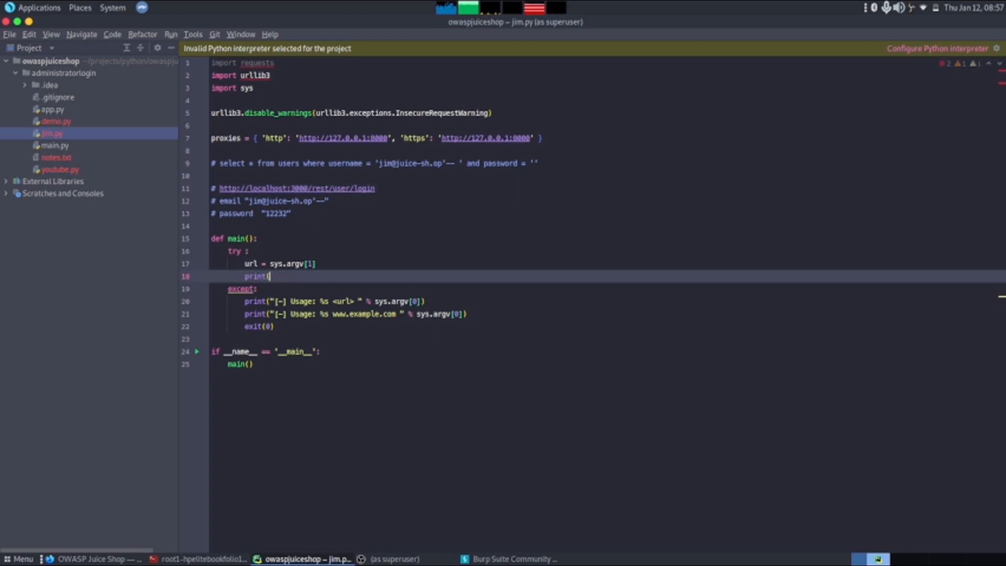
key(BackSpace)
key(BackSpace)
key(BackSpace)
key(BackSpace)
key(BackSpace)
key(BackSpace)
key(BackSpace)
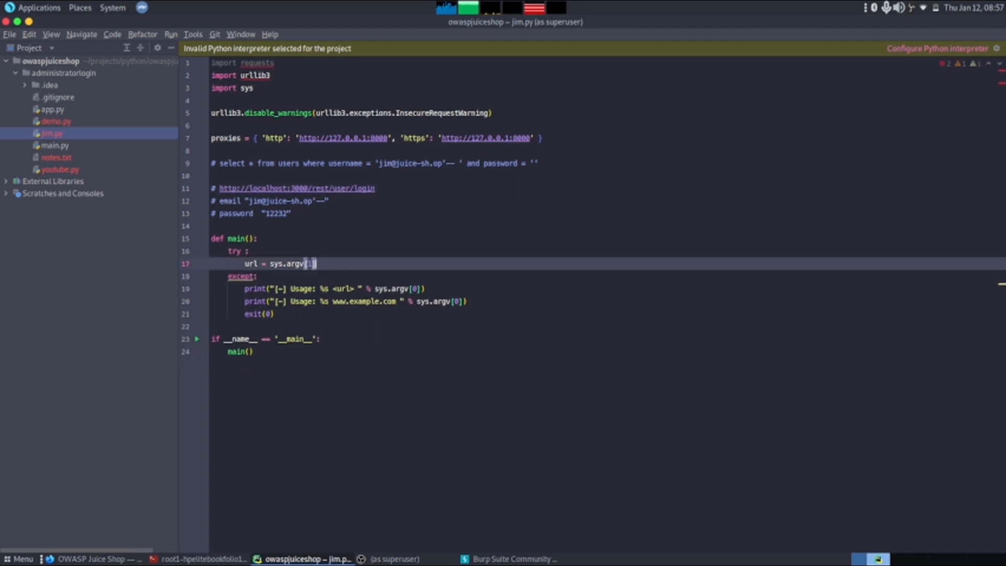
key(Down)
key(Down)
key(Down)
key(Down)
key(Down)
key(Tab)
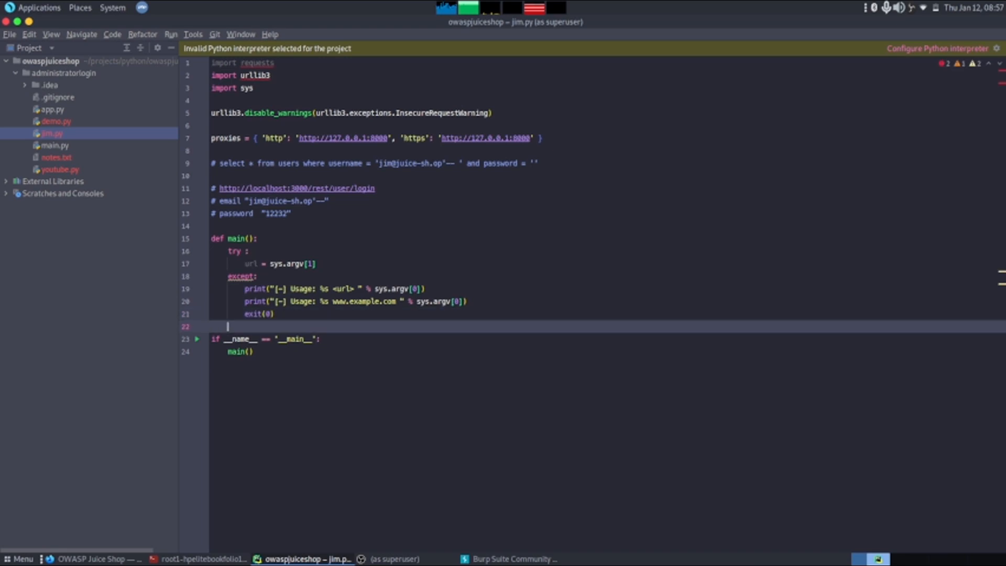
key(Return)
key(Return)
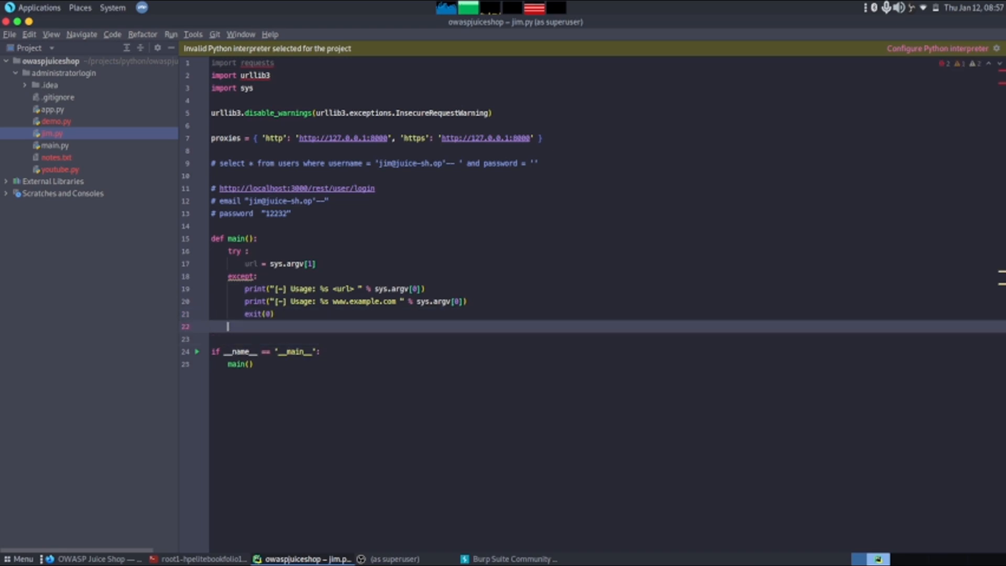
key(Up)
text(if)
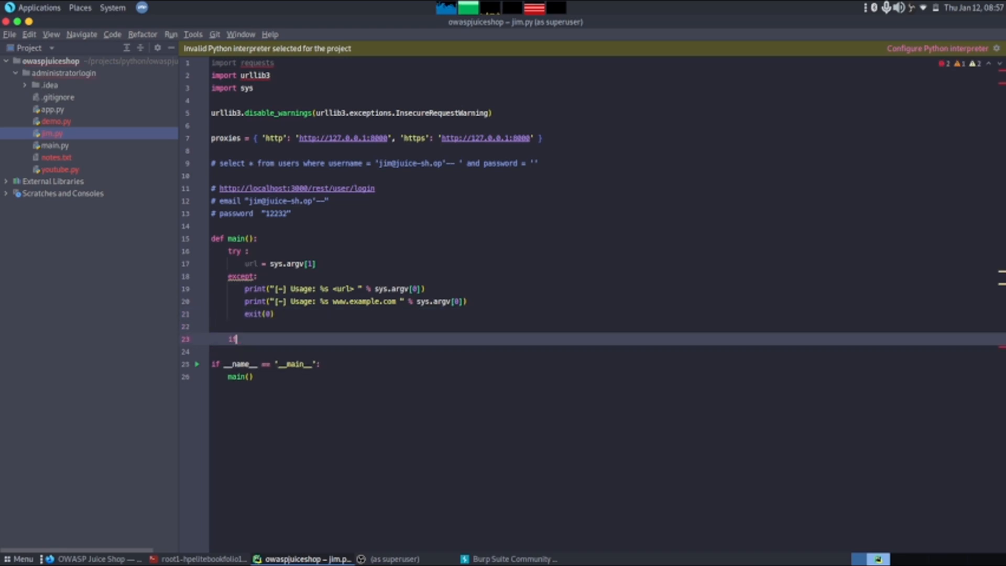
text( log)
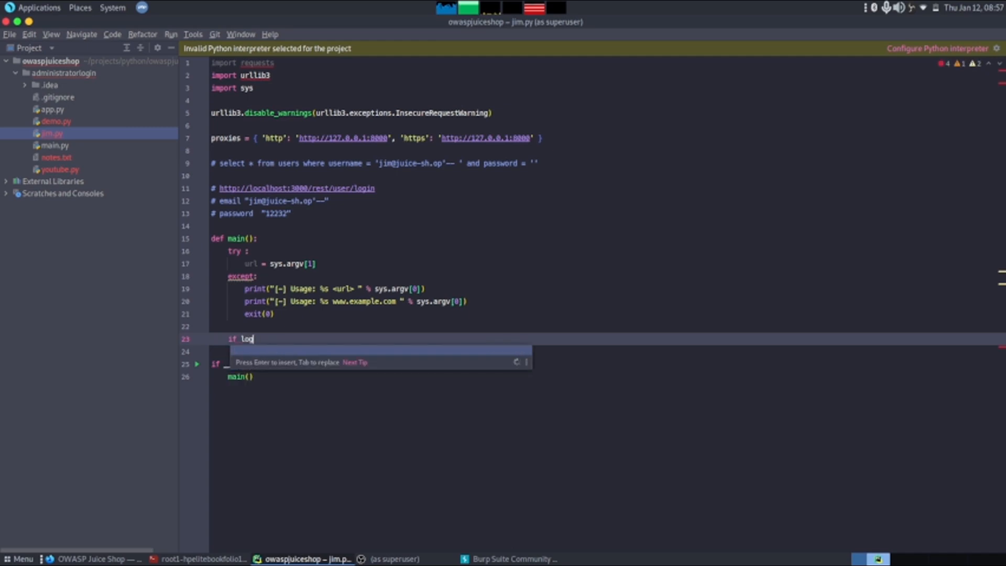
text(in_as_)
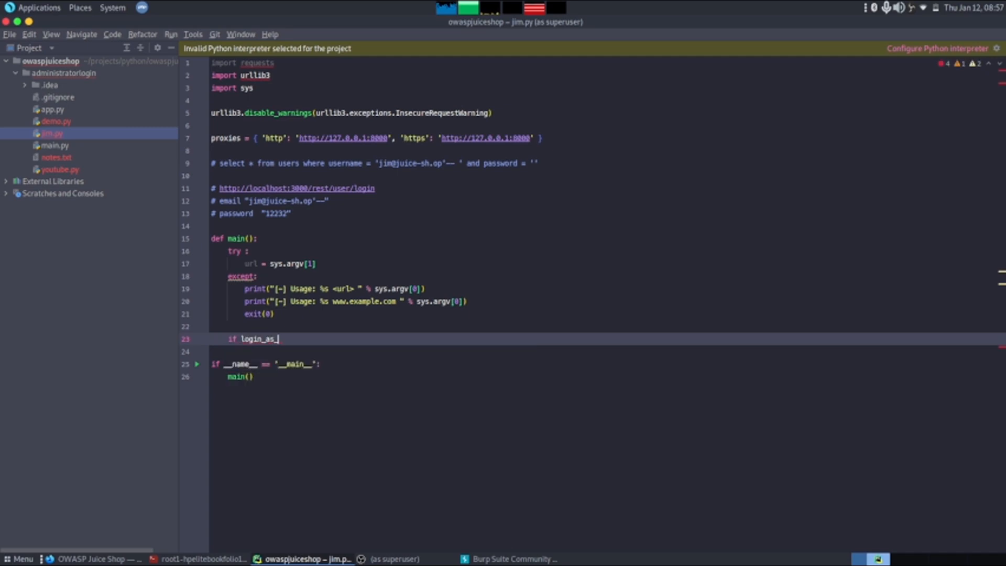
text(jim)
text(()
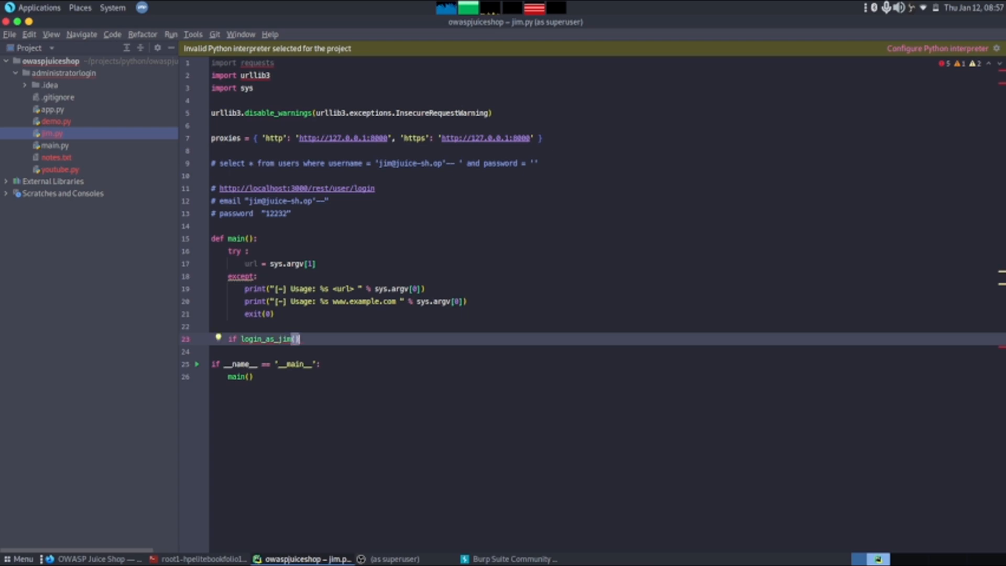
Step: Move login_as_jim() above main and turn it into def login_as_jim(): with a body line
key(Home)
key(Delete)
key(Delete)
key(Delete)
key(End)
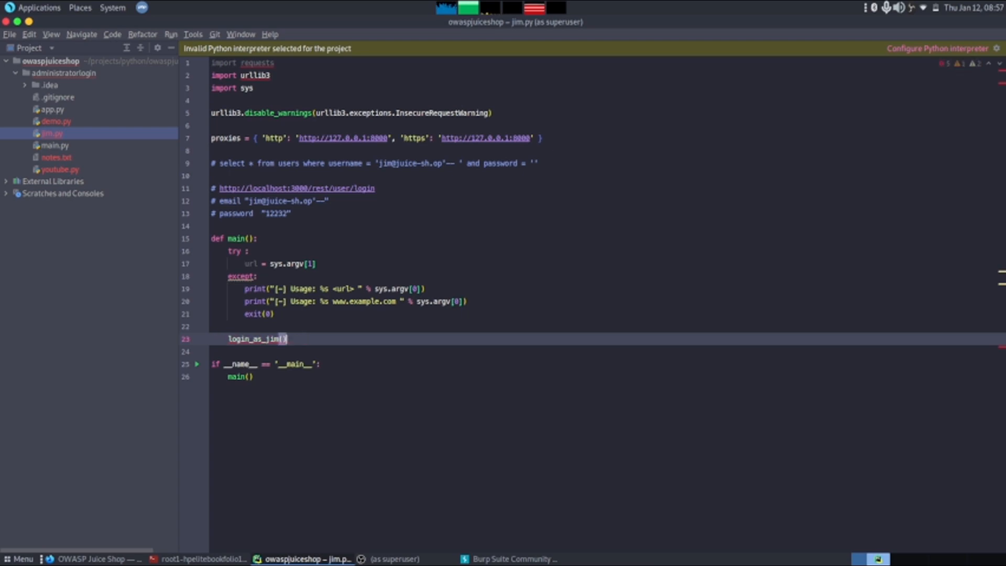
key(shift+Home)
key(ctrl+c)
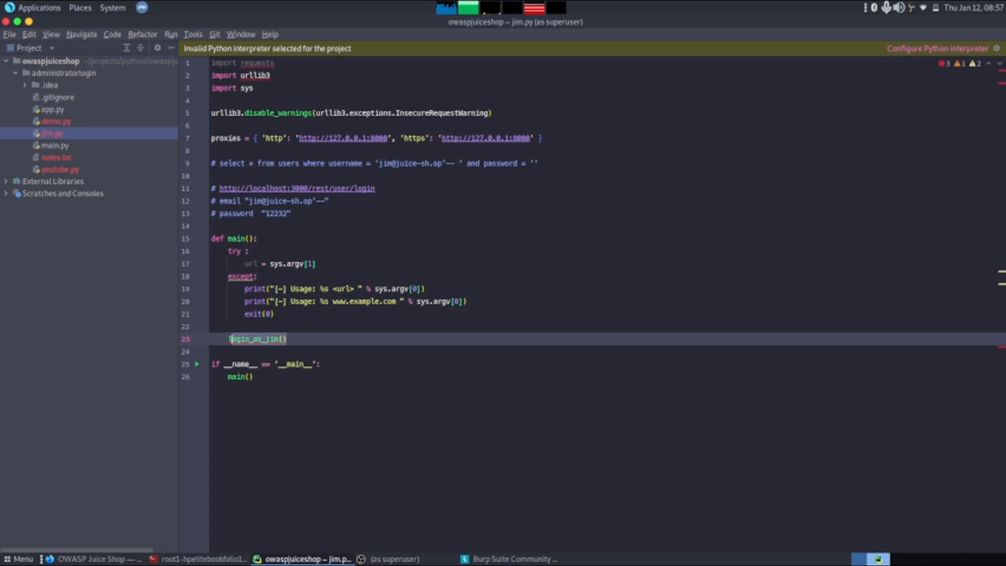
click(393, 226)
key(Return)
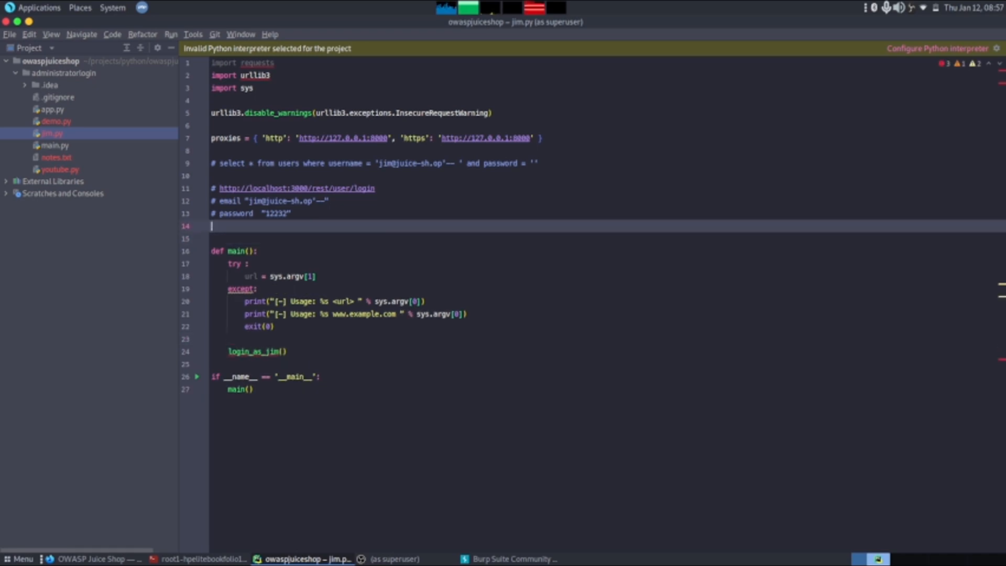
key(Return)
key(Up)
key(ctrl+v)
key(Home)
text(def)
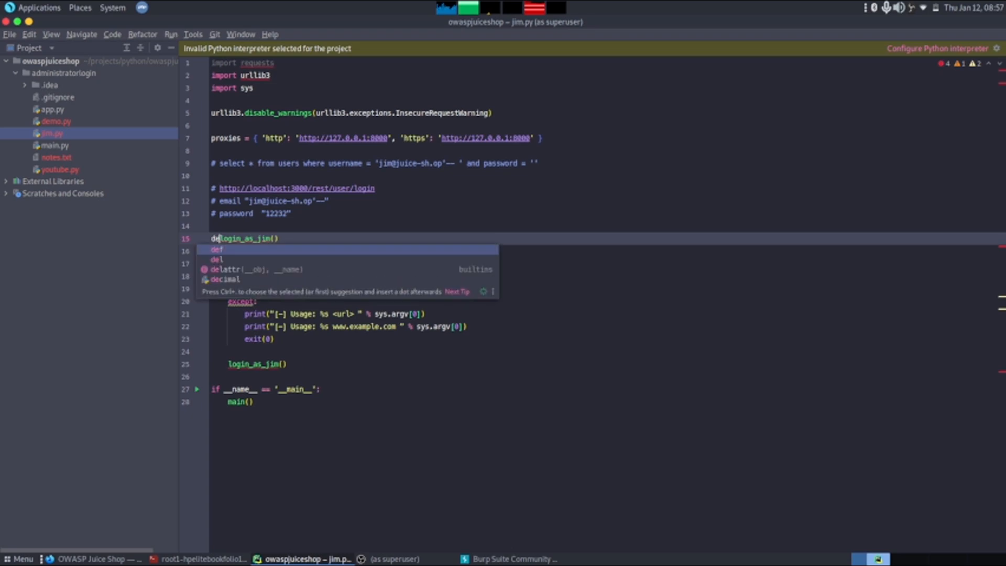
key(End)
text(:)
key(Return)
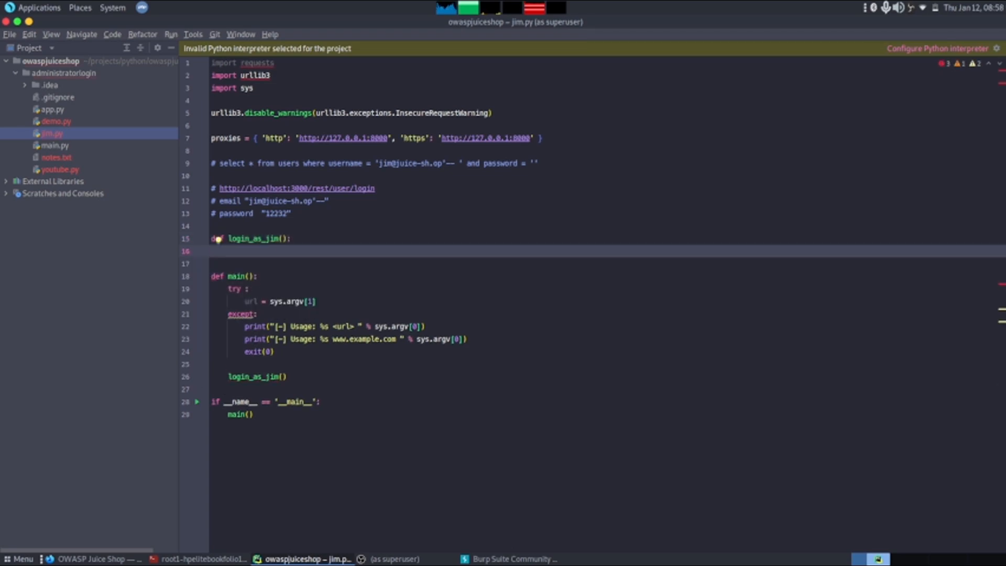
text(uri)
text( =)
Step: Set uri = "/rest/user/login" from the comment's path and start the next line
click(324, 188)
drag(323, 188, 375, 188)
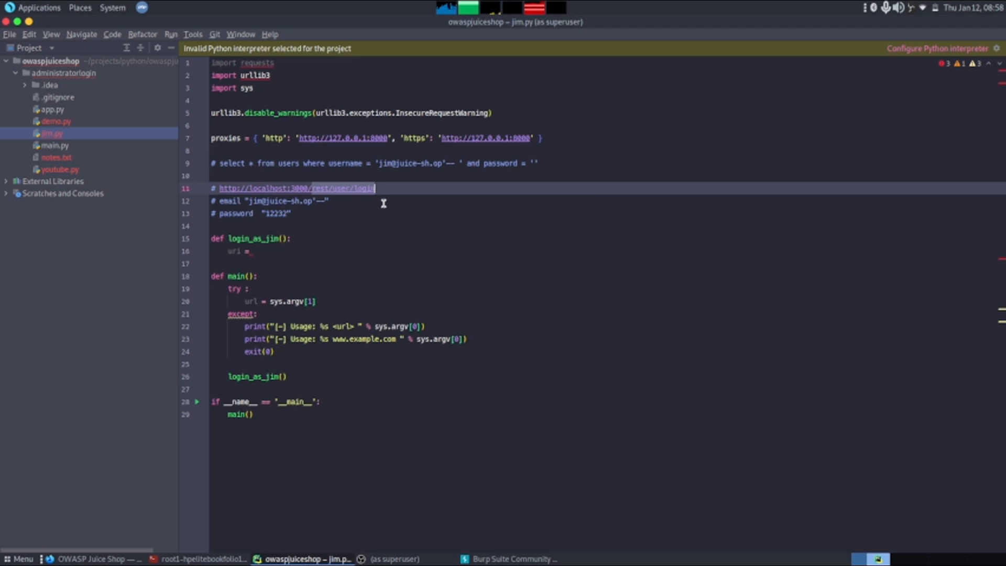
click(271, 251)
text(rest/user/login)
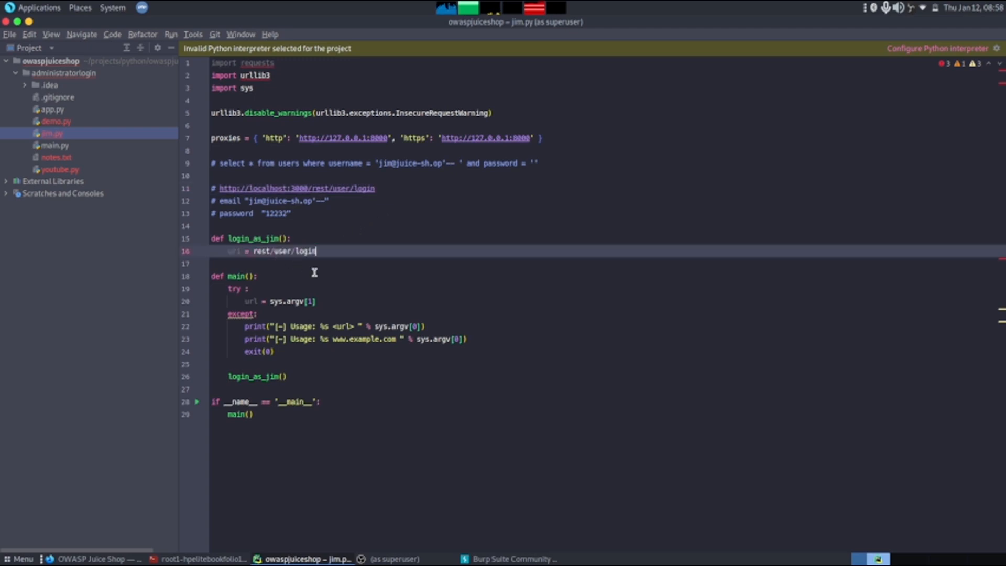
click(253, 250)
text(/)
key(Left)
key(shift+End)
text(")
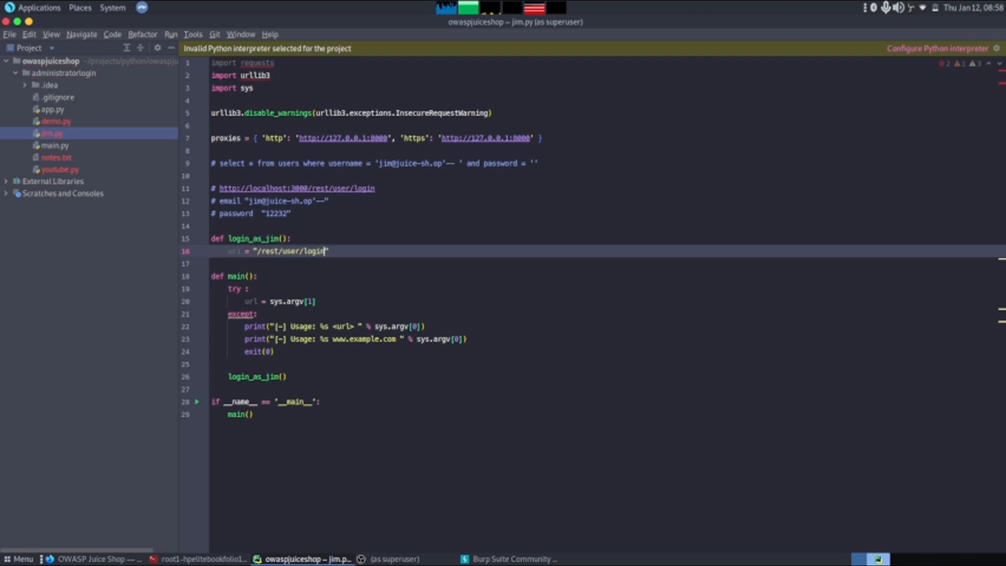
key(End)
key(Return)
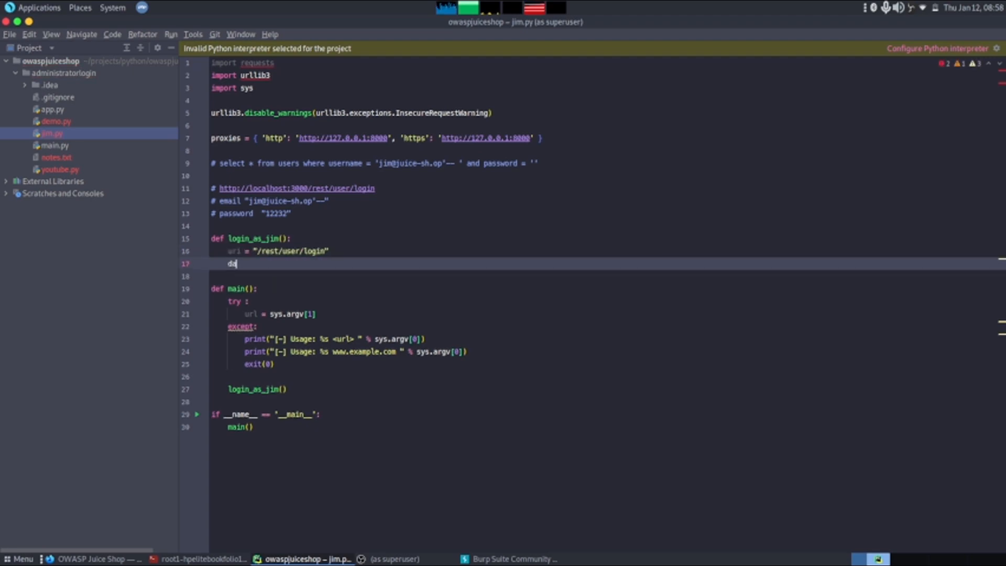
text(ta = )
text({)
drag(219, 201, 328, 200)
key(ctrl+c)
click(262, 263)
key(ctrl+v)
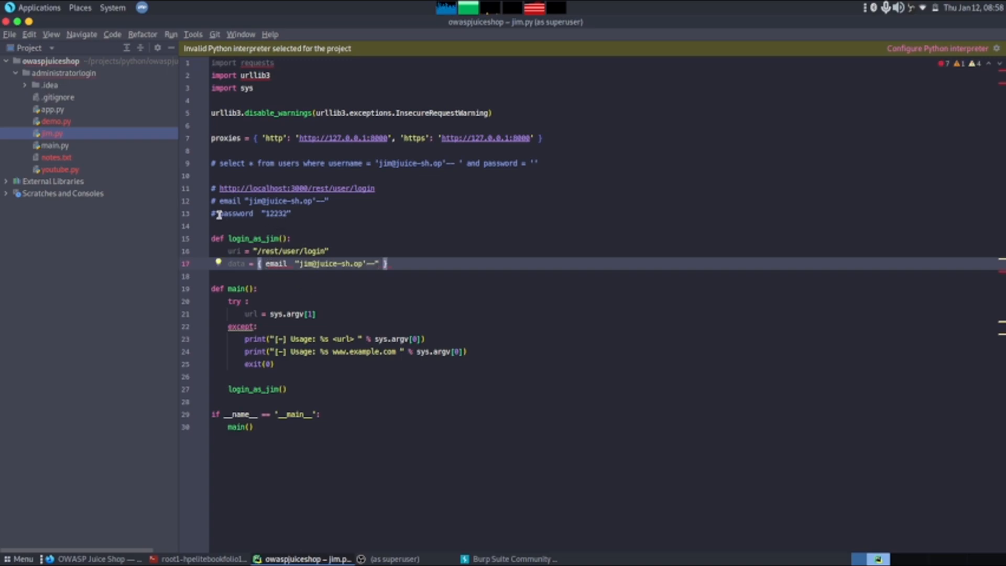
drag(218, 213, 292, 214)
key(ctrl+c)
click(384, 263)
text(, password  "12232)
key(ctrl+v)
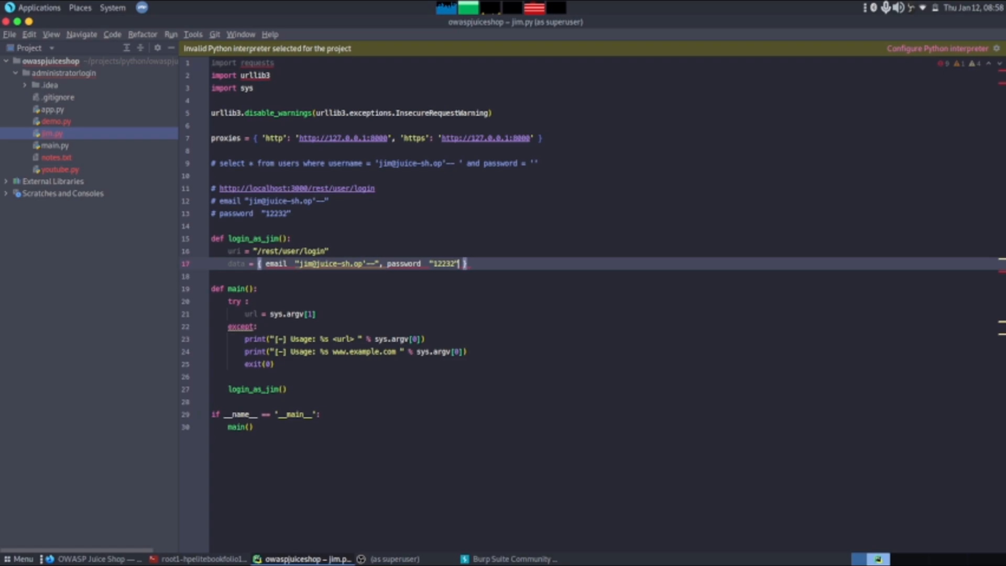
Step: Quote the 'email' and 'password' keys, tidy the colons and spacing, and end the data line
click(409, 263)
text(:)
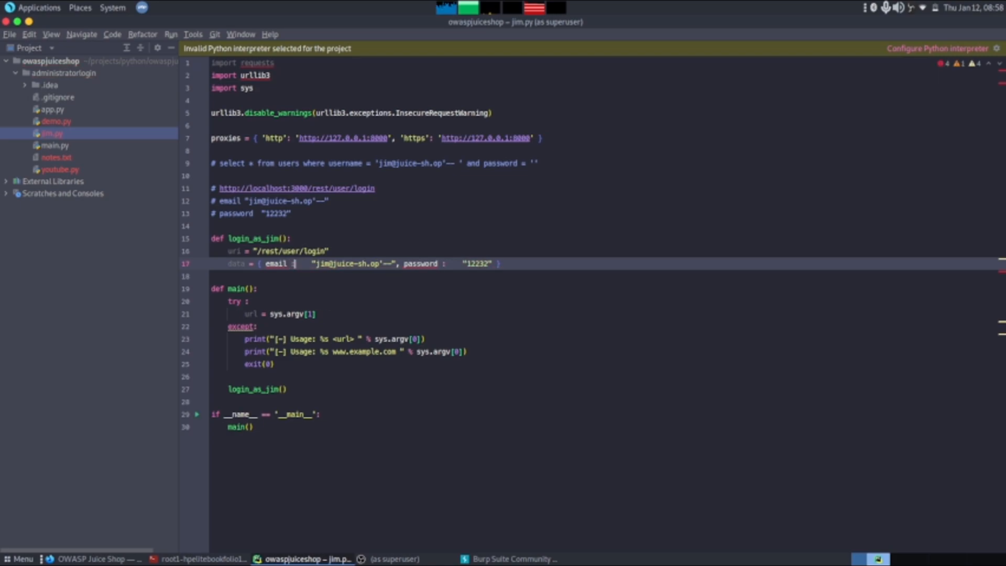
double_click(277, 264)
text(')
drag(395, 264, 431, 264)
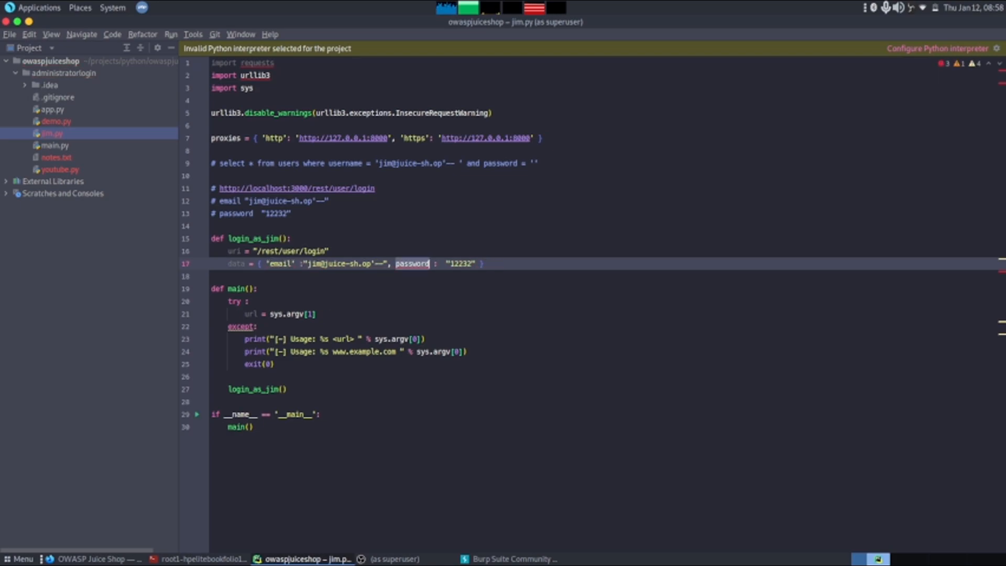
text(')
key(Right)
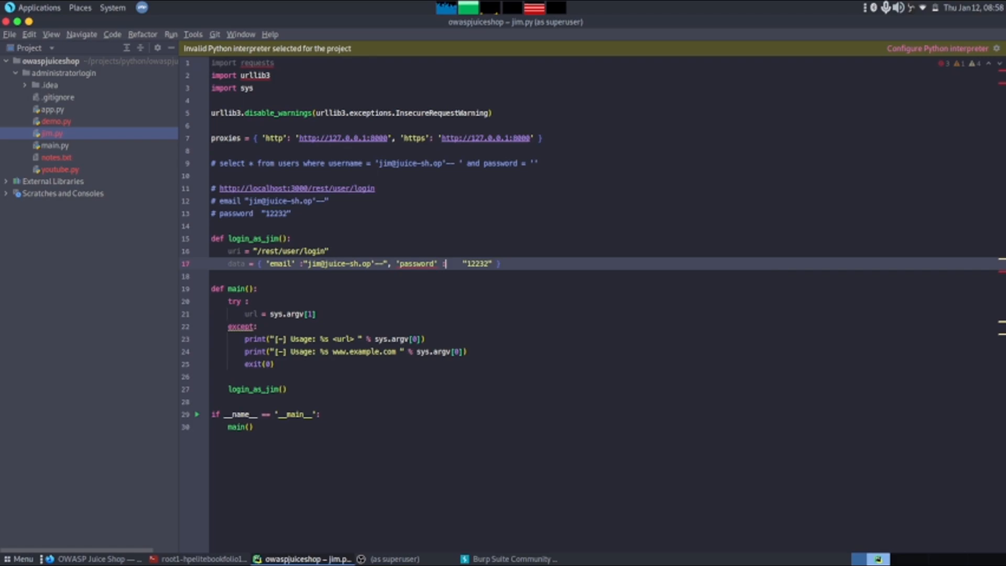
key(Delete)
key(Delete)
key(Delete)
click(305, 264)
click(508, 263)
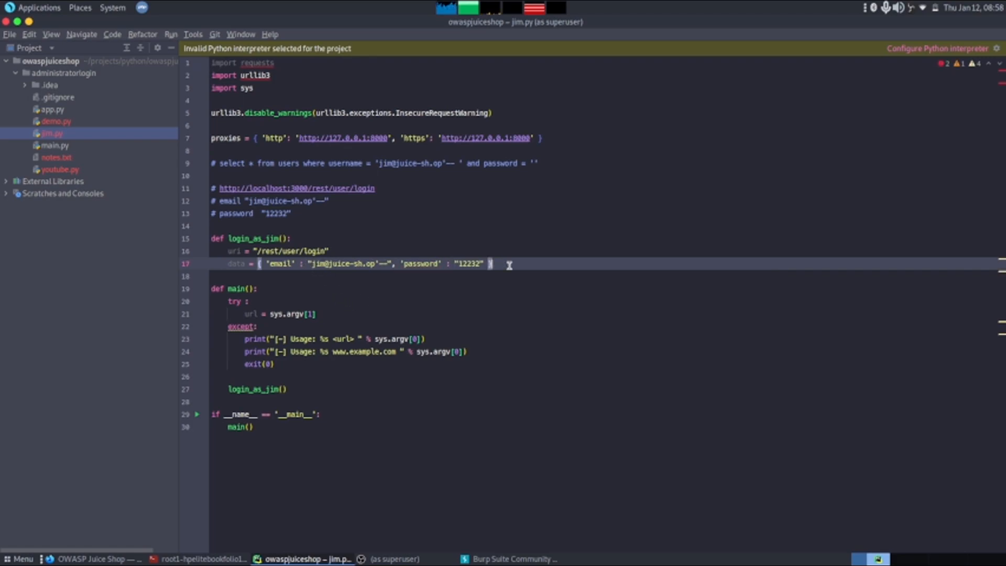
key(Return)
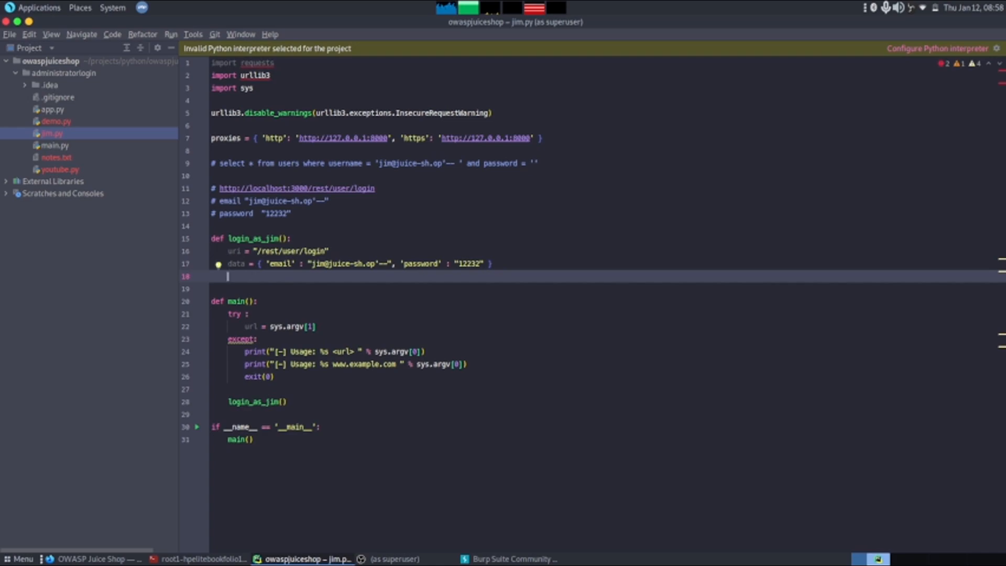
text(r )
text(-)
text(qu)
Step: Start r = requests.post(url + uri ...) and pass url into login_as_jim's definition and its call in main
key(Tab)
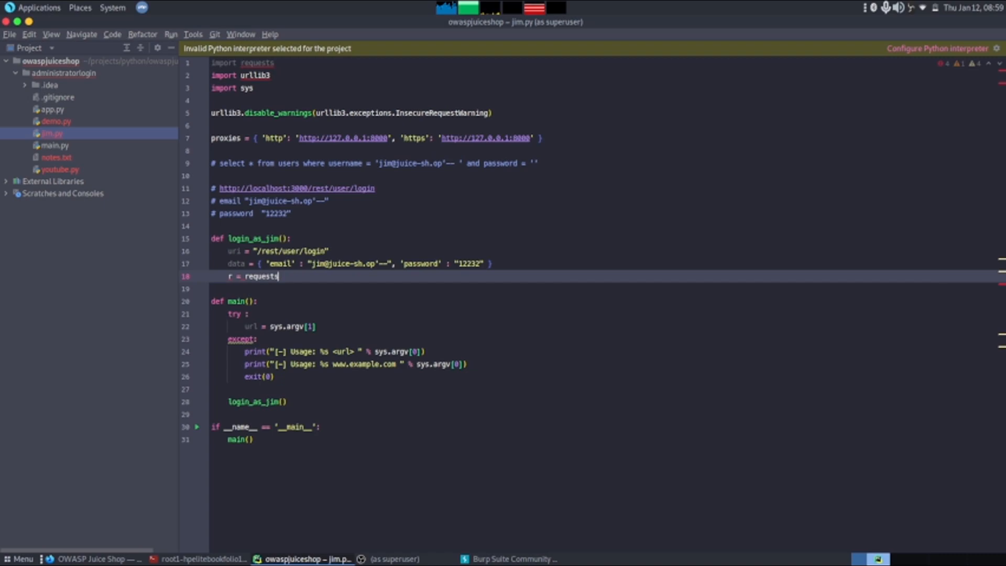
text(.post)
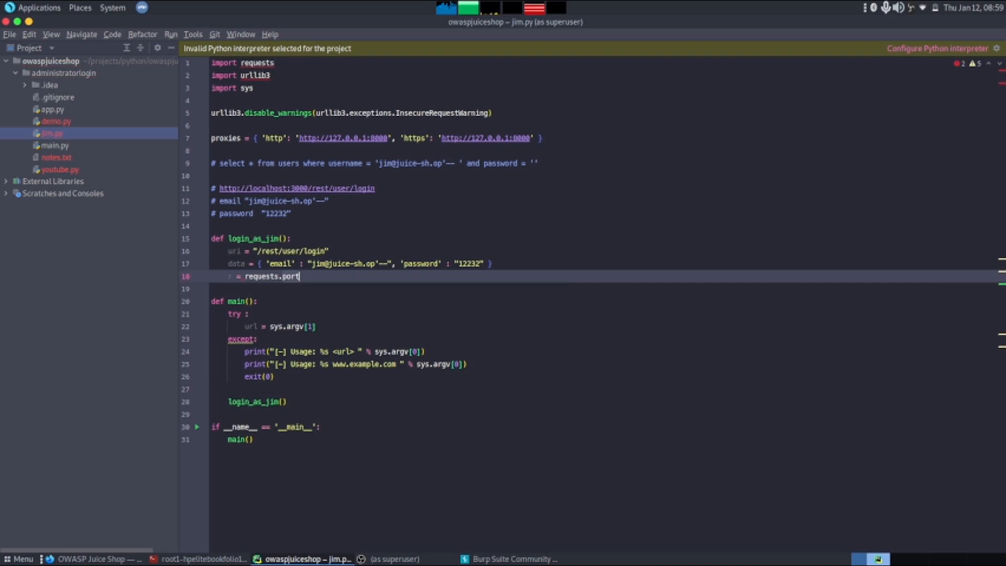
text(()
text(  url + )
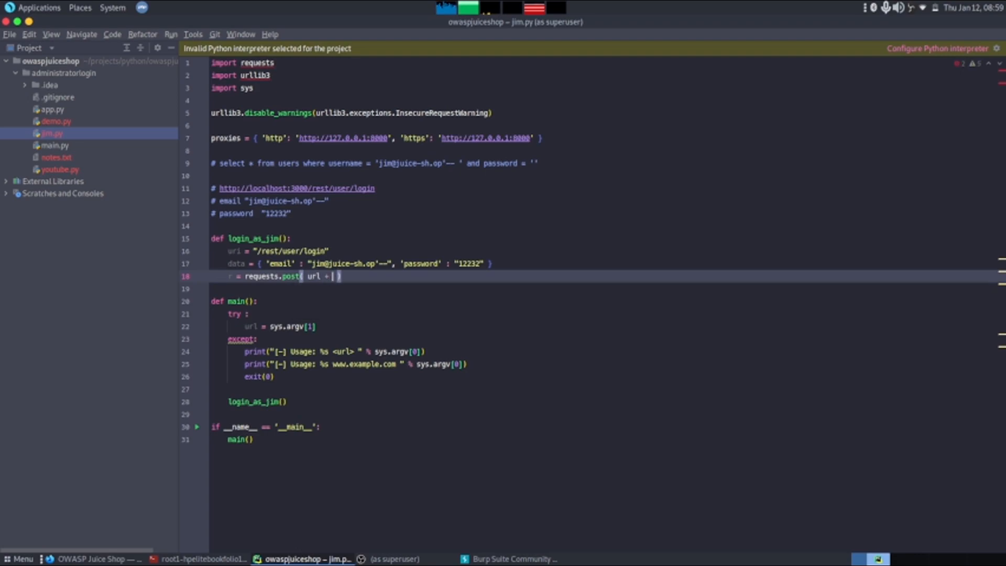
text(uri)
key(Left)
key(Left)
key(Left)
key(Up)
key(Up)
key(Up)
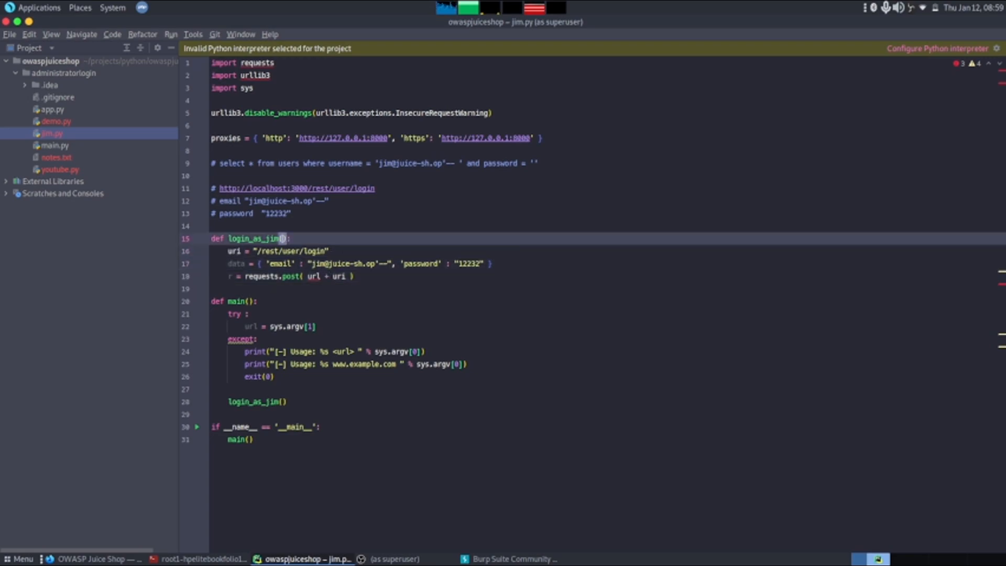
text(url)
key(Down)
key(Down)
key(Down)
key(Down)
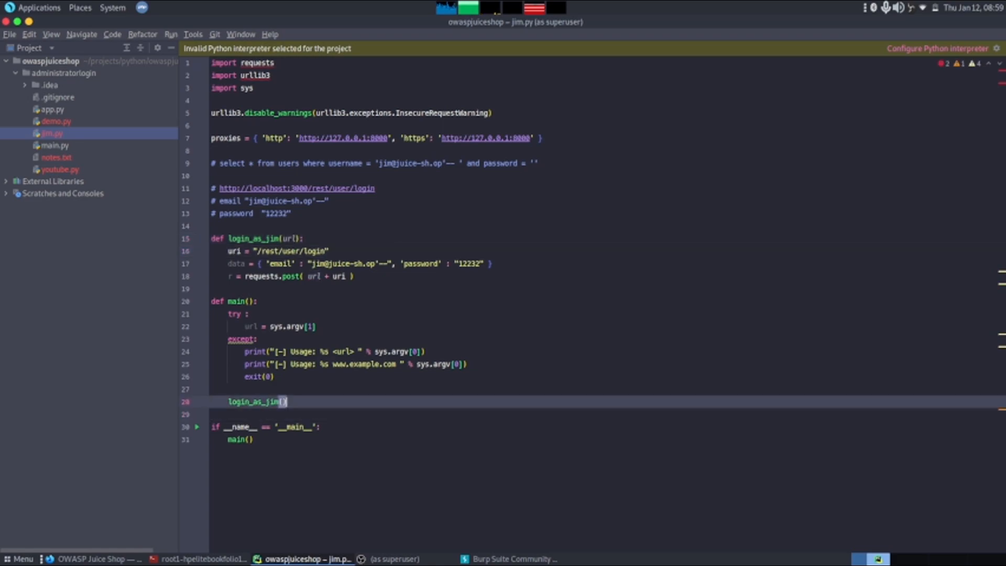
text(url)
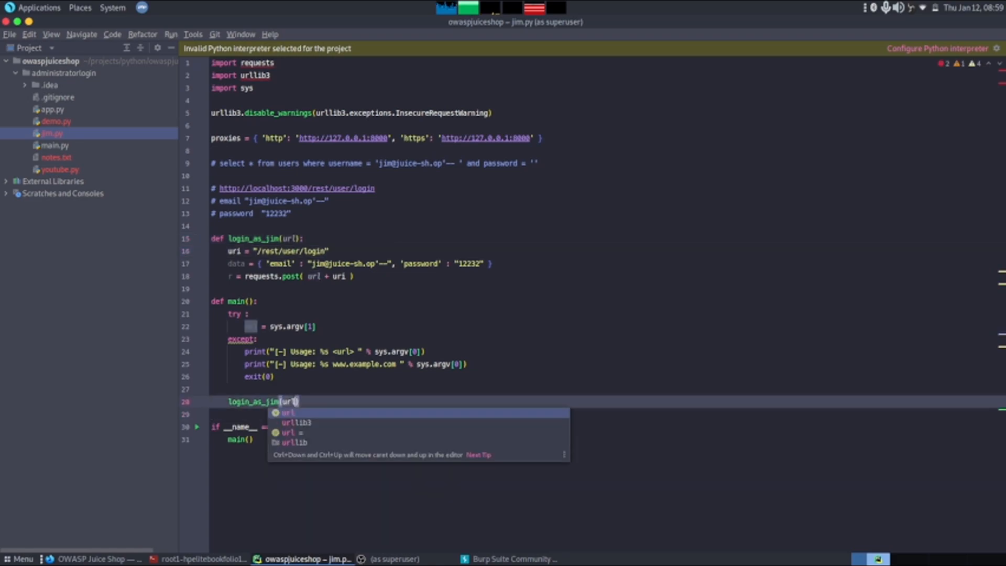
key(Escape)
Step: Extend the post call with data=data, verify=False, proxies=proxies and add a line below it
key(Up)
key(Up)
key(Up)
key(End)
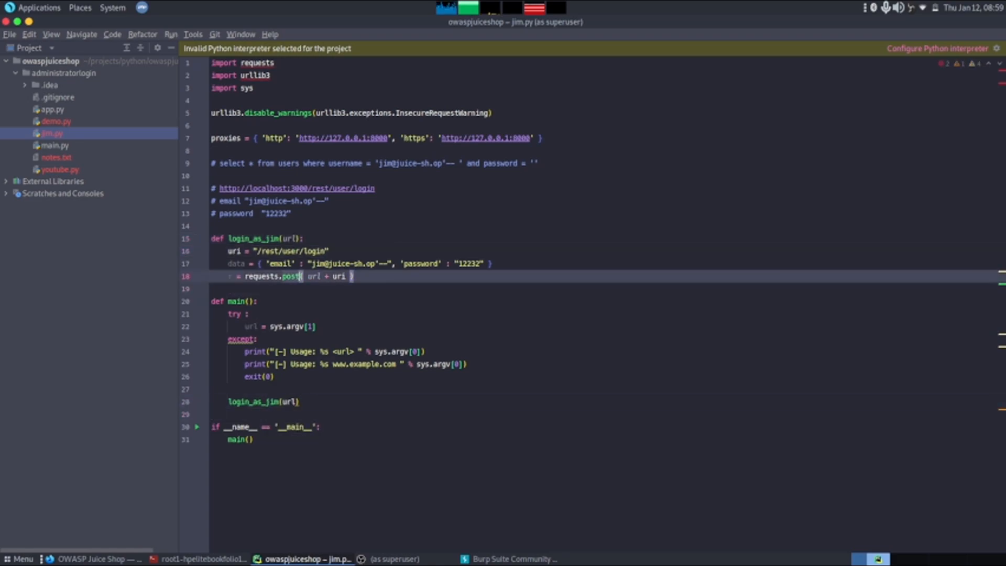
text(, )
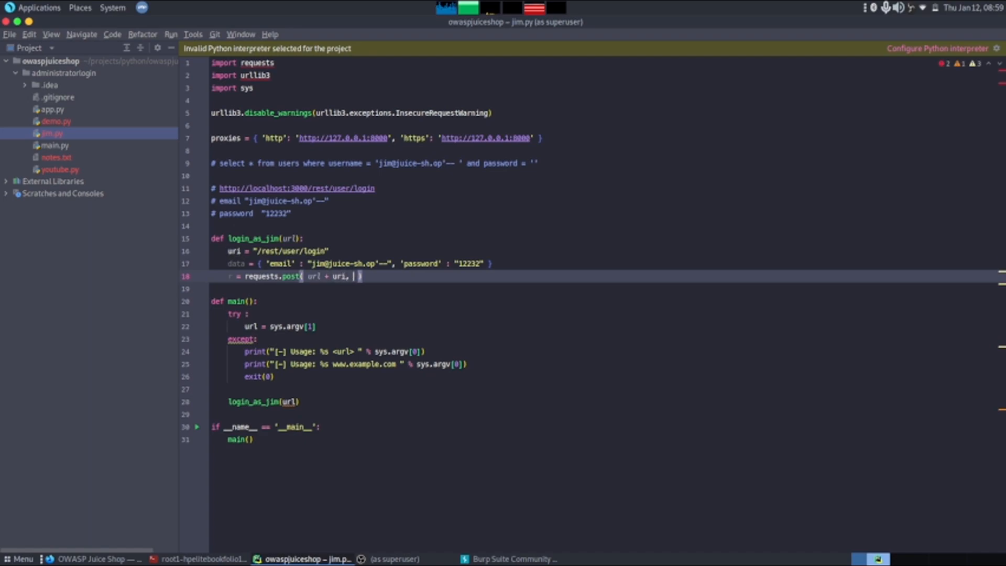
text(data)
key(Escape)
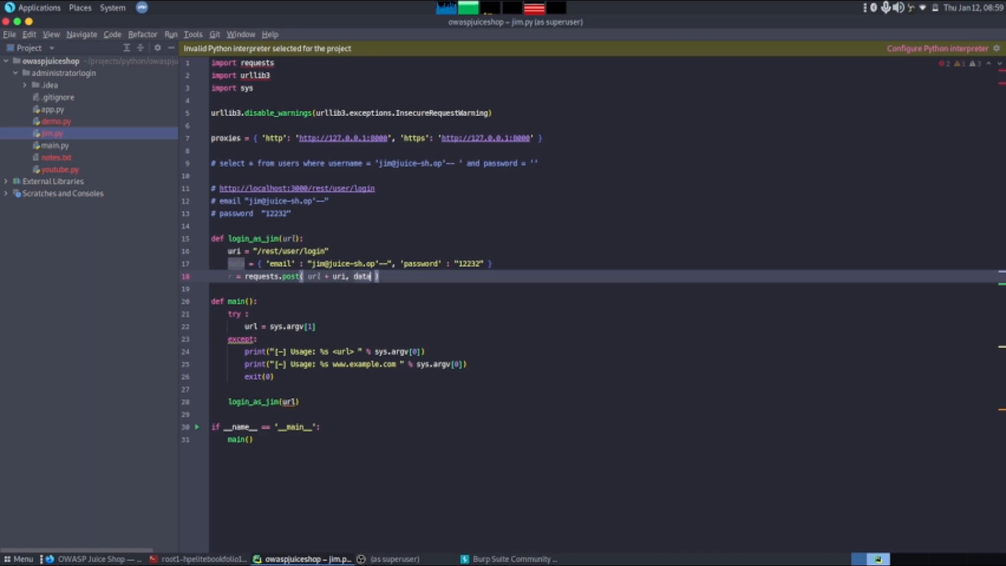
text(=data)
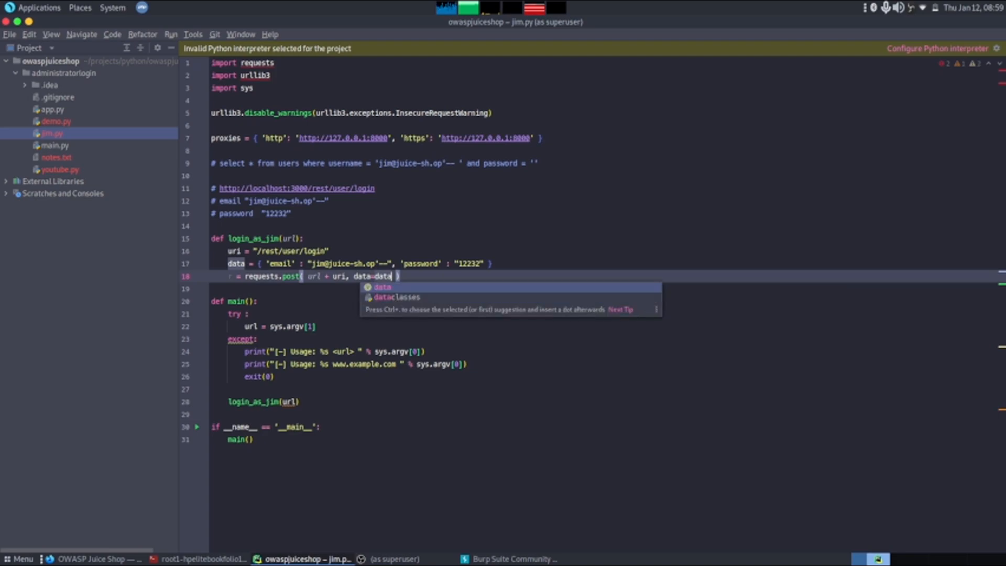
key(Escape)
text(, v)
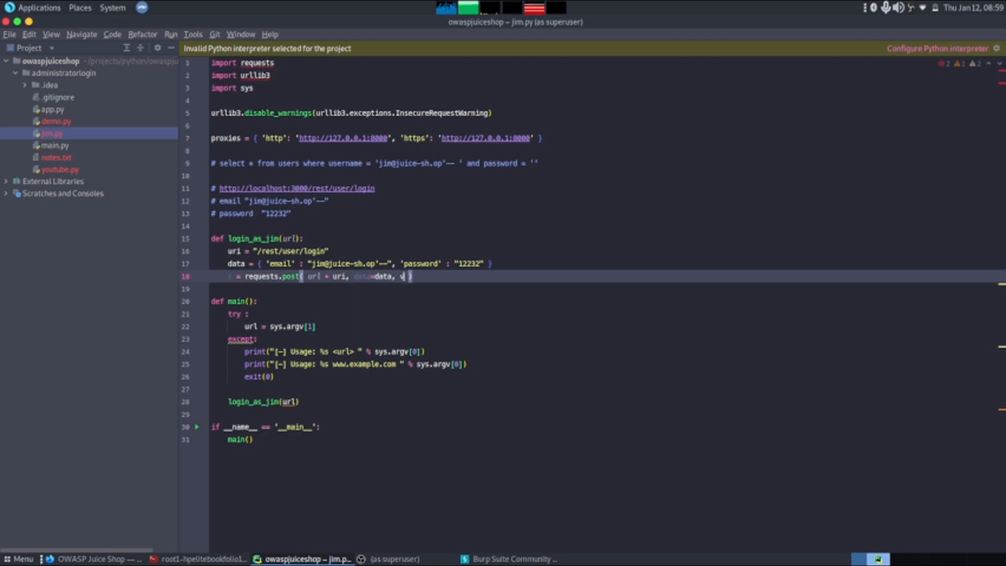
text(er)
text(ify=)
text(False)
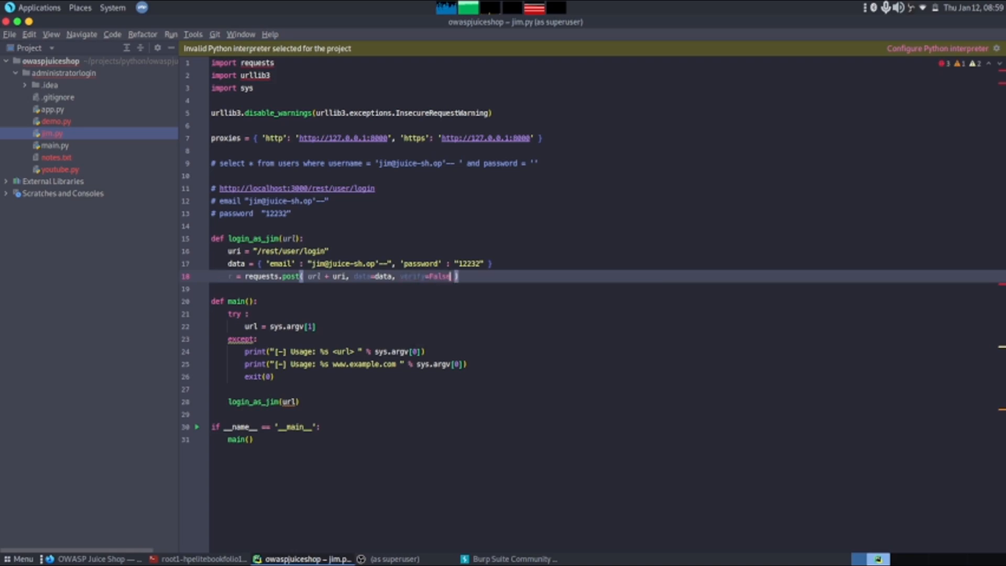
text(, pro)
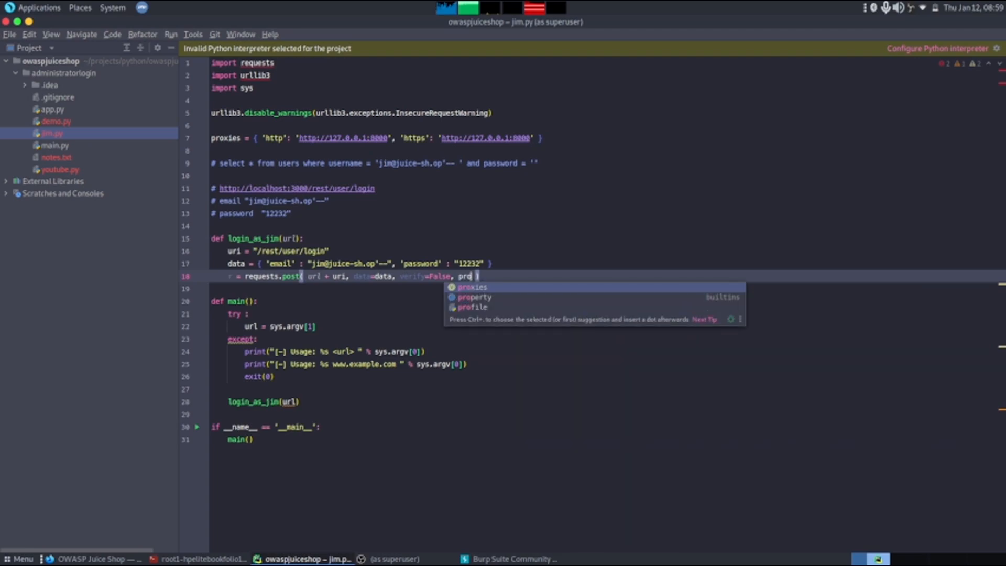
key(Tab)
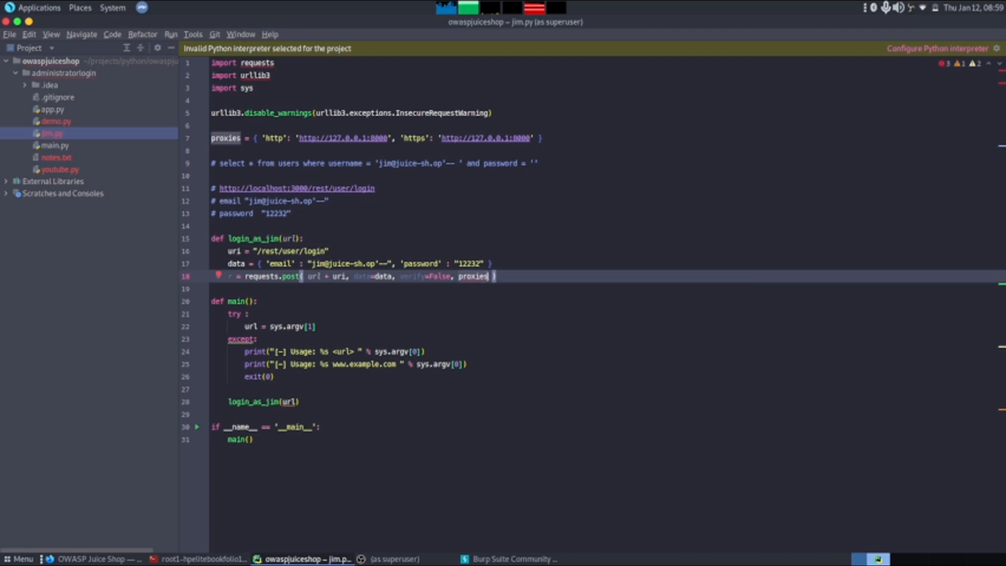
text(=pri)
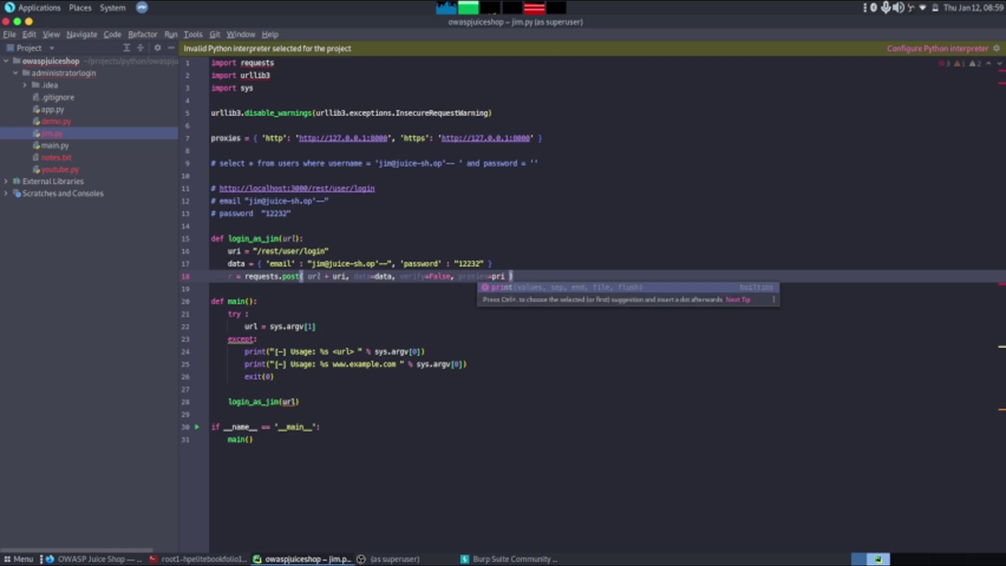
key(Escape)
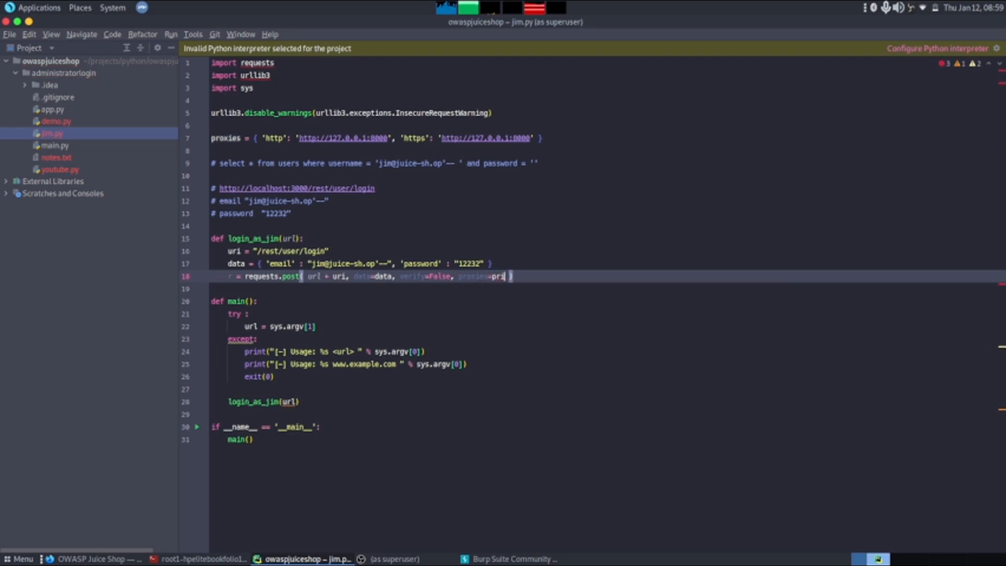
key(BackSpace)
text(oxie)
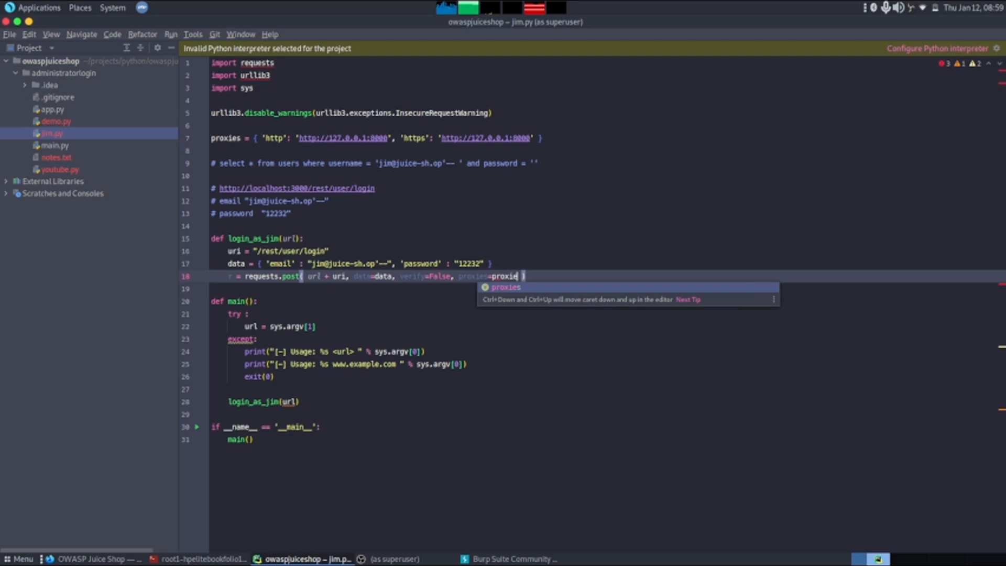
key(Tab)
key(ctrl+shift+Left)
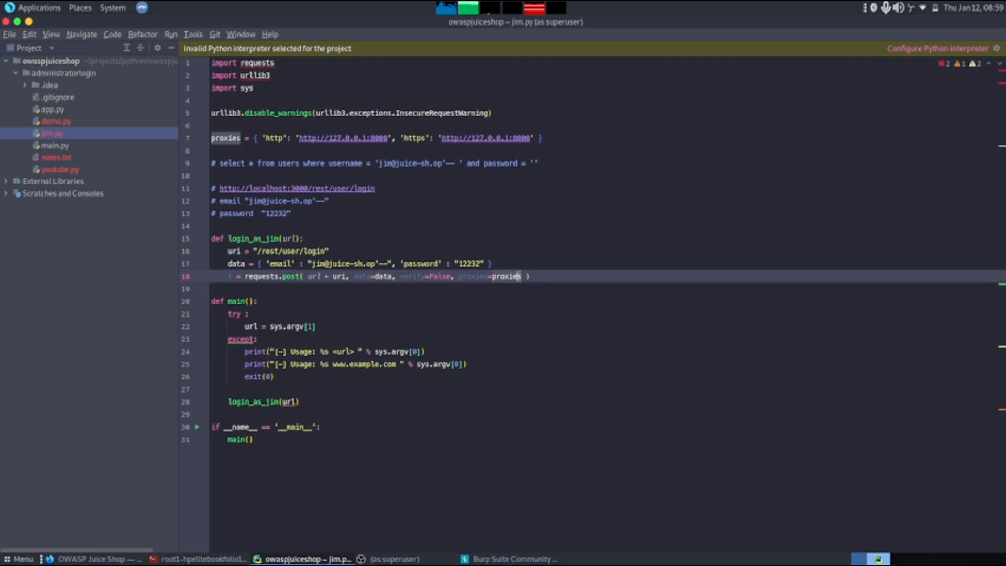
key(ctrl+shift+Left)
key(ctrl+shift+Left)
key(ctrl+shift+Left)
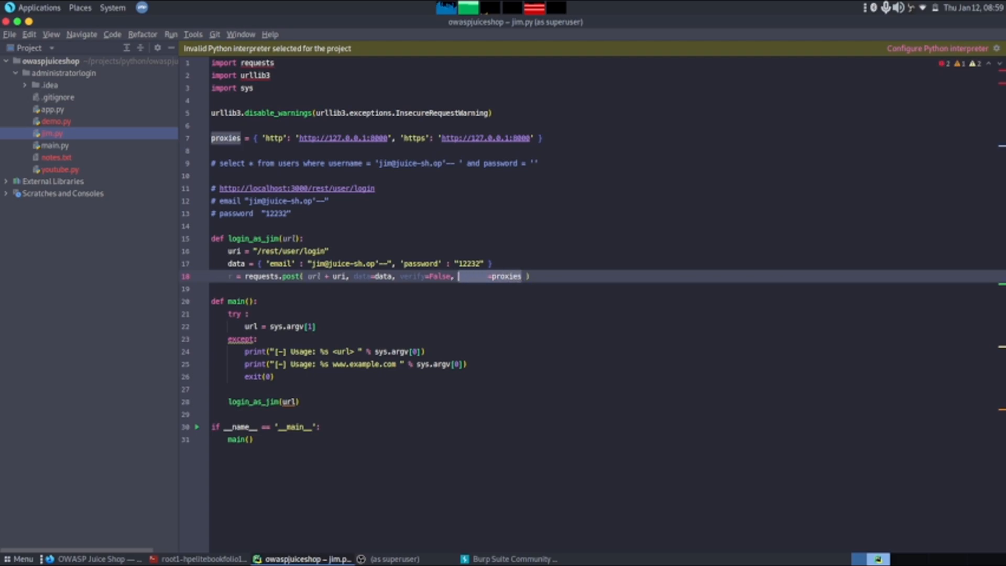
key(End)
key(Return)
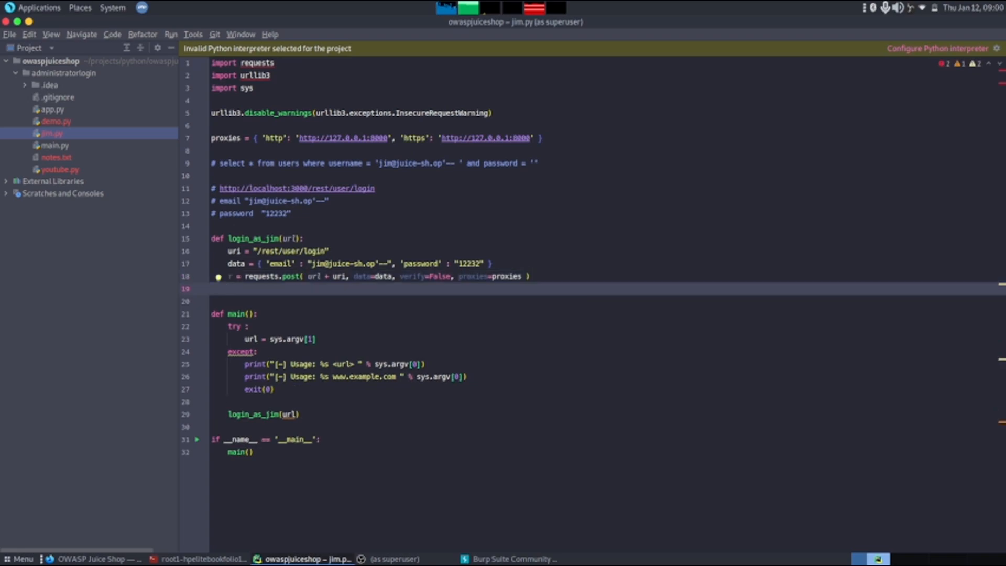
Step: Review the finished login_as_jim function, leave the caret on blank line 19, and bring up Burp Suite
drag(531, 276, 214, 236)
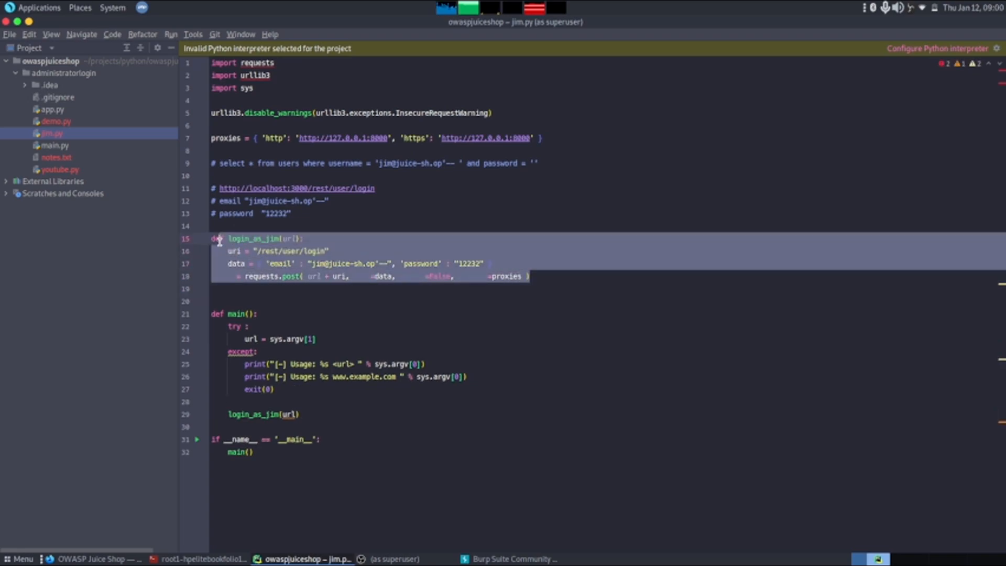
click(234, 225)
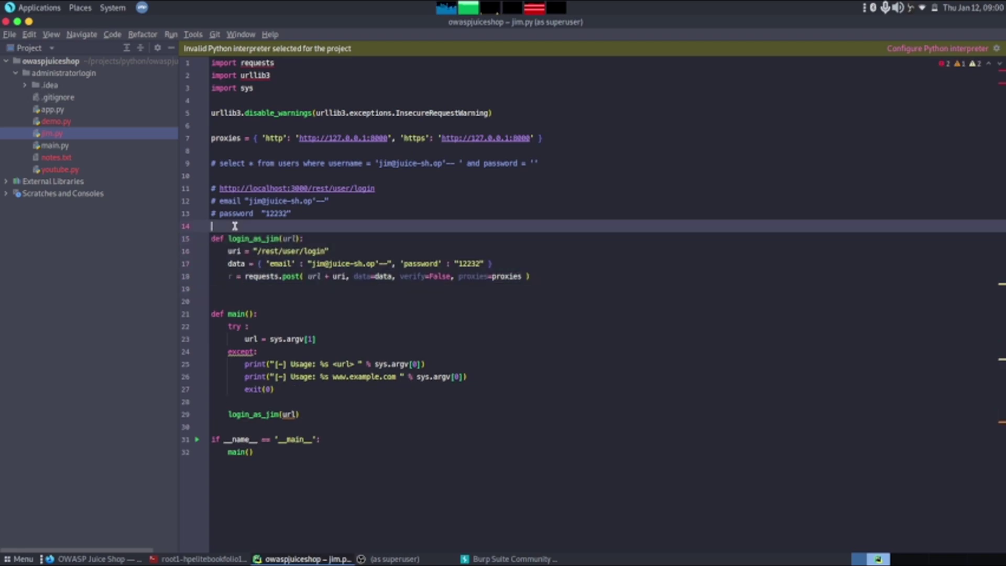
click(237, 290)
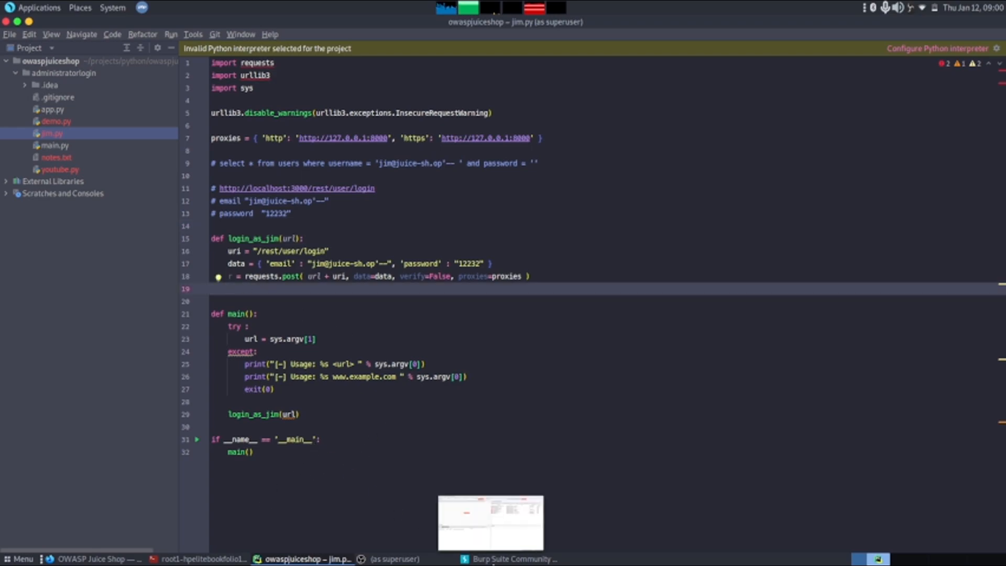
click(514, 559)
click(88, 45)
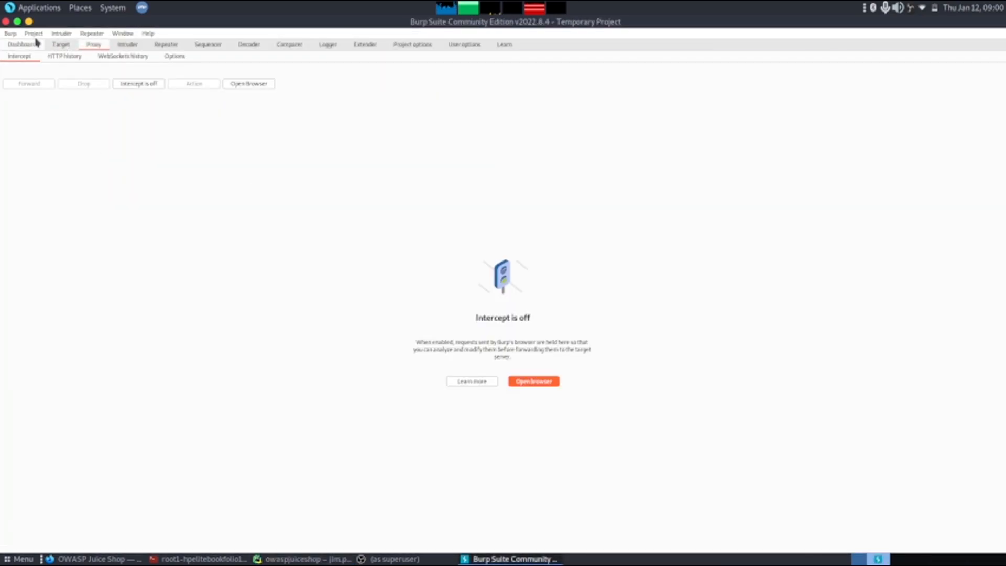
key(alt+Tab)
text(r)
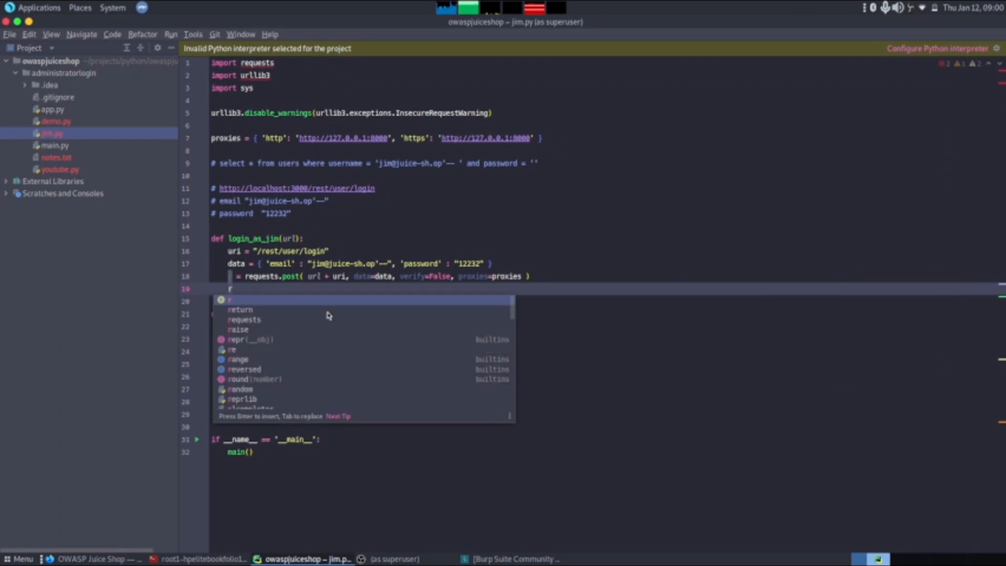
key(BackSpace)
text(print)
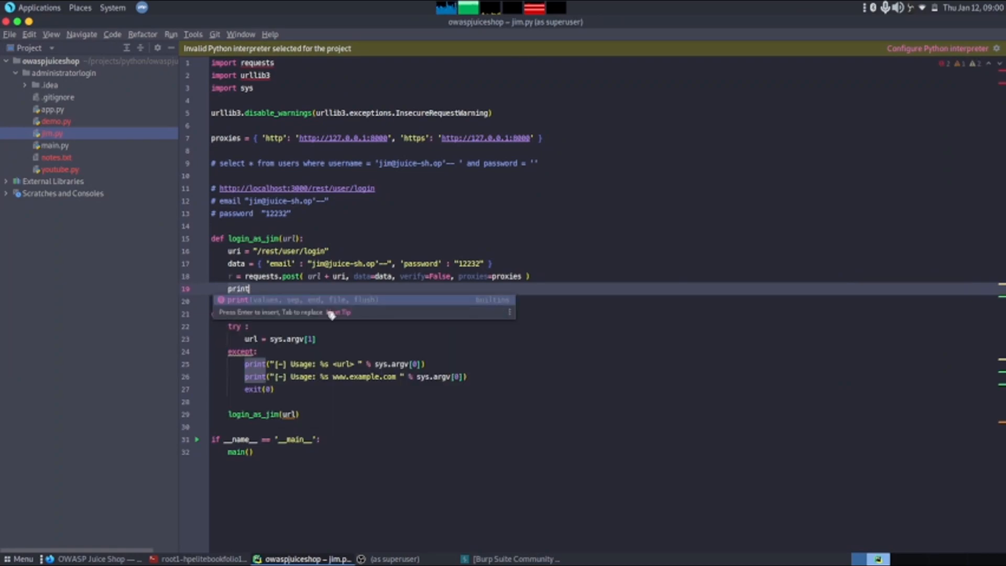
text((r.text)
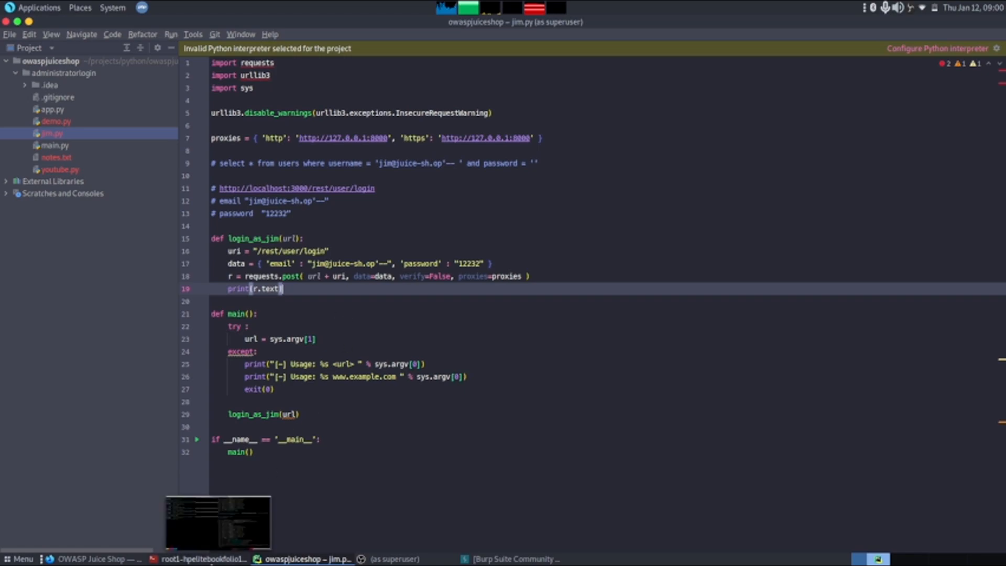
click(201, 559)
key(Up)
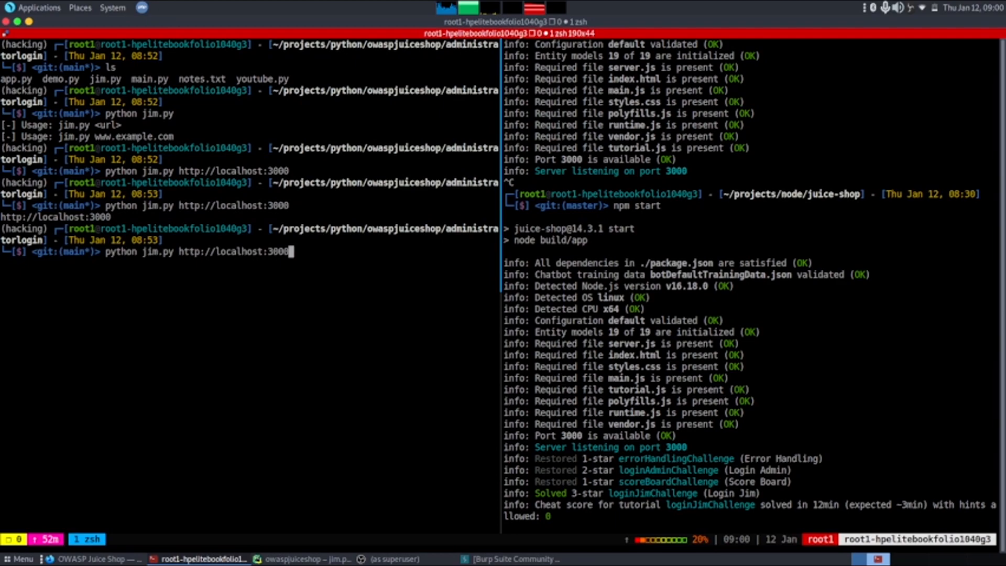
Step: Run jim.py (ProxyError), then fix both http and https proxy entries to 127.0.0.1:8080 and return to the terminal
key(Return)
click(307, 559)
click(201, 559)
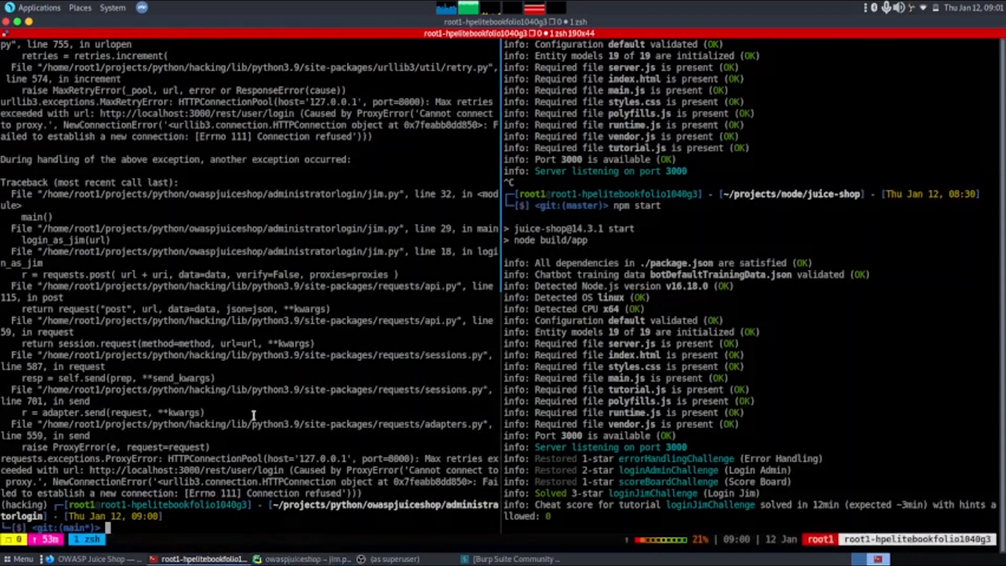
click(307, 559)
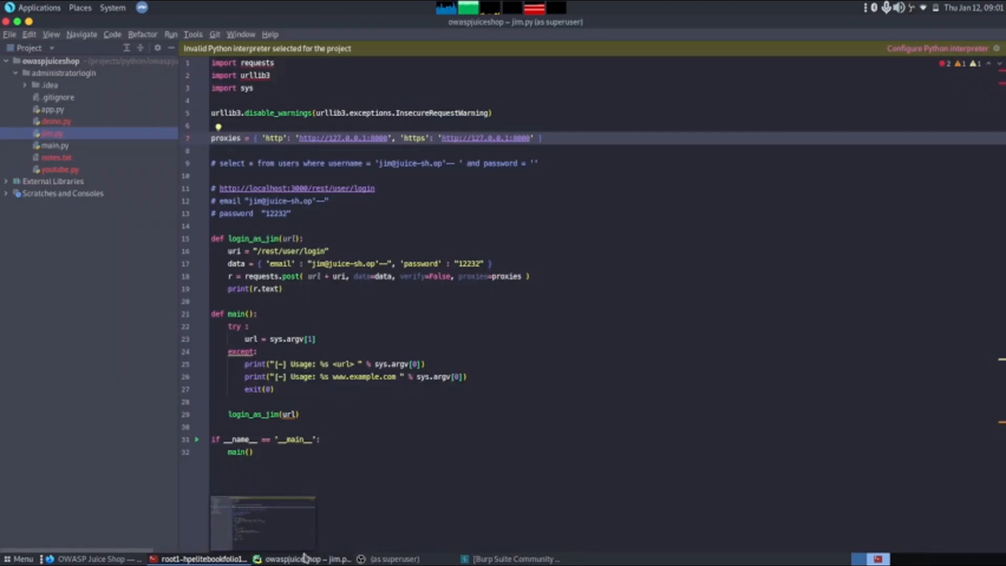
key(BackSpace)
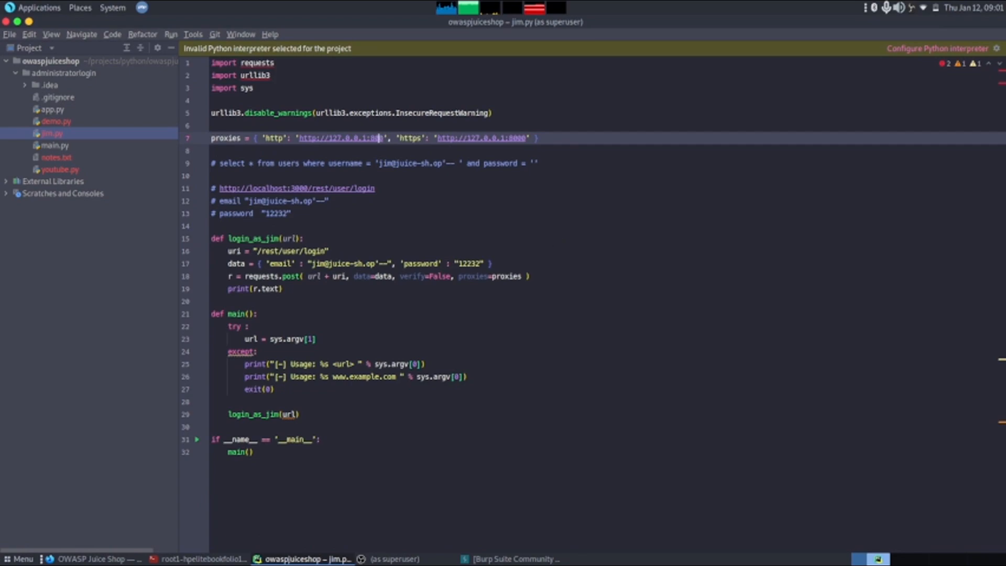
text(80)
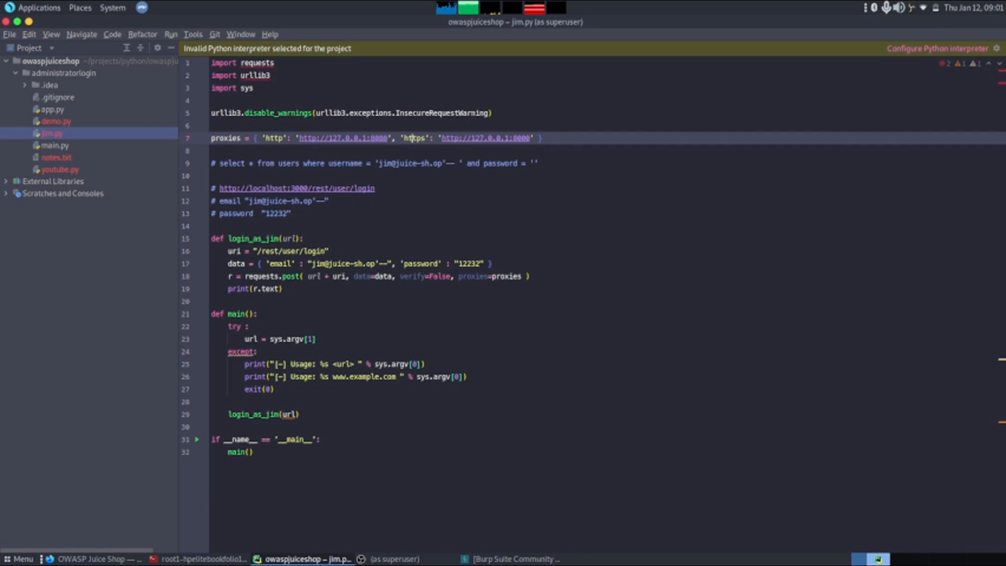
key(ctrl+Right)
text(8)
key(alt+Tab)
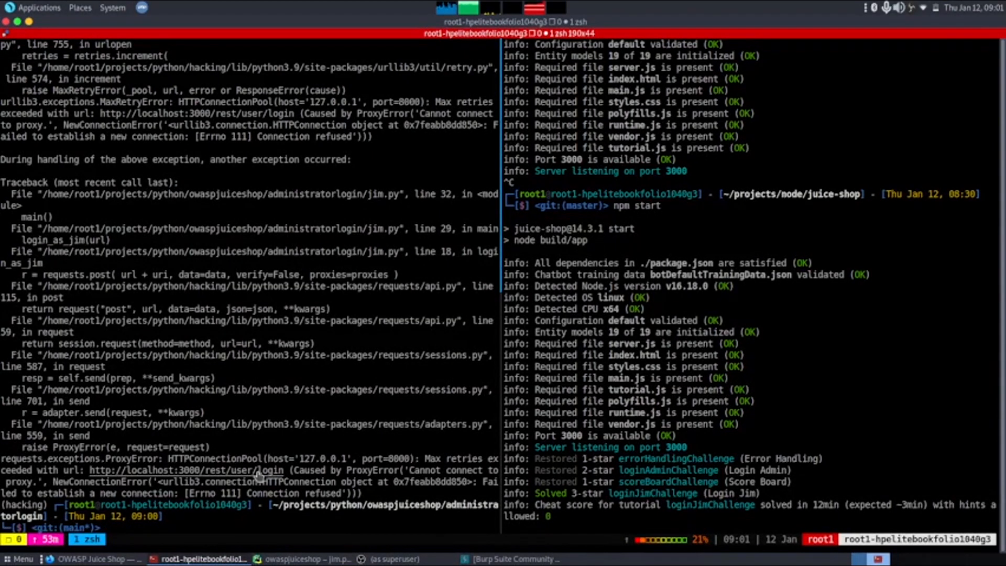
key(Up)
key(Return)
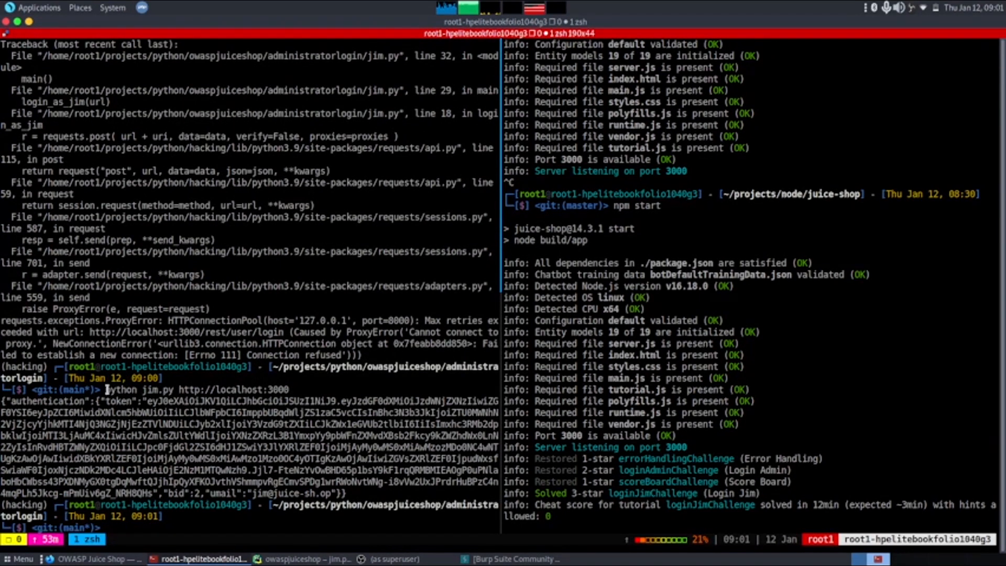
mouse_move(105, 388)
mouse_down()
mouse_move(154, 389)
mouse_move(359, 494)
mouse_up()
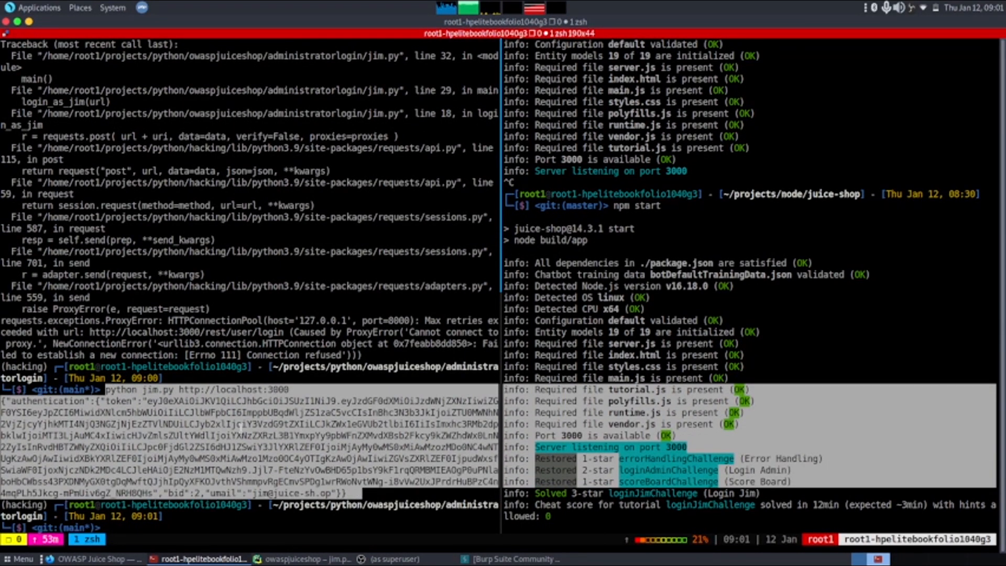
click(240, 425)
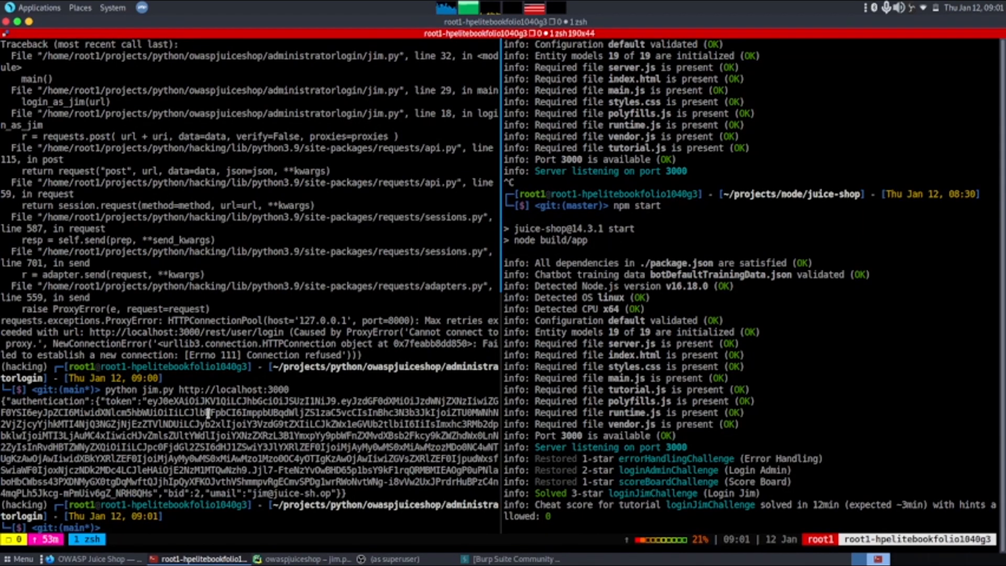
mouse_move(146, 401)
mouse_down()
mouse_move(309, 477)
mouse_move(156, 492)
mouse_up()
click(156, 493)
Step: Select and copy the token string across its lines, then bring the Juice Shop browser to the front
triple_click(171, 402)
click(191, 421)
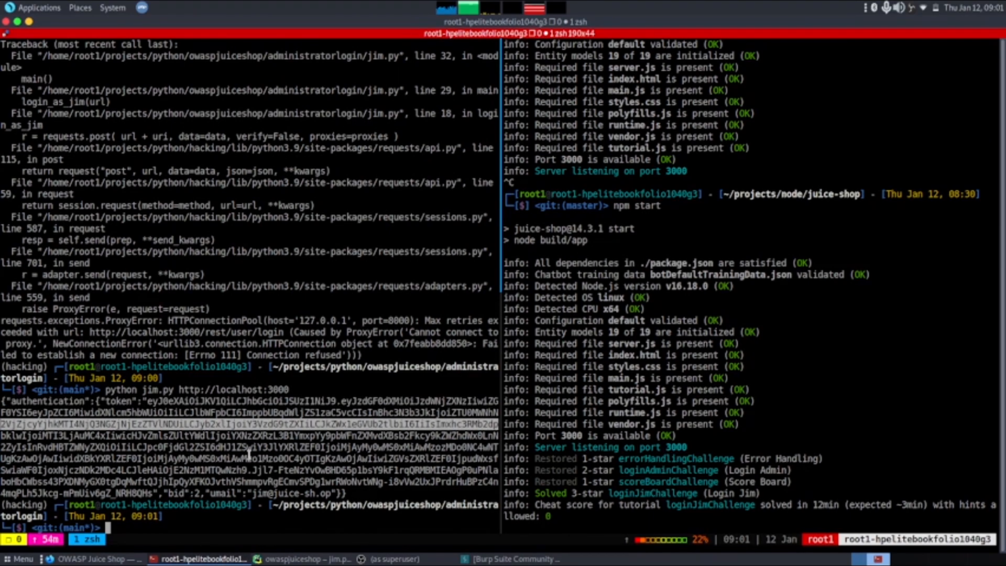
double_click(211, 401)
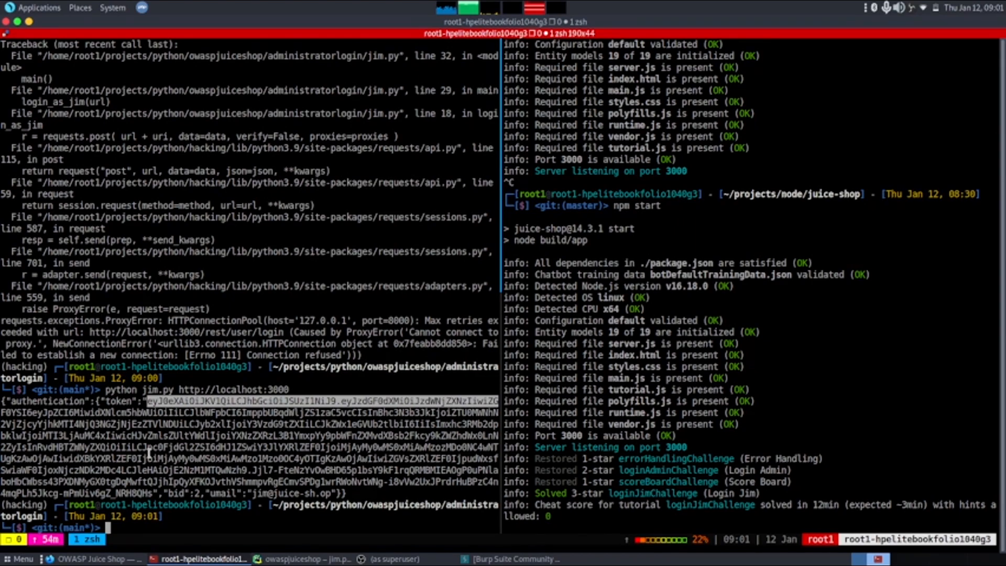
drag(70, 403, 126, 471)
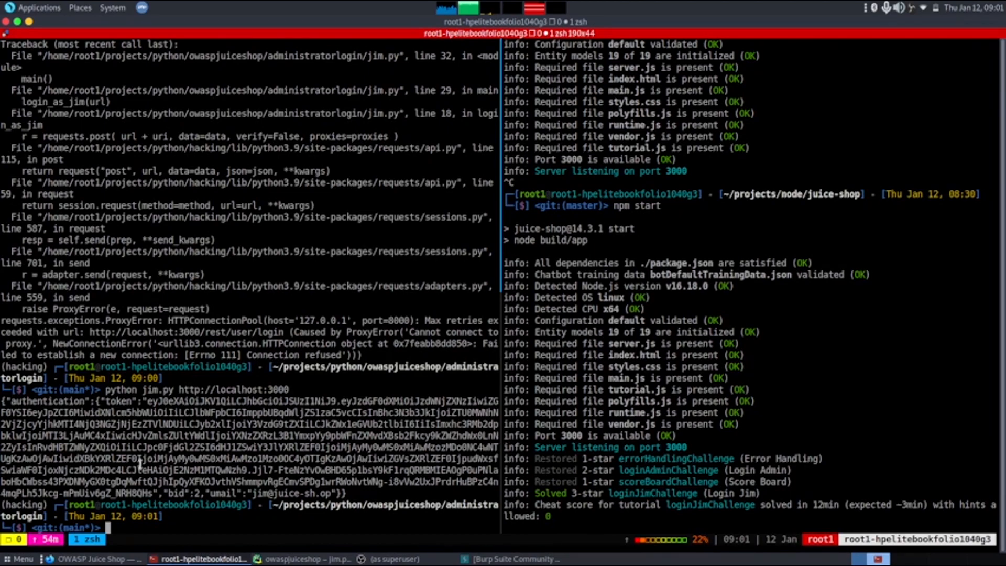
drag(141, 390, 314, 398)
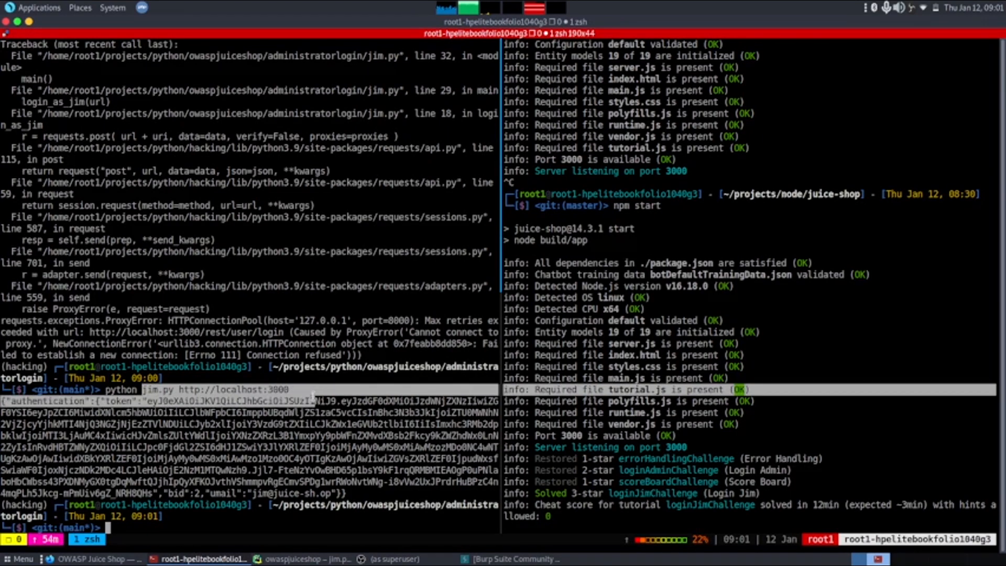
click(95, 558)
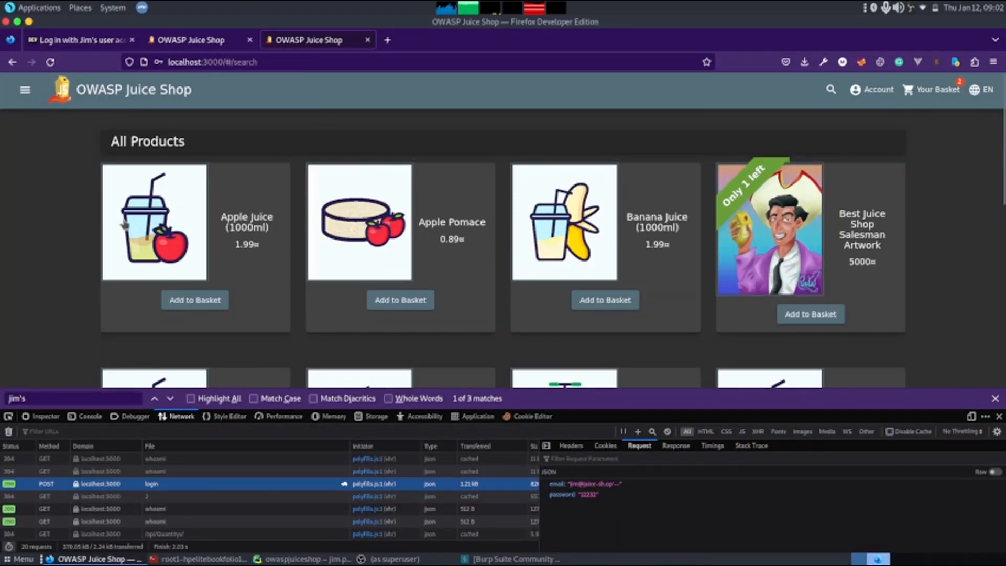
Step: Back in PyCharm, highlight the whole jim.py script and its commented login details
drag(84, 141, 189, 142)
click(29, 211)
click(307, 559)
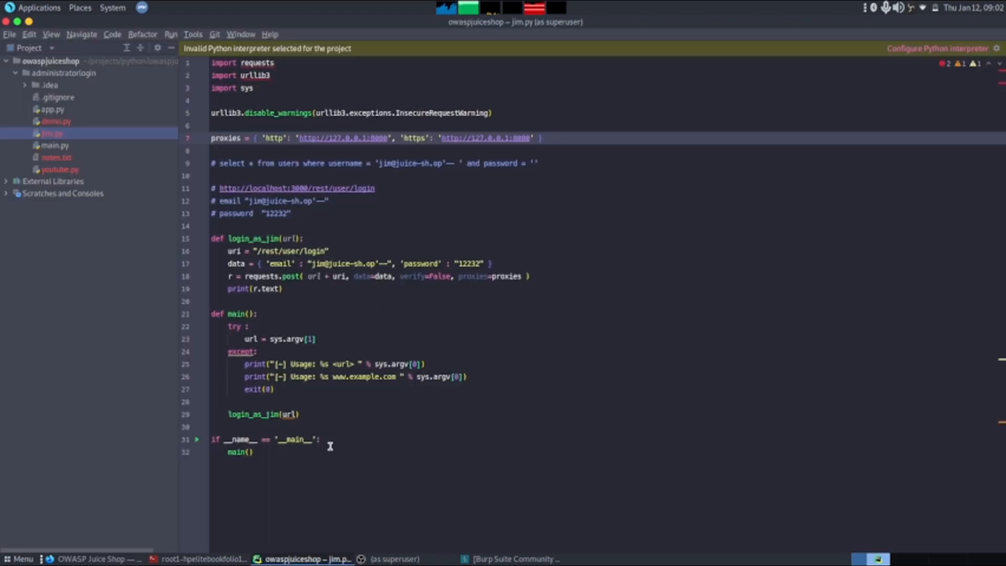
drag(315, 459, 211, 63)
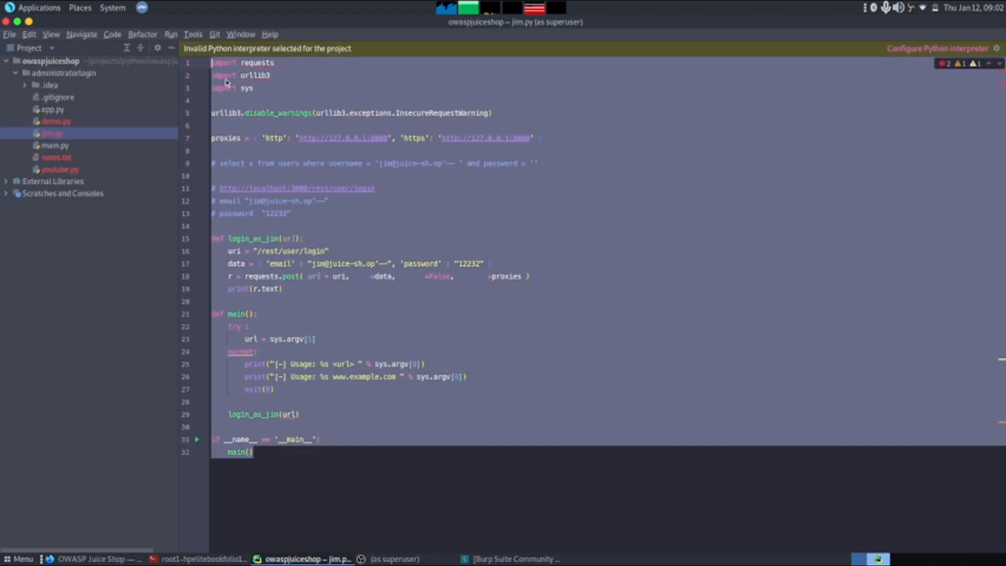
click(294, 203)
drag(294, 214, 210, 189)
click(287, 166)
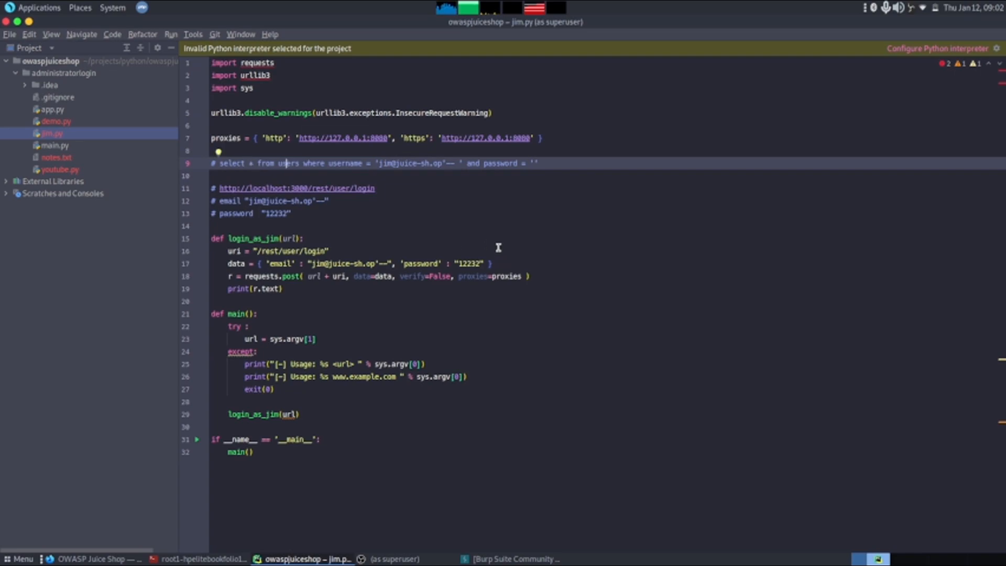
Step: Highlight the entire script again, the URL/email/password comment block, and the code from imports to main
drag(259, 452, 212, 59)
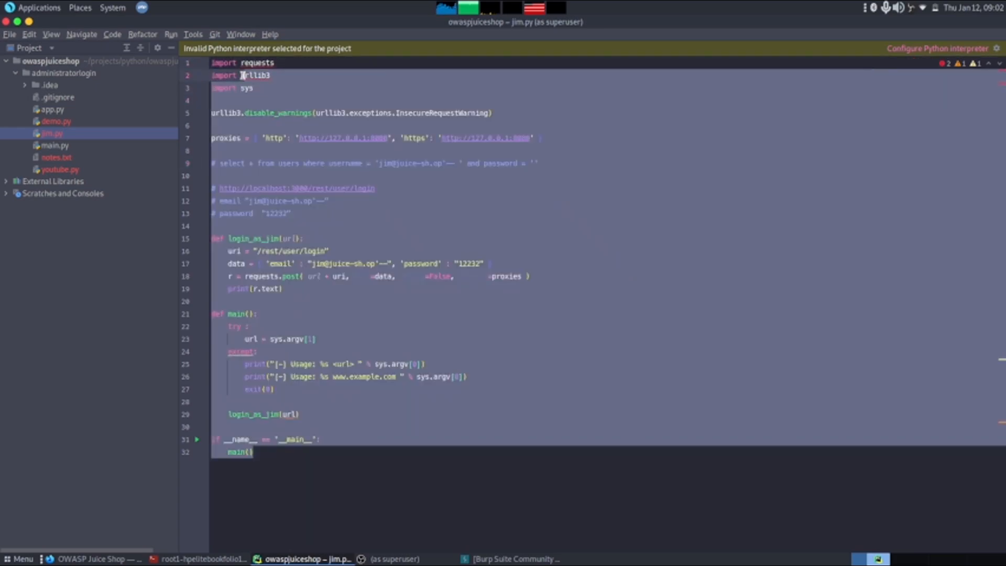
click(292, 91)
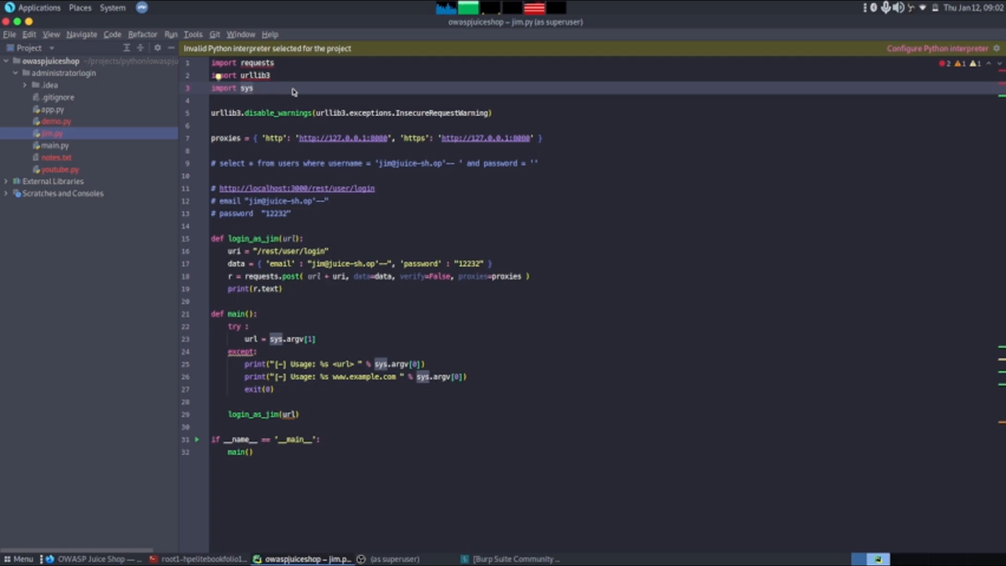
drag(305, 213, 212, 174)
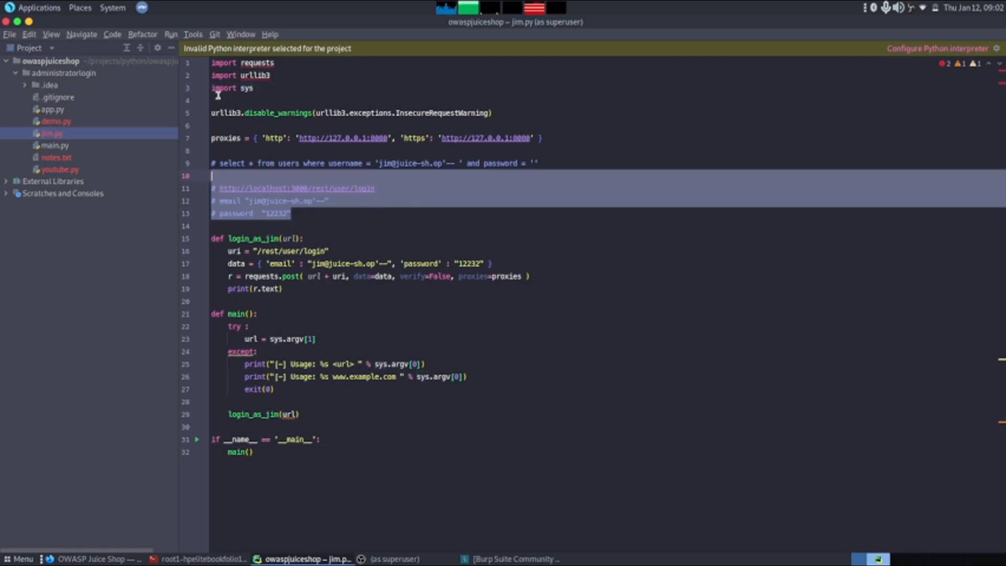
mouse_move(213, 63)
mouse_down()
mouse_move(373, 334)
mouse_move(381, 456)
mouse_up()
click(382, 456)
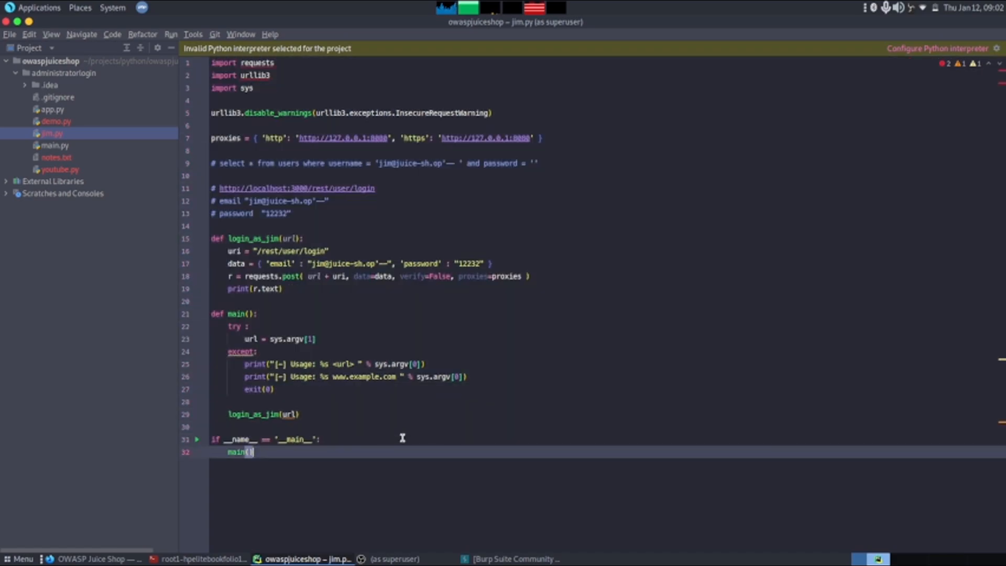